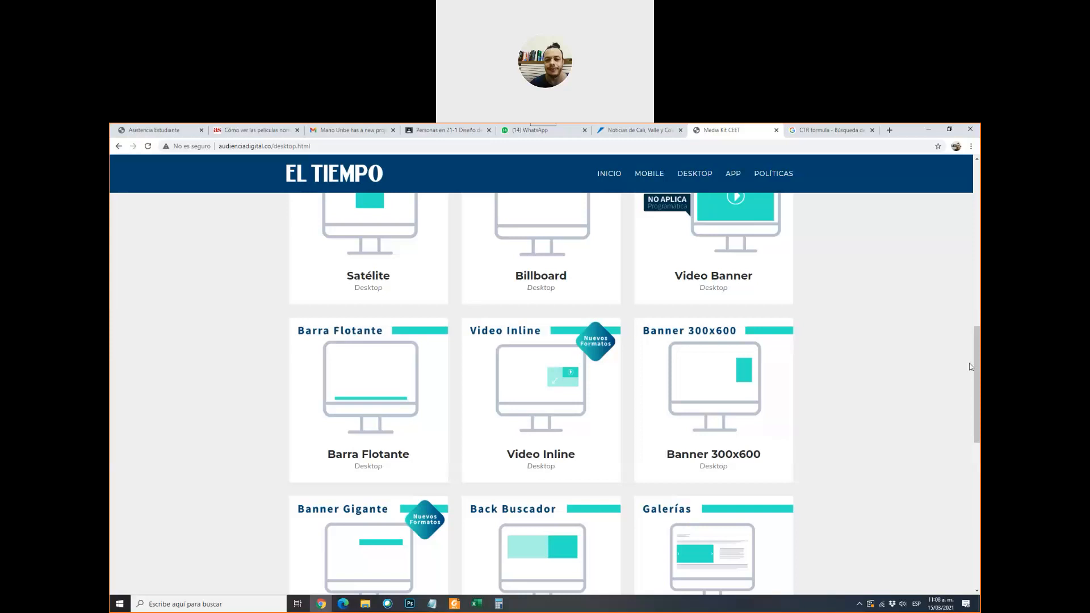
- Switch to File Explorer and open the baseKV2 file from the archivos folder in Photoshop
left_click_drag(977, 401, 977, 239)
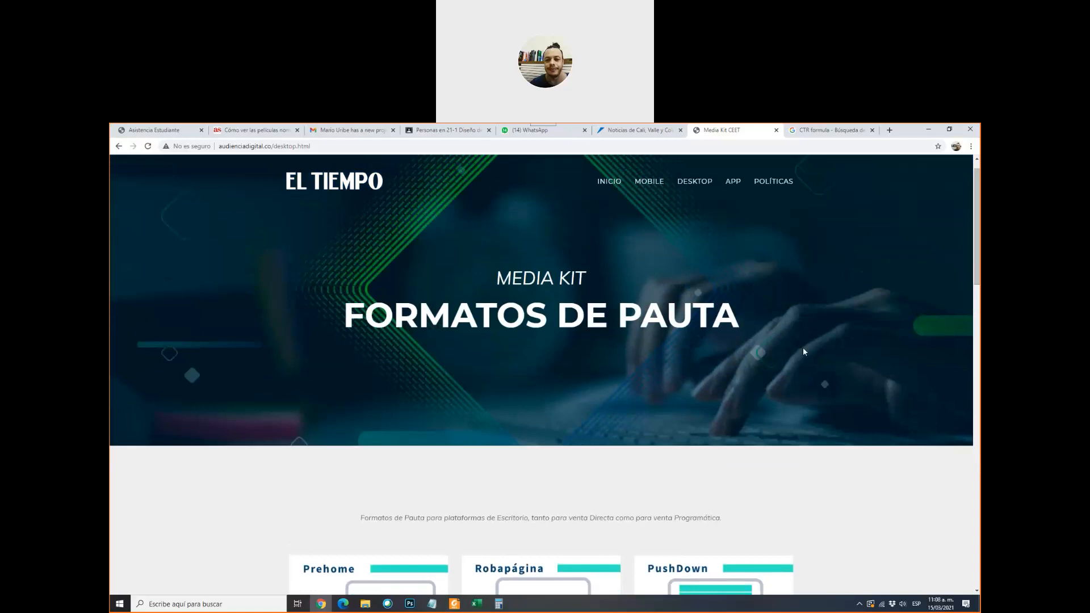
left_click(365, 603)
left_click(248, 225)
double_click(248, 224)
left_click(250, 233)
key("Return")
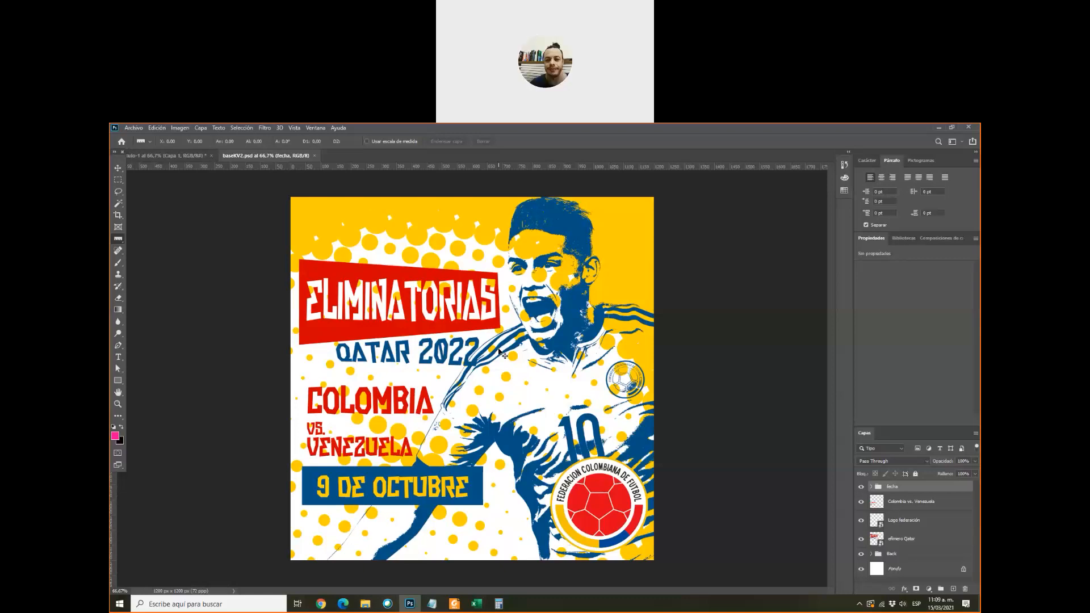
- Create a 300 × 600 px, 72 ppi RGB document with the Adobe RGB (1998) profile and close it again
key("ctrl+n")
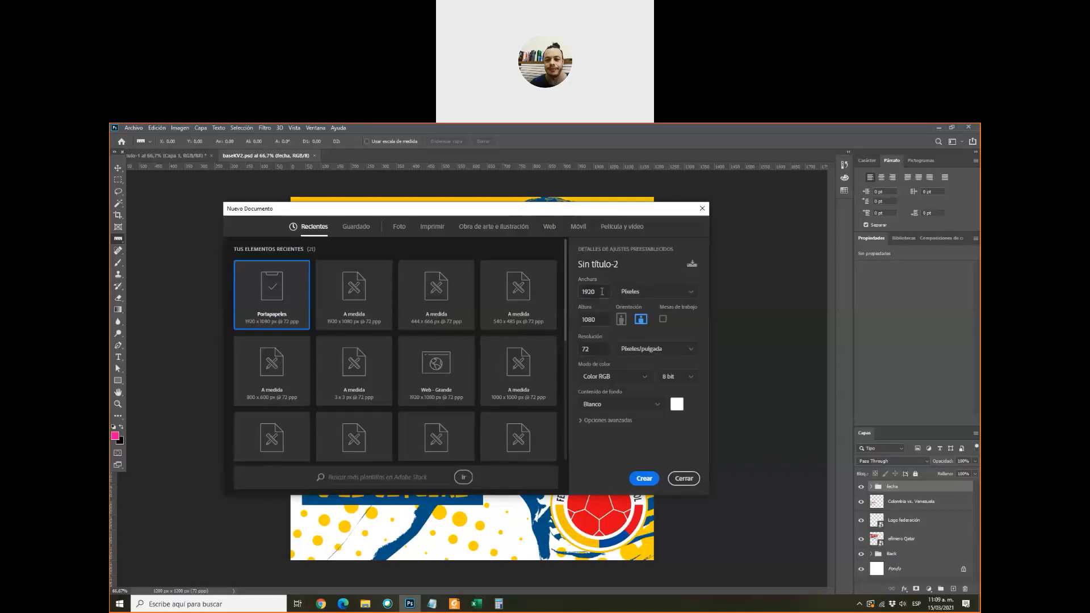
left_click_drag(585, 293, 579, 293)
type("300")
key("Tab")
left_click(585, 421)
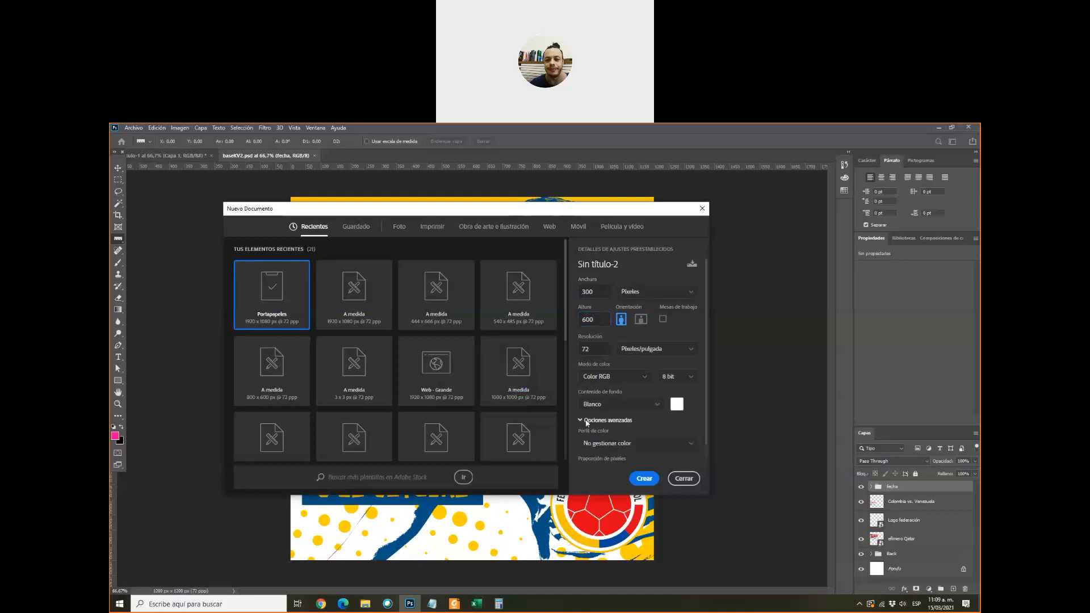
scroll(695, 439, "down", 1)
left_click(691, 427)
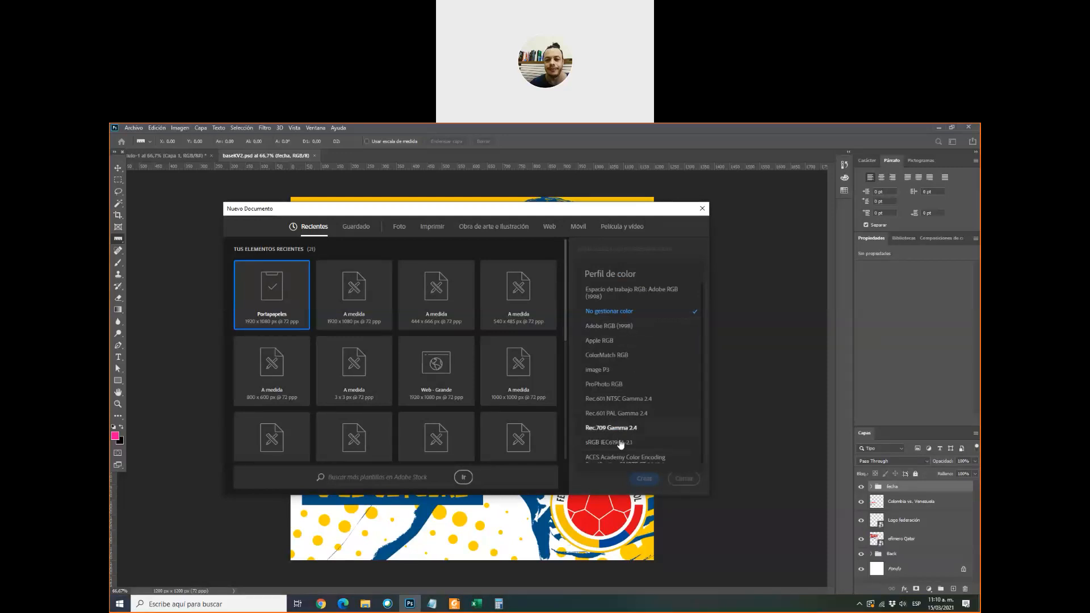
left_click(624, 327)
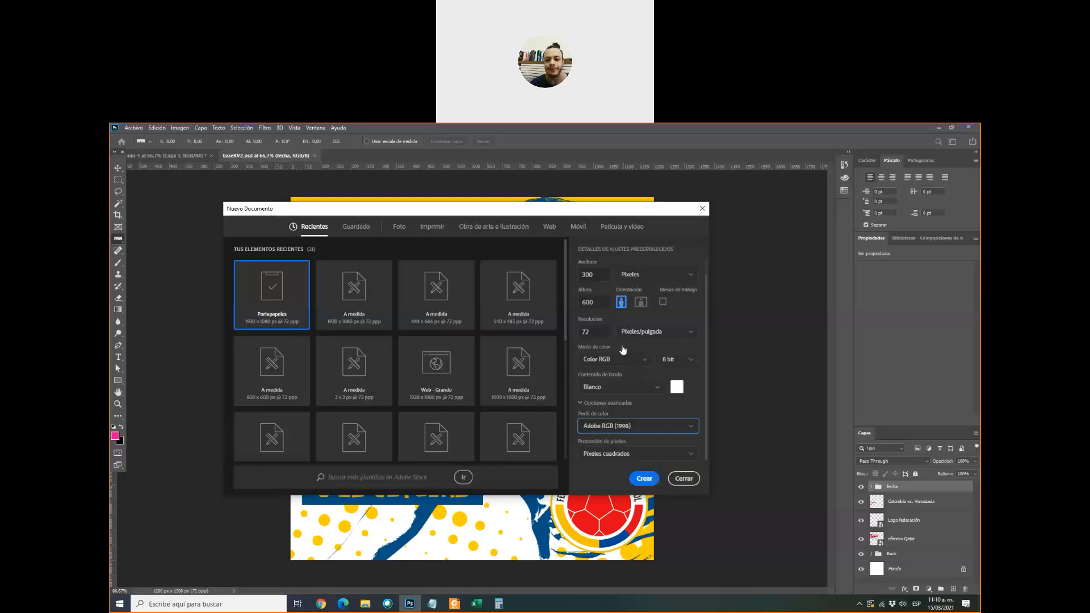
left_click(639, 480)
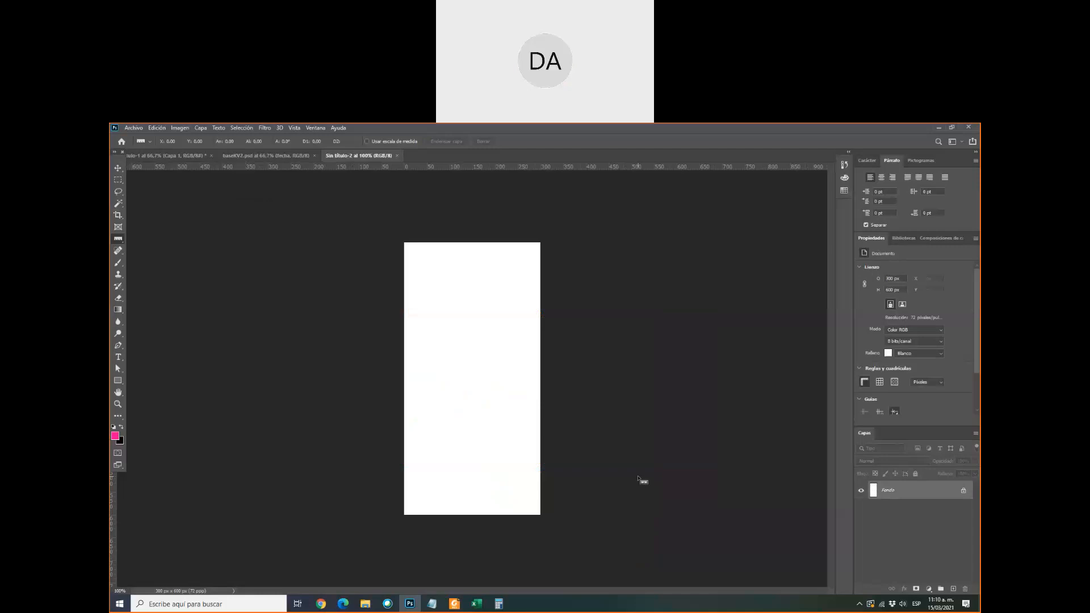
left_click(397, 156)
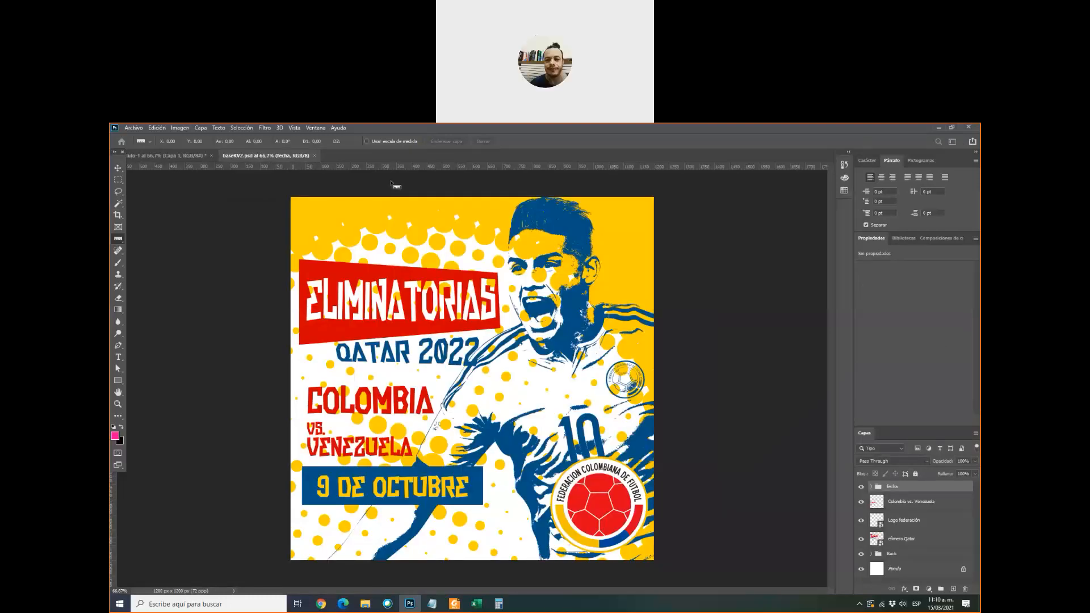
- Set up a new document 300 × 600 pixels in size, with resolution in pixels/inch and 8-bit colour
key("ctrl+n")
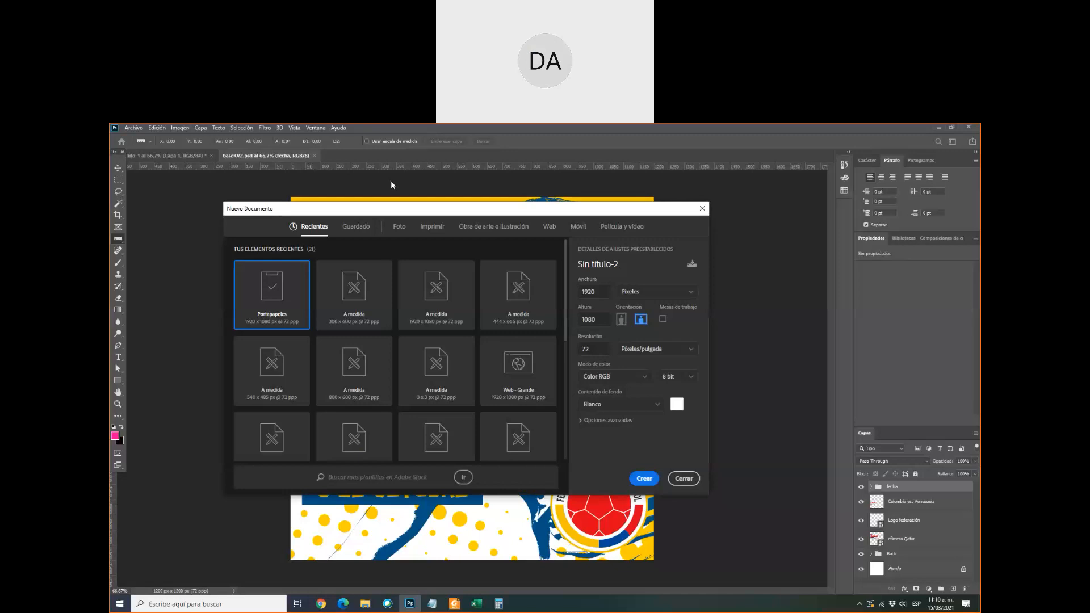
left_click(604, 294)
double_click(605, 295)
type("300")
key("Tab")
type("60")
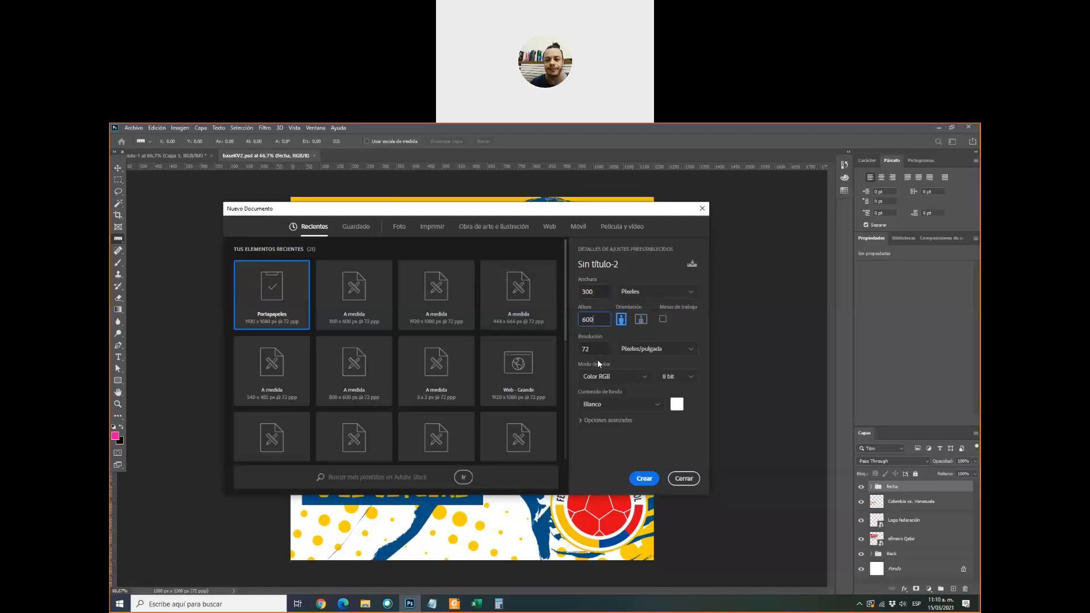
key("Tab")
left_click(632, 351)
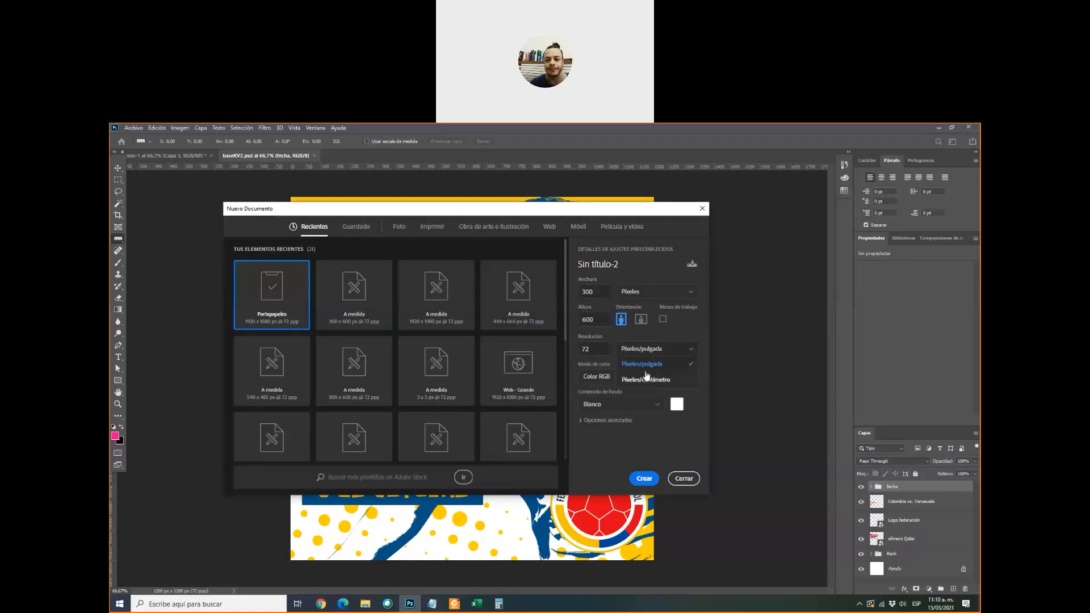
left_click(651, 362)
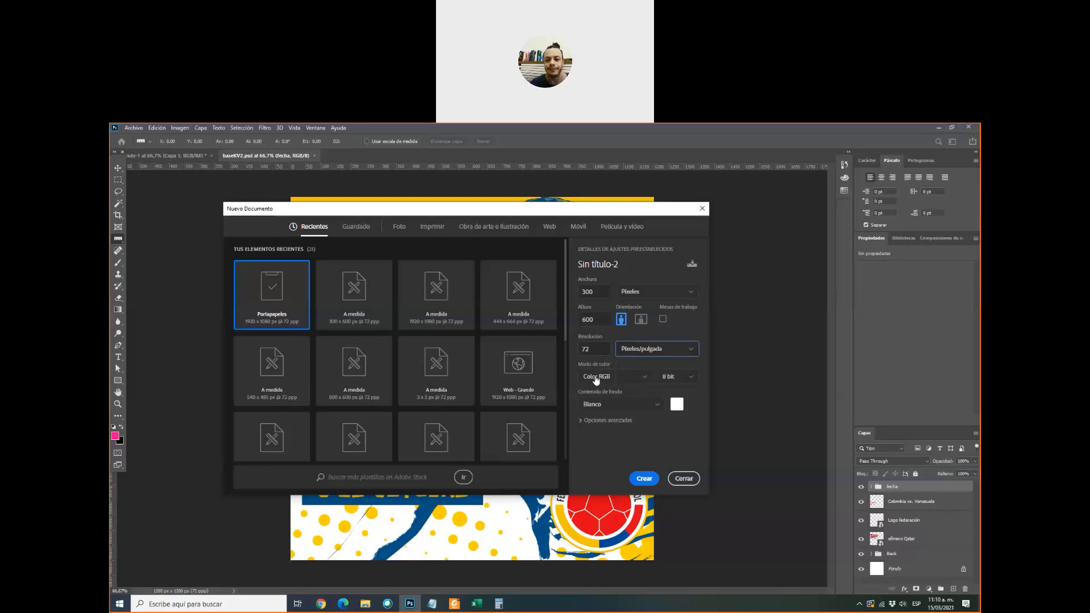
left_click(687, 379)
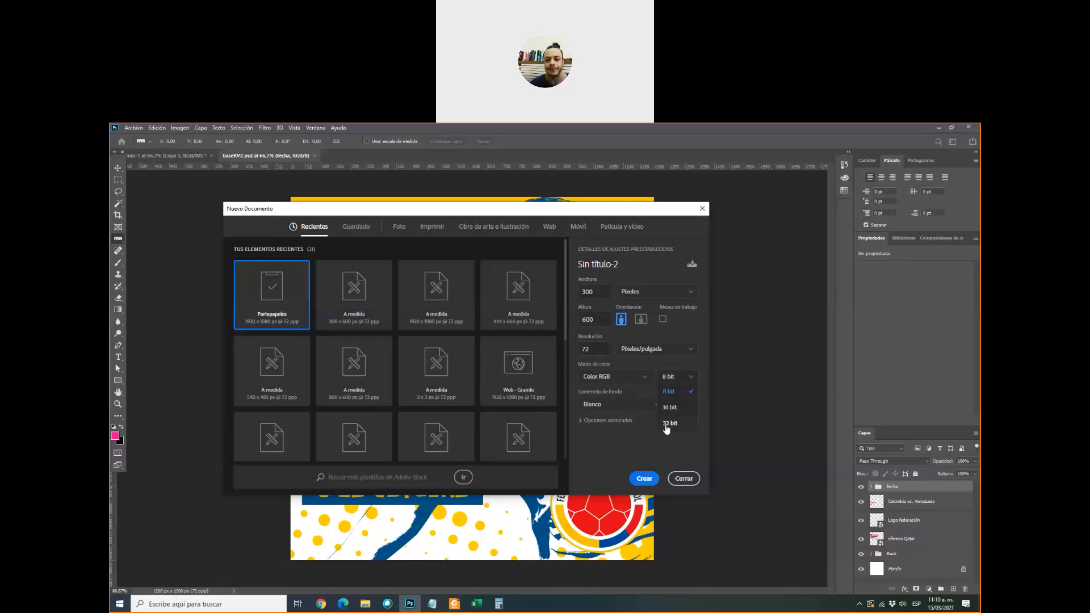
left_click(664, 391)
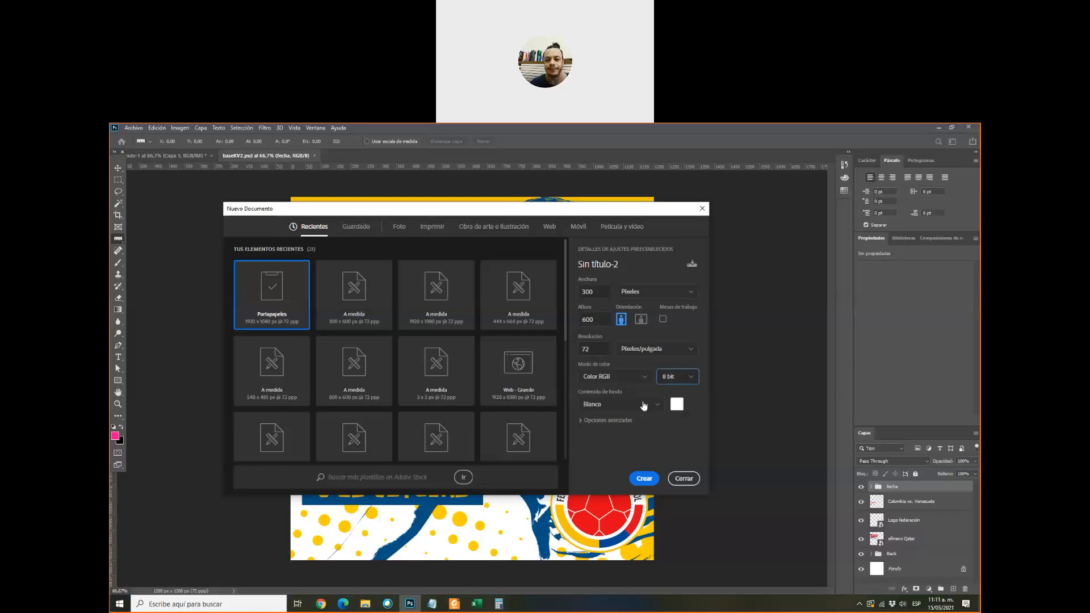
- Choose the sRGB IEC61966-2.1 colour profile in the advanced options and create the document
left_click(581, 420)
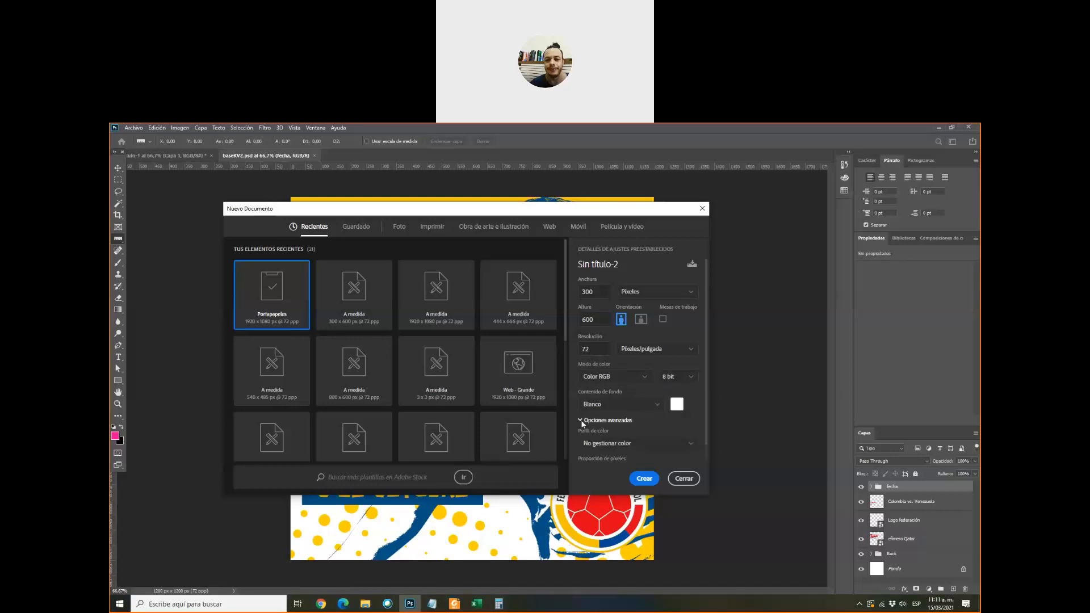
left_click(638, 448)
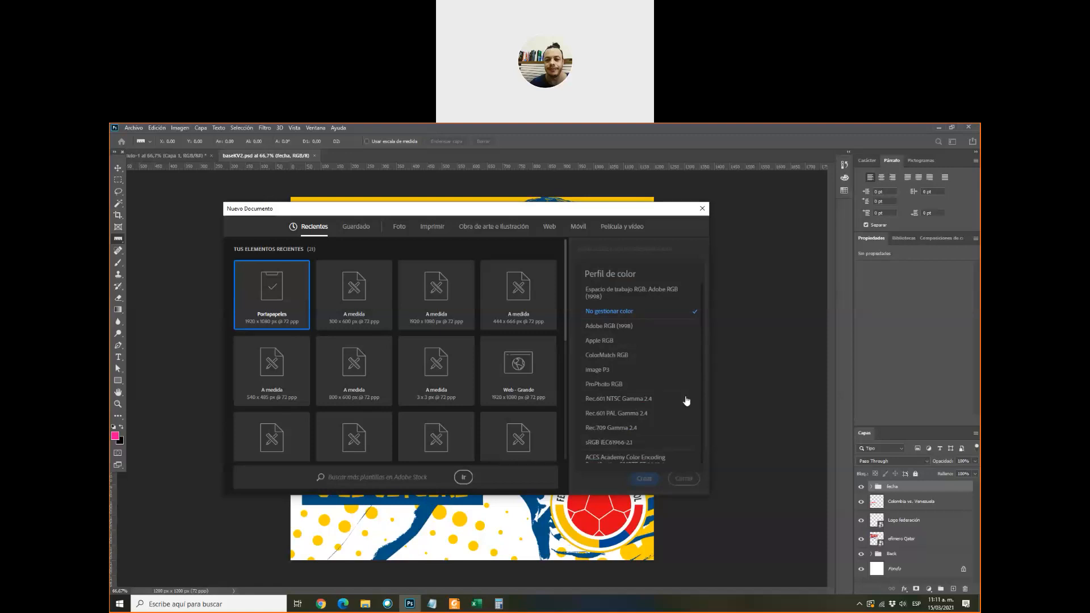
scroll(660, 419, "down", 3)
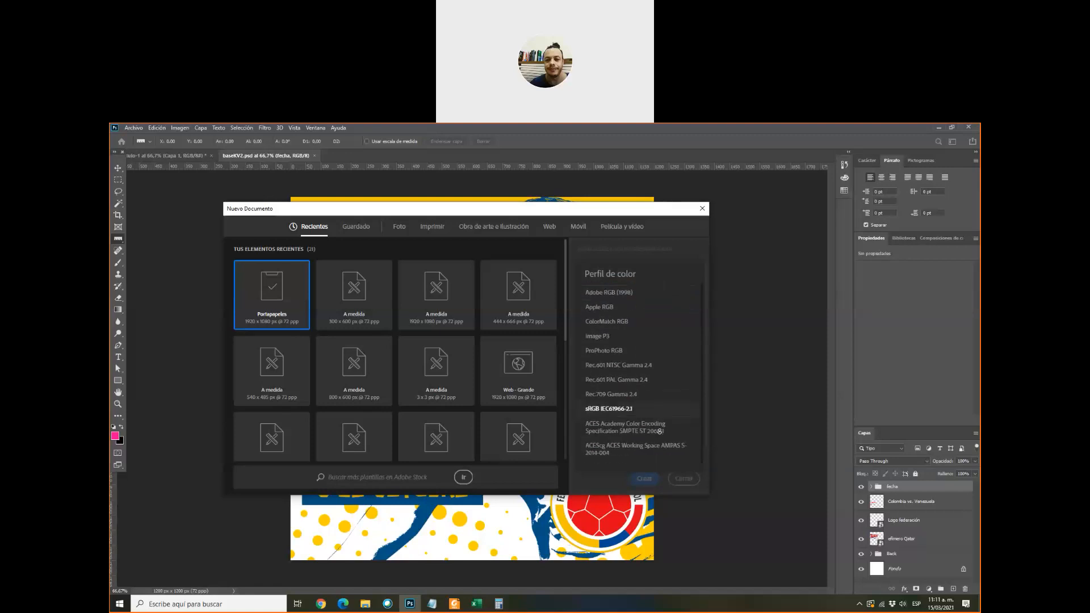
scroll(658, 431, "up", 2)
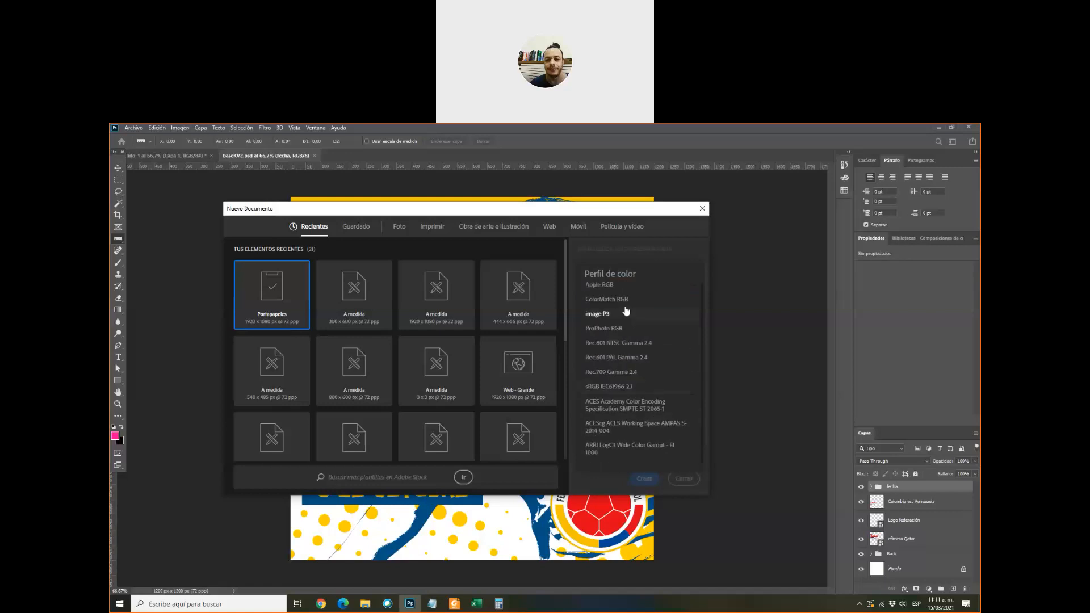
scroll(667, 317, "up", 3)
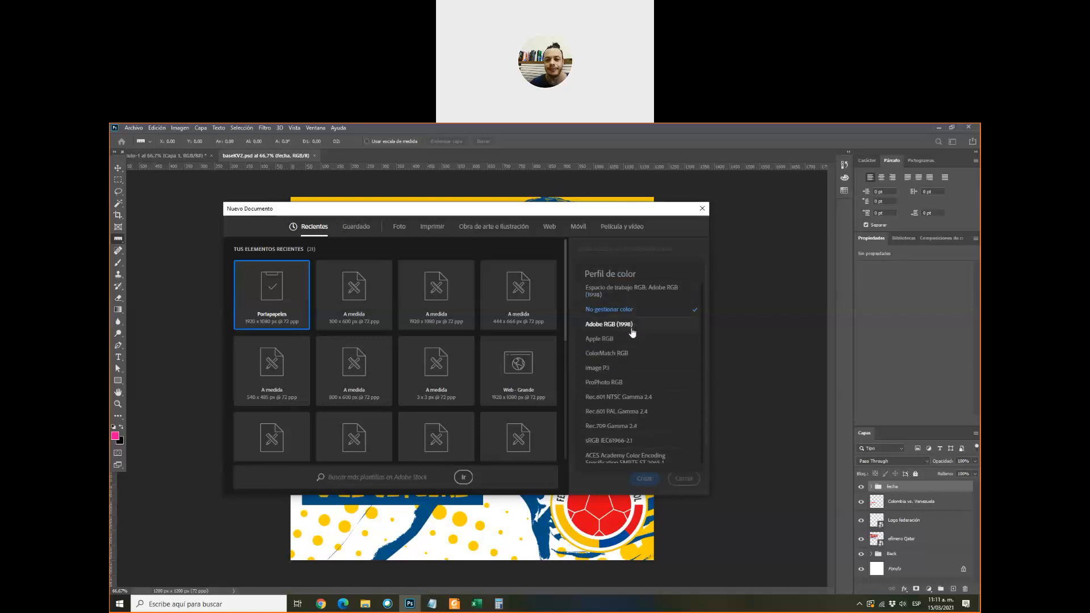
left_click(621, 441)
left_click(653, 480)
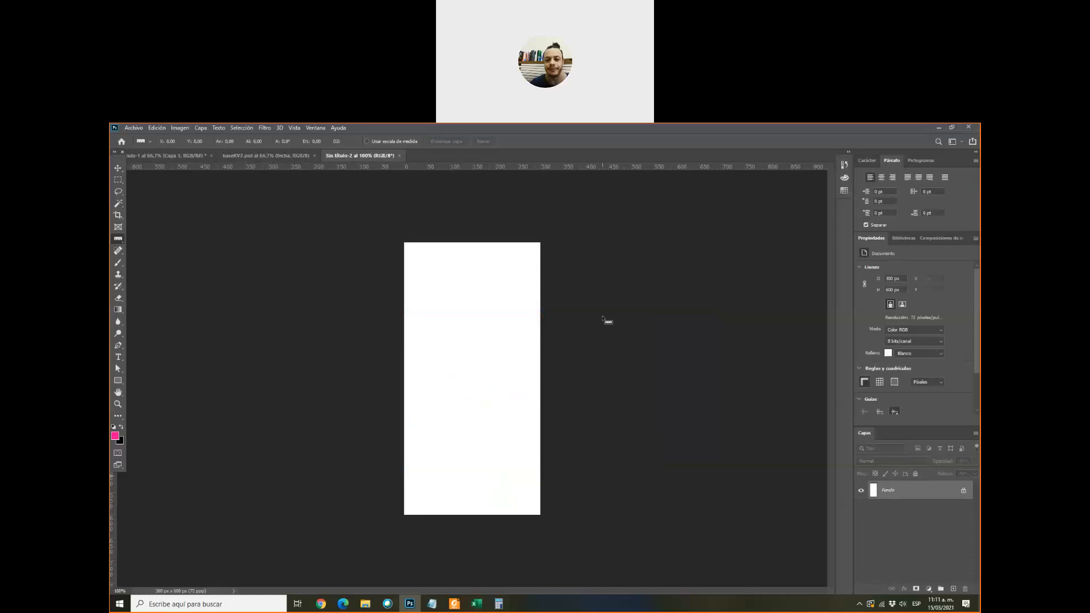
- Sample the yellow from the top of the baseKV2 poster's background as the foreground colour
left_click(232, 157)
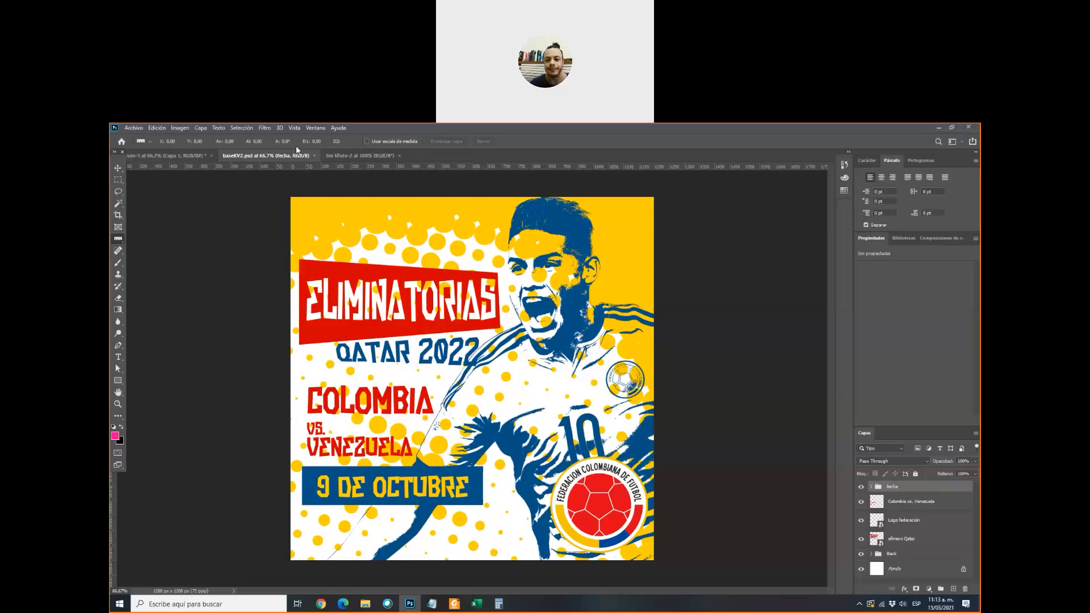
left_click(115, 436)
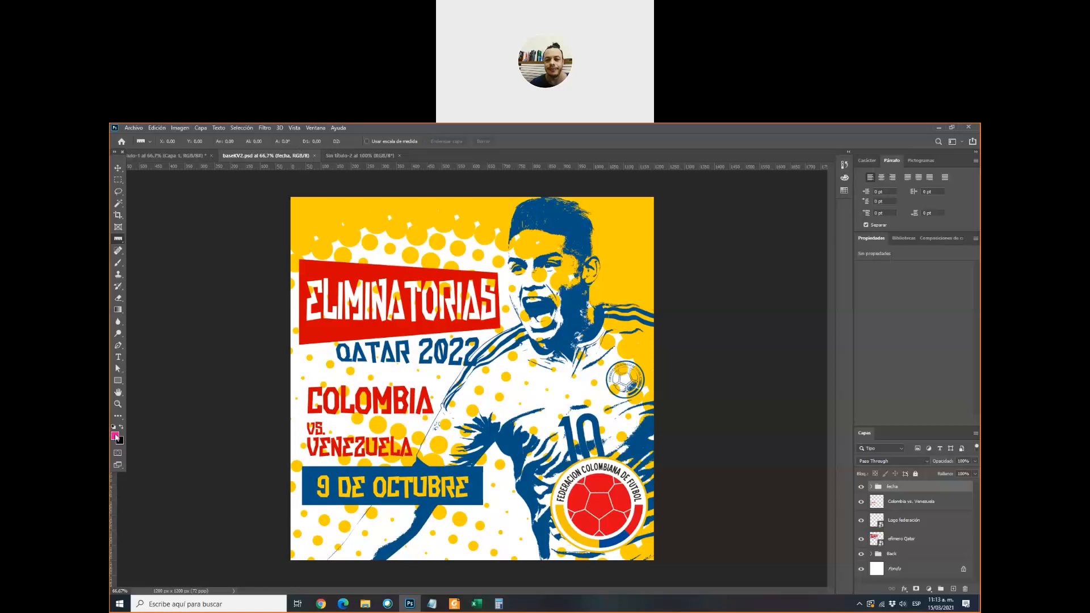
left_click(327, 199)
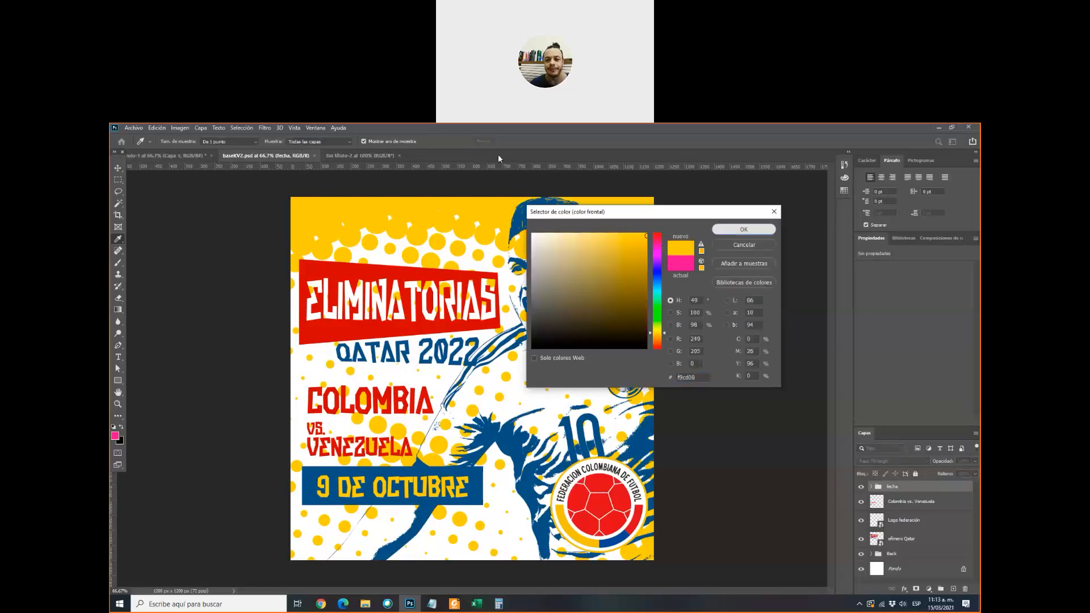
left_click(717, 231)
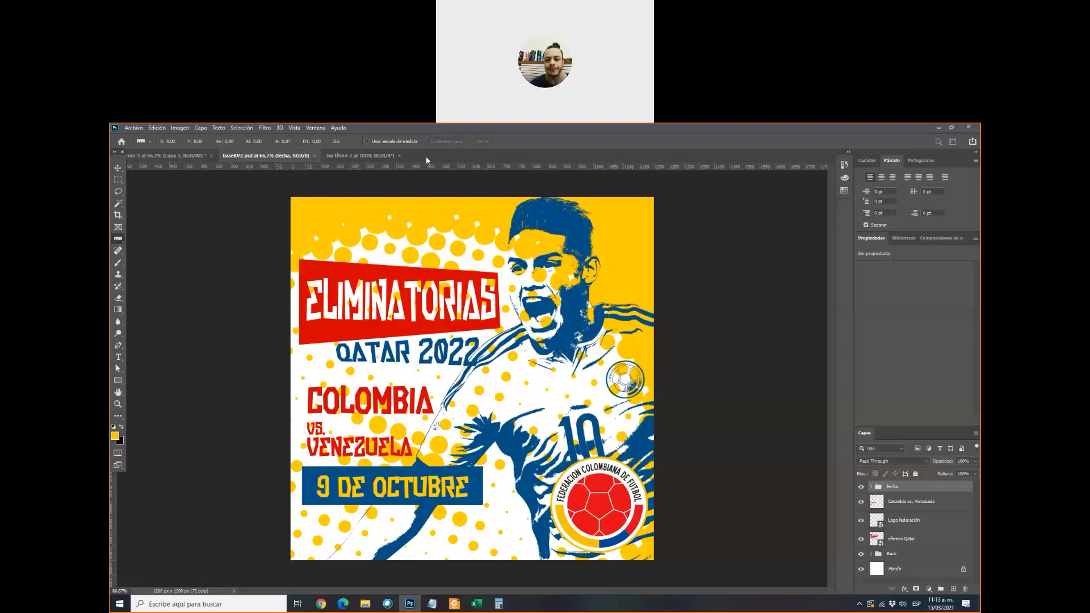
left_click(115, 436)
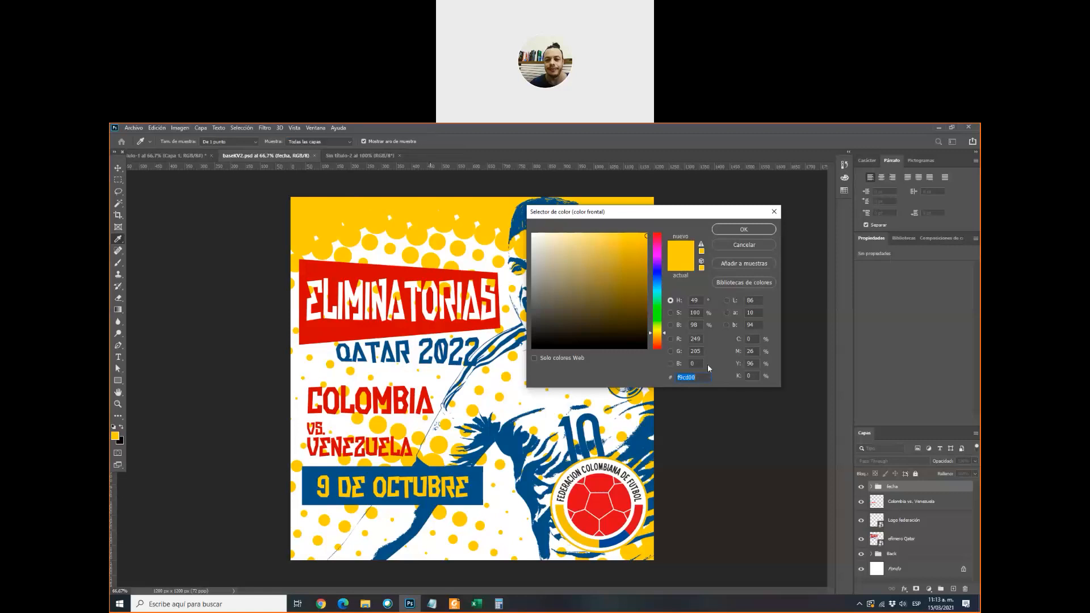
key("Return")
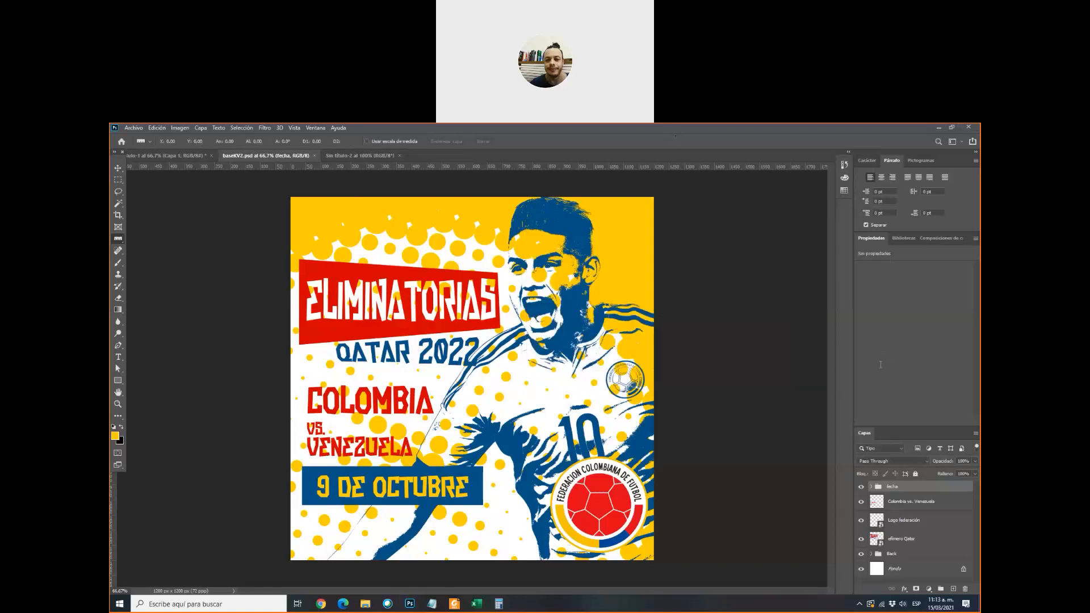
- Draw a yellow rectangle about 317 × 620 px covering the whole new canvas and rename its layer "back"
left_click(353, 157)
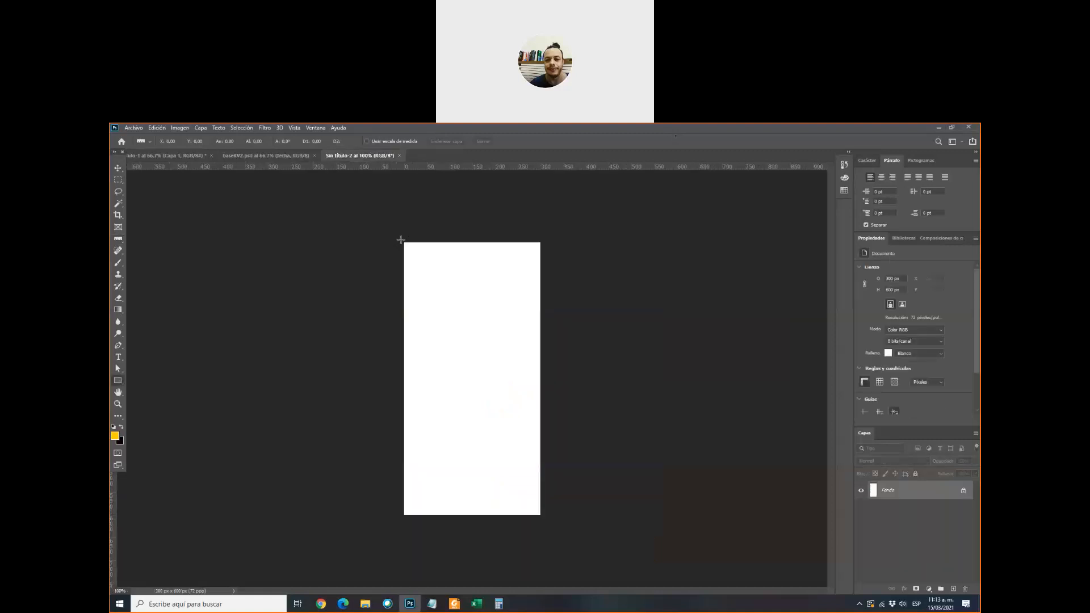
key("u")
left_click_drag(400, 238, 543, 519)
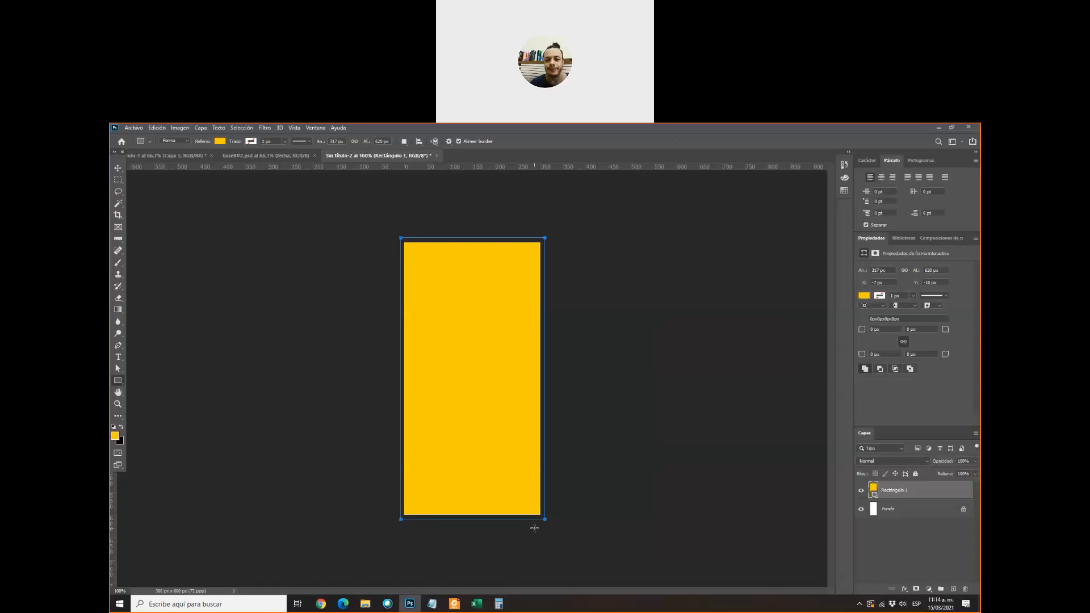
double_click(888, 491)
type("back")
key("Return")
- Switch to File Explorer and browse the UAO folder's 2020 - III, Diseño de contenidos to Clase 13 - Ejercicio Key Visual - posterizacion
left_click(365, 604)
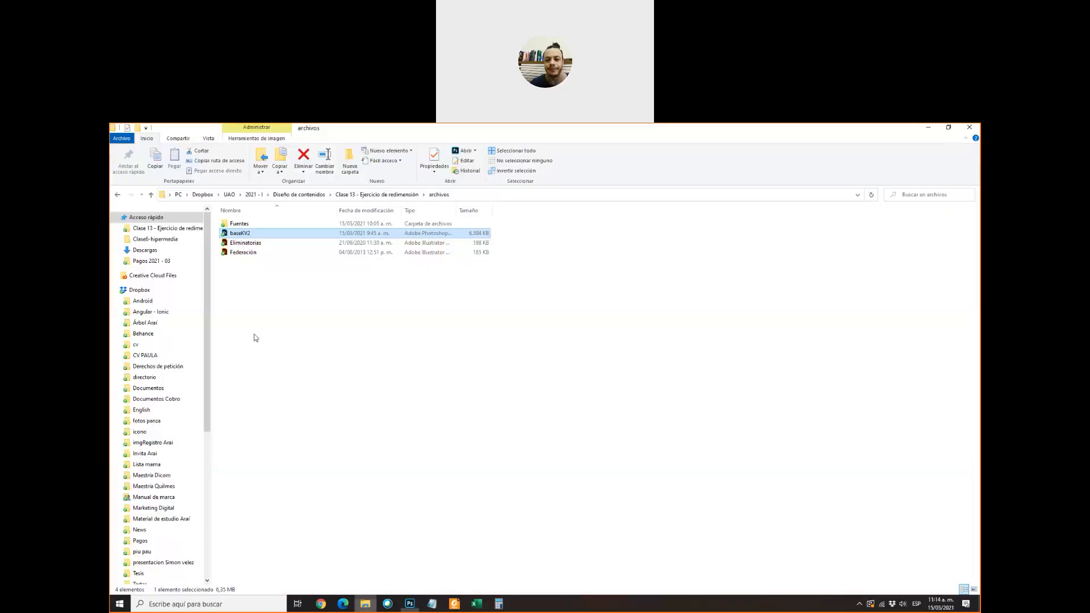
left_click(233, 225)
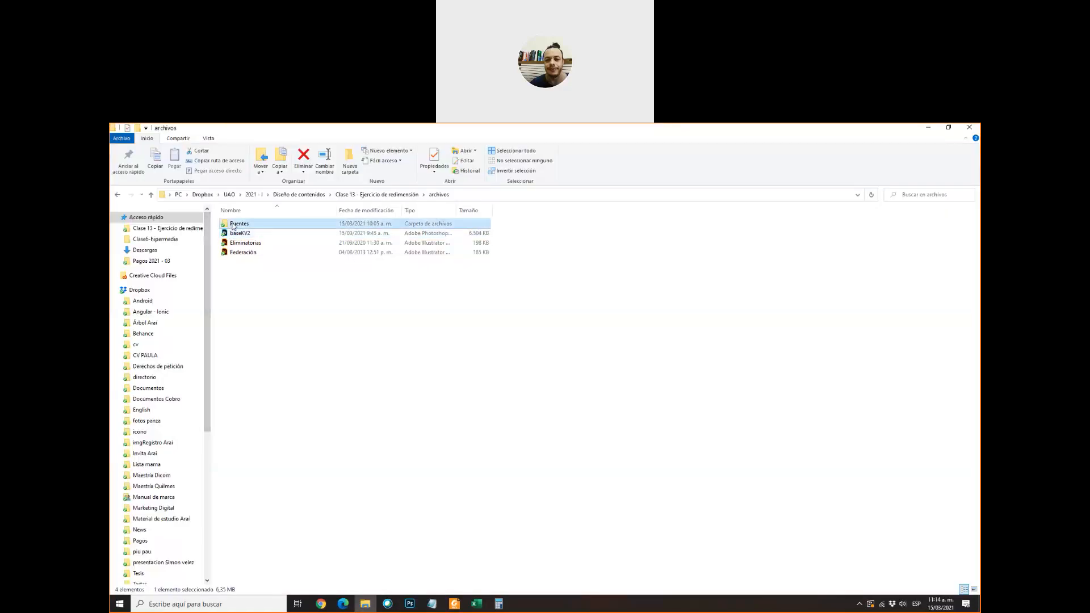
left_click_drag(207, 332, 193, 448)
left_click(152, 407)
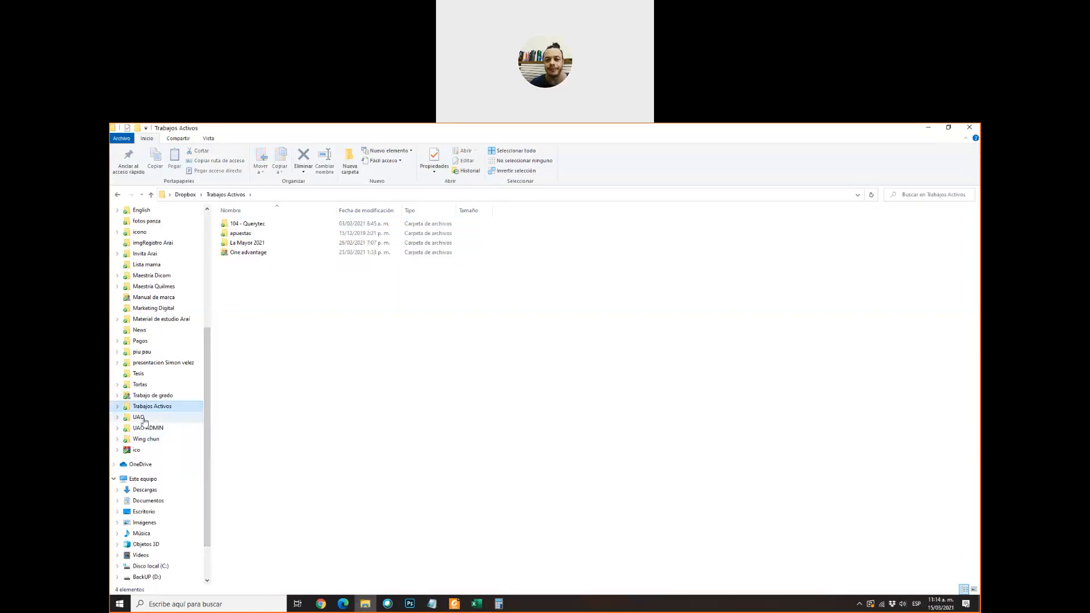
left_click(144, 419)
double_click(246, 233)
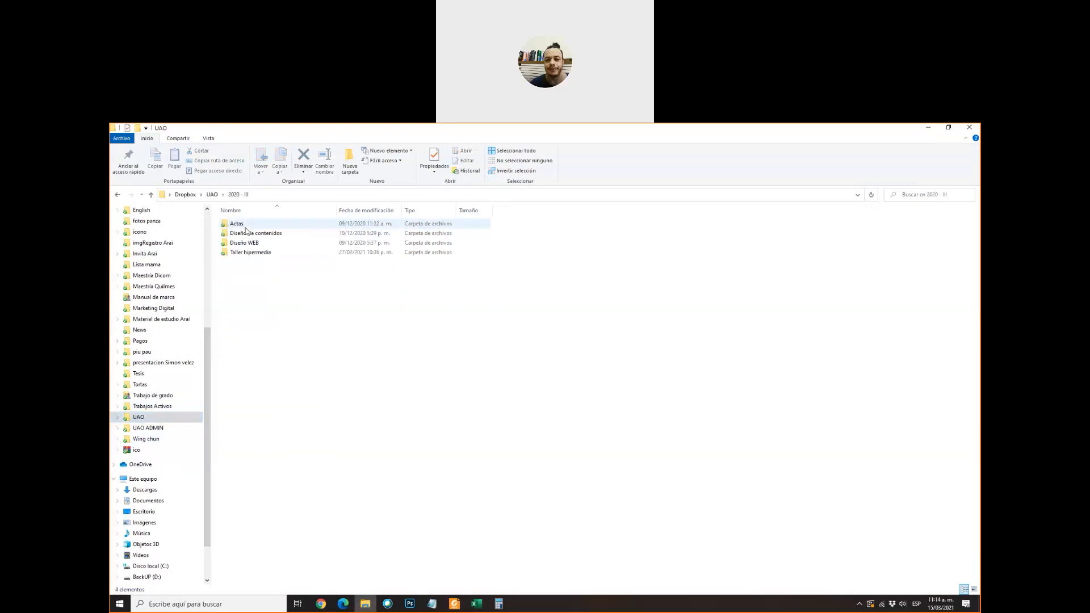
double_click(264, 234)
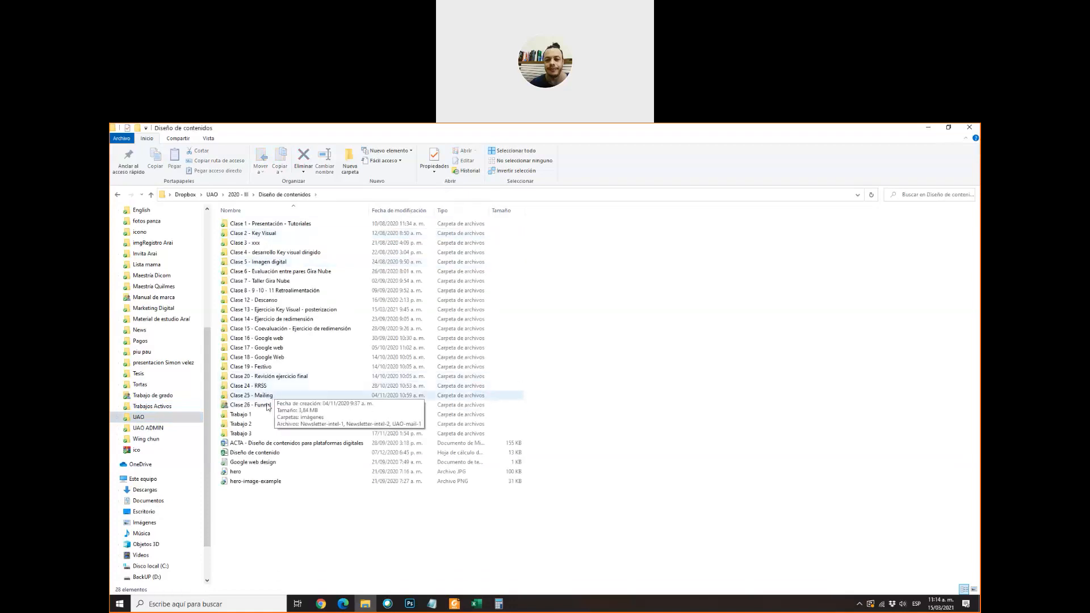
double_click(281, 310)
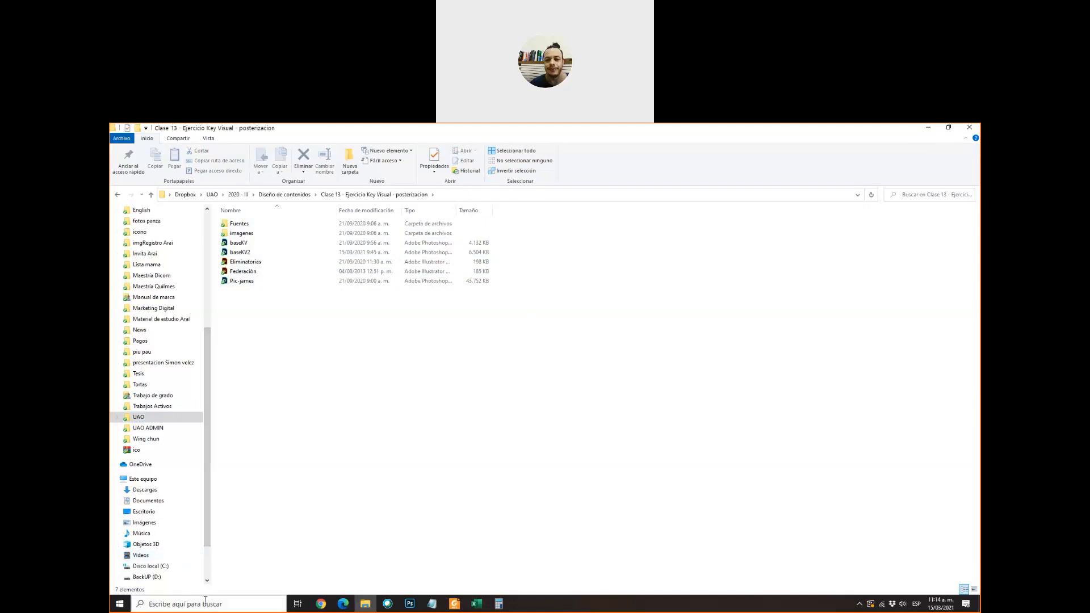
- Browse the Trabajos (H:) drive to the brushes folder inside RECURSOS, PHOTOSHOP
left_click(202, 532)
scroll(170, 540, "down", 2)
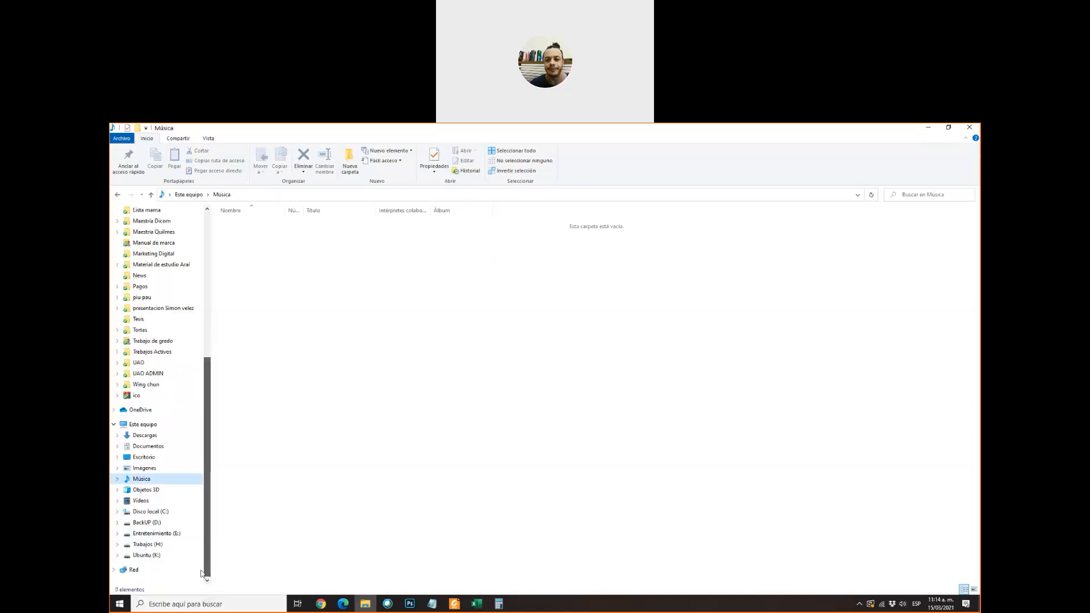
left_click(154, 546)
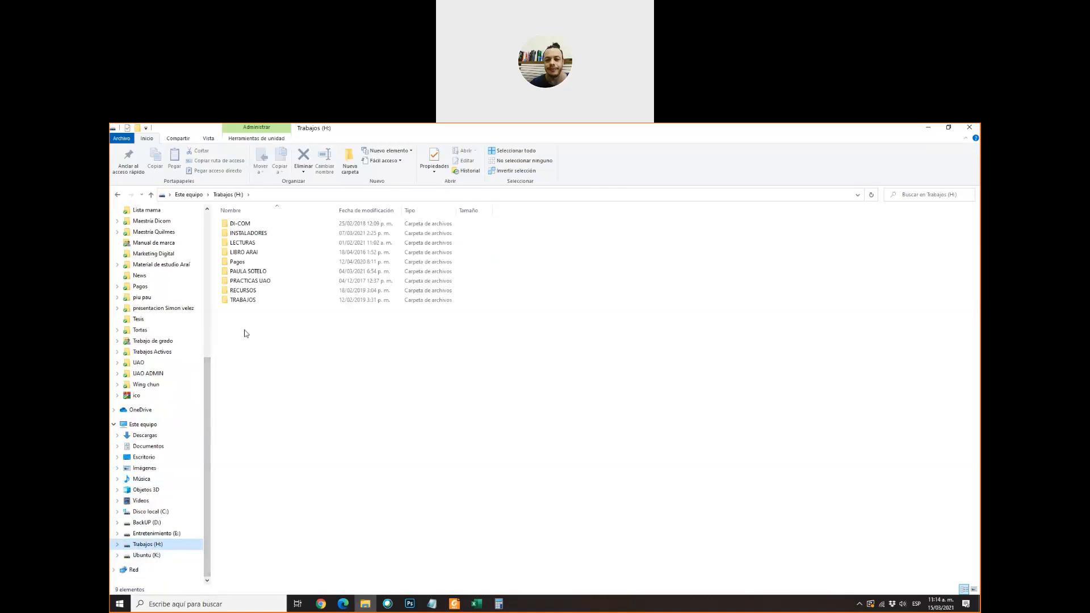
double_click(245, 290)
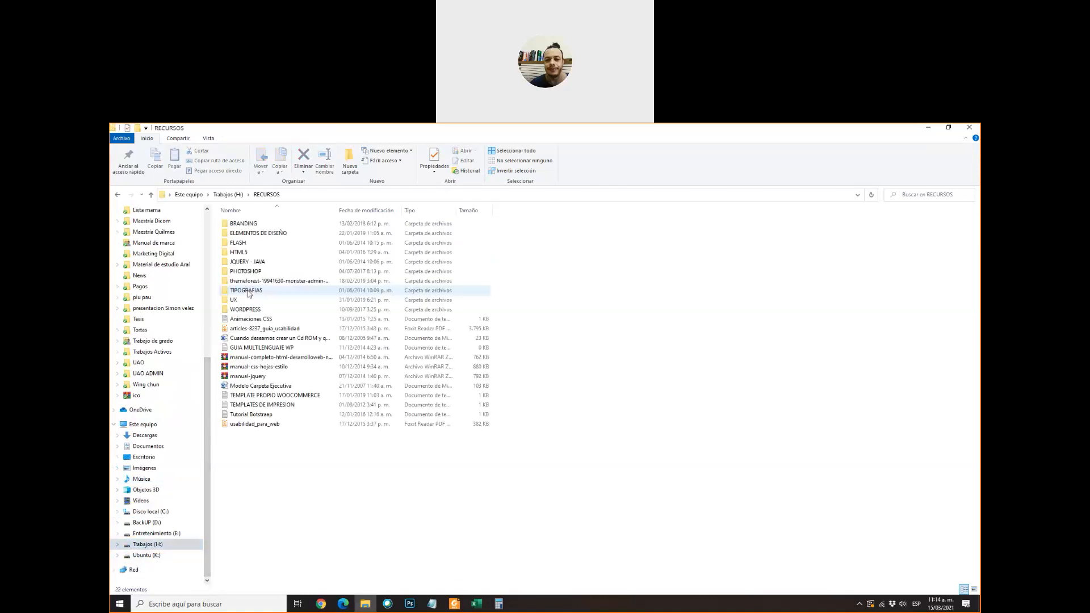
double_click(250, 272)
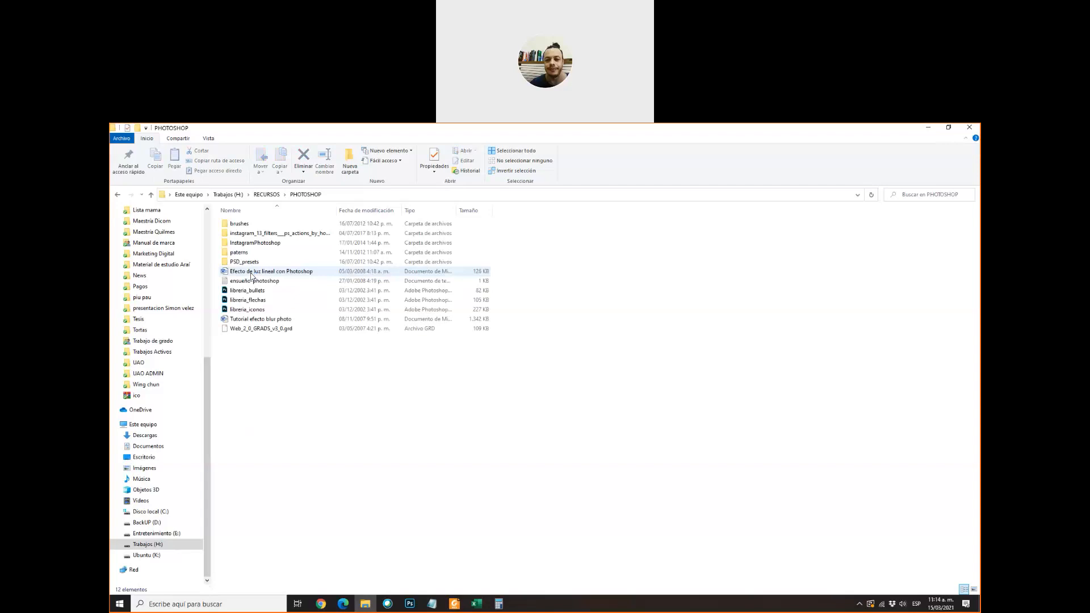
left_click(239, 225)
double_click(239, 225)
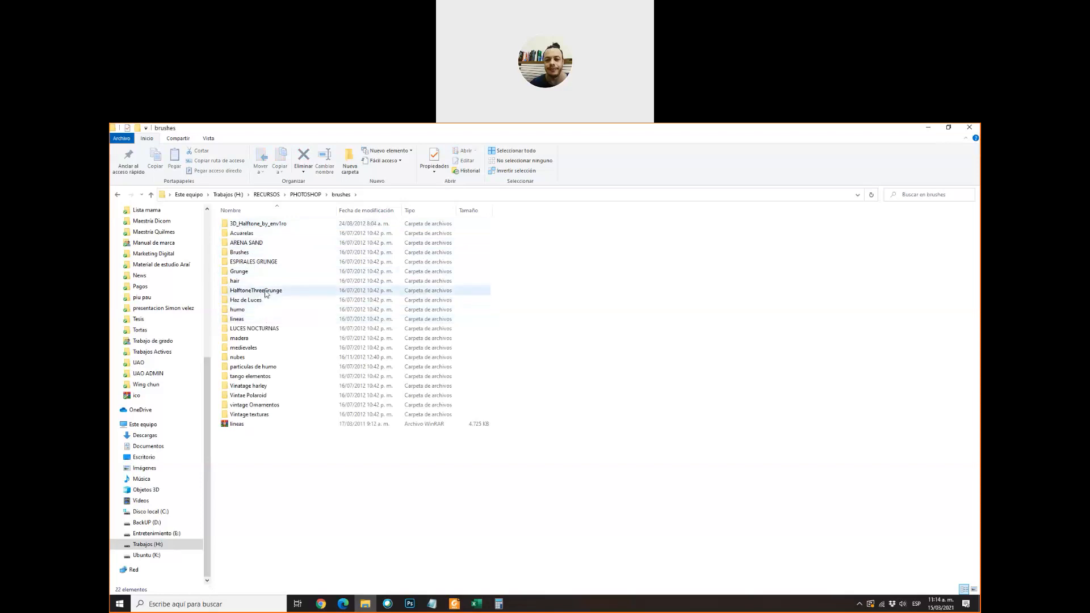
- Load the 3dhalftone brush file from the 3D_Halftone_by_env1ro folder into Photoshop and return to File Explorer
double_click(265, 225)
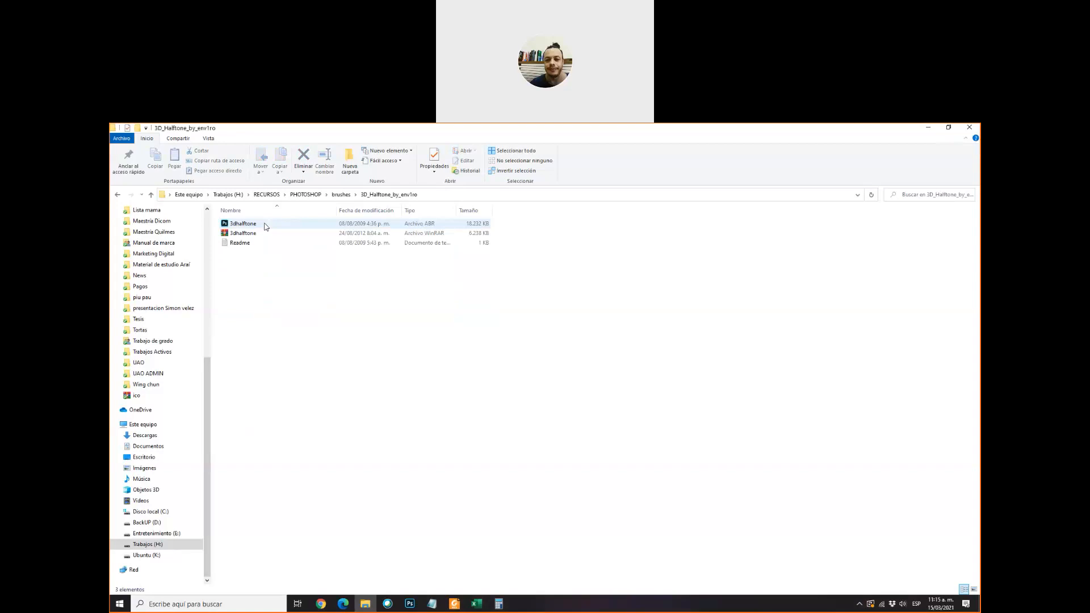
double_click(265, 225)
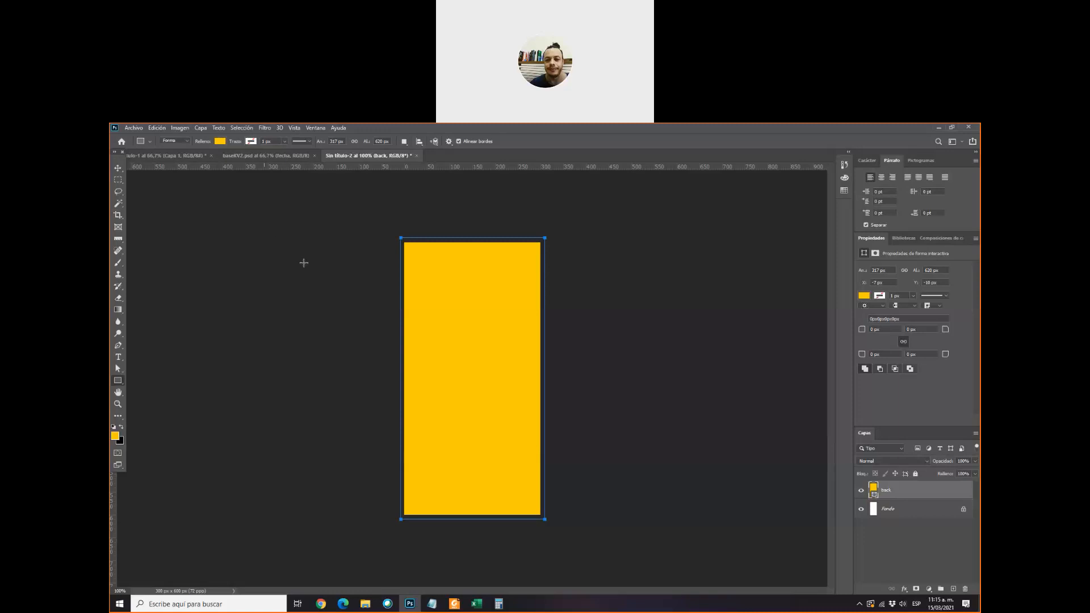
key("alt+Tab")
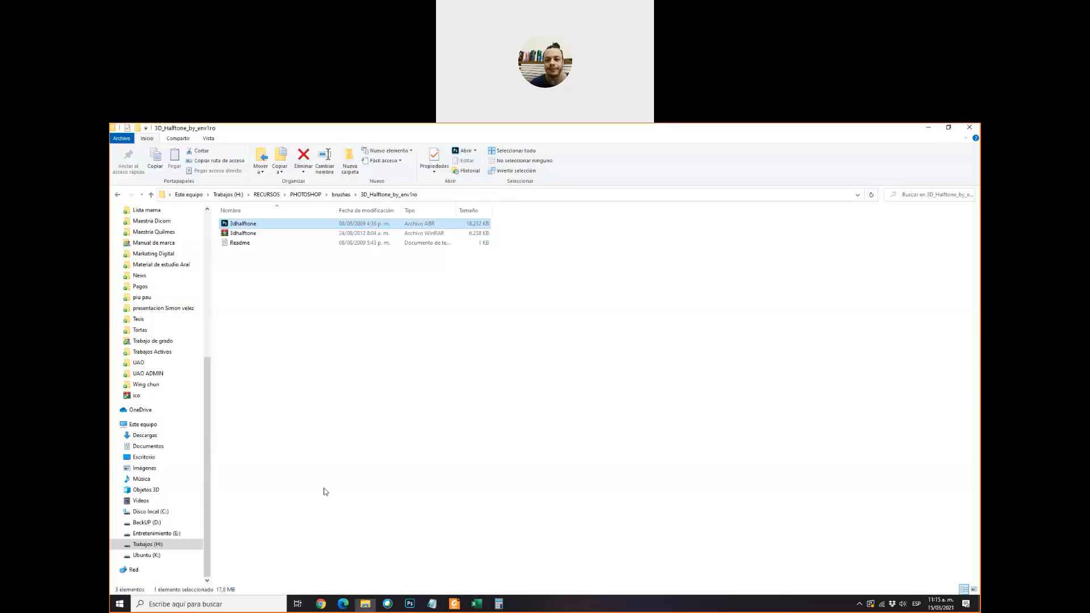
- Switch to Chrome and start an email to all students of the Classroom course with the subject "Brushes Halftone"
left_click(322, 609)
left_click(440, 130)
left_click(384, 319)
left_click(427, 320)
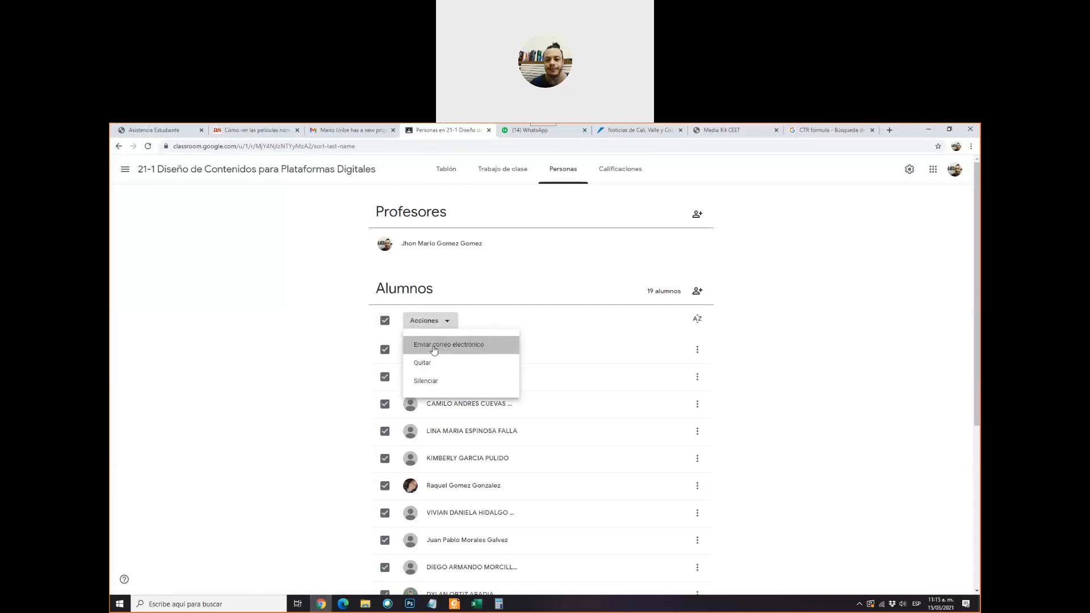
left_click(434, 346)
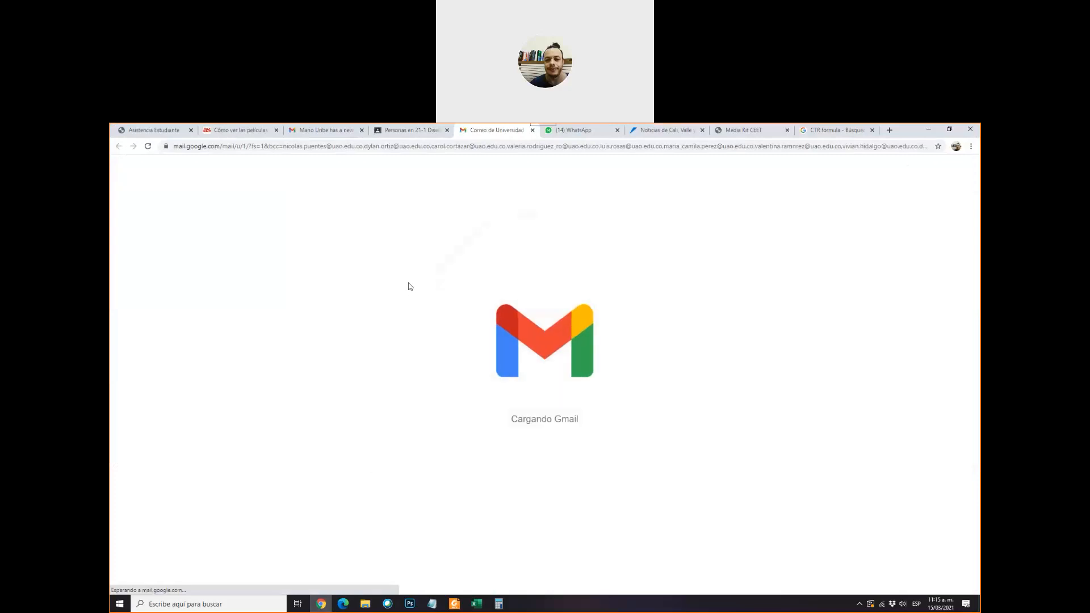
left_click(352, 241)
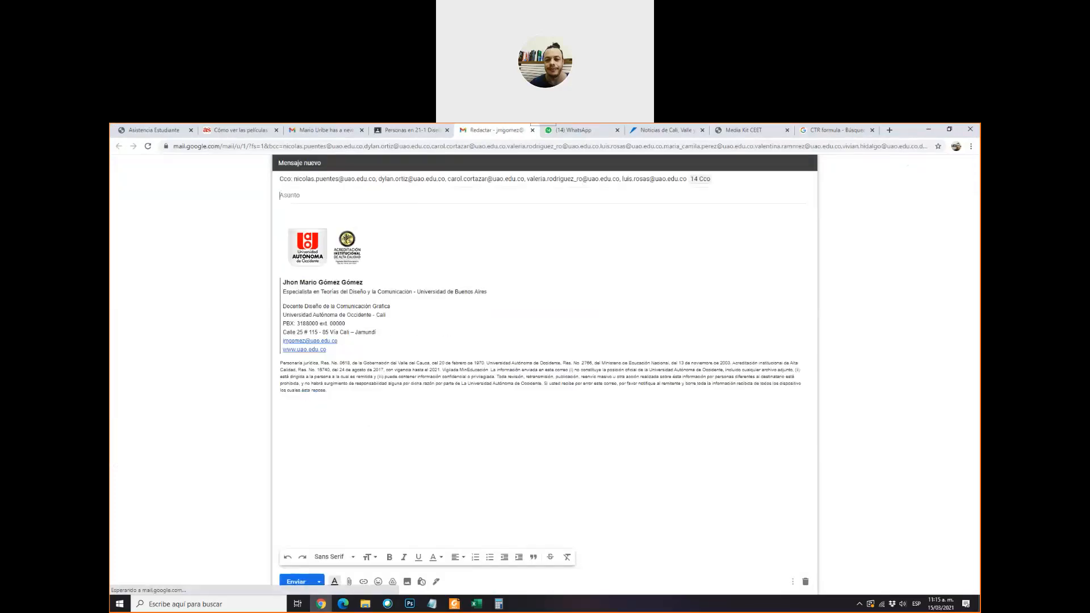
type("Brushes Halftone")
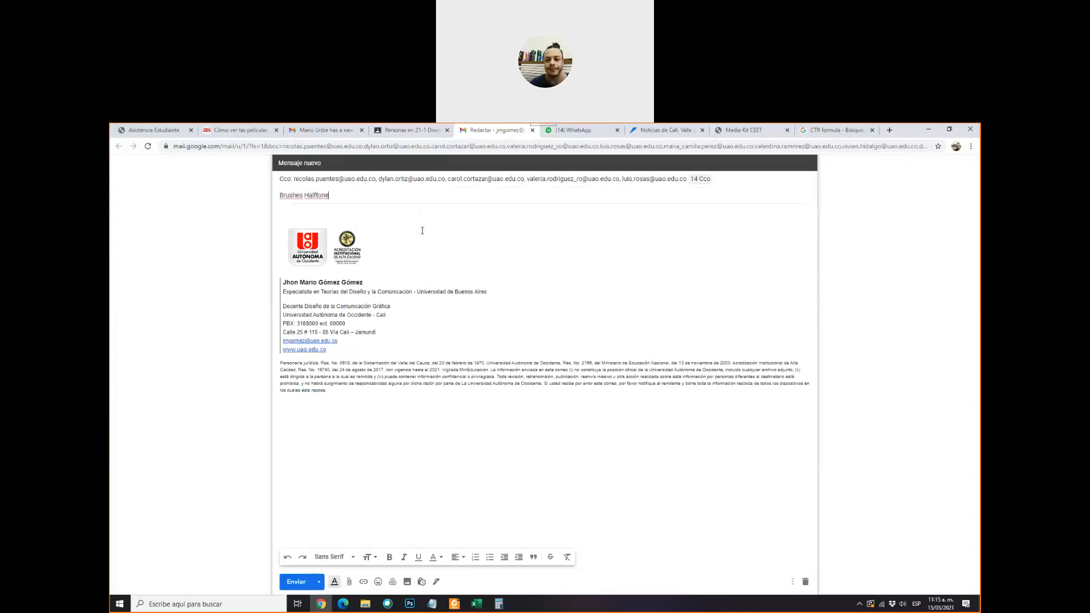
- Attach 3dhalftone.abr from the 3D_Halftone_by_env1ro folder to the email
key("alt+Tab")
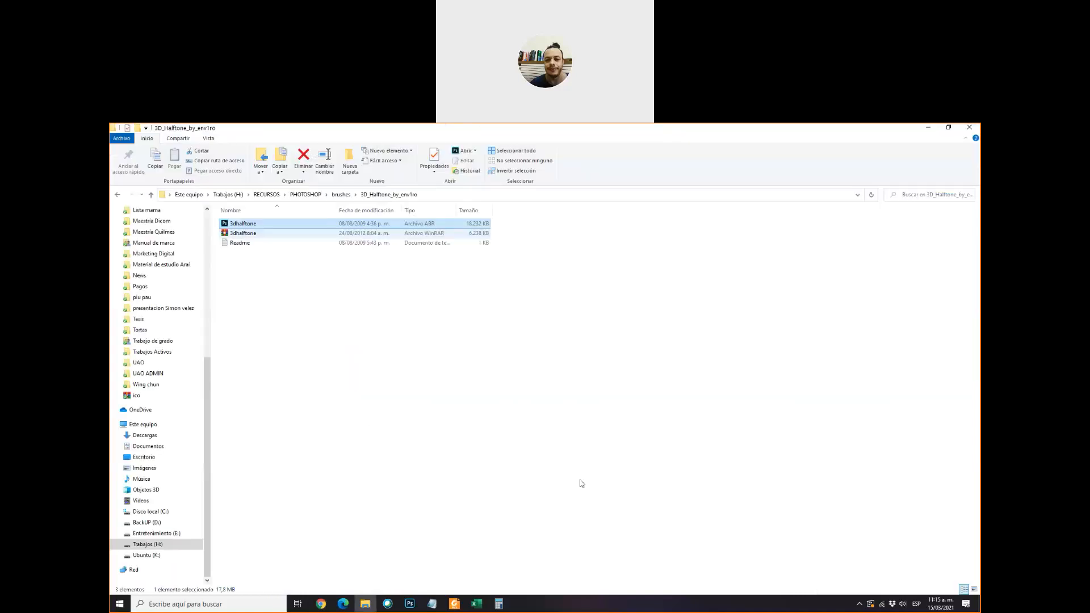
left_click(949, 127)
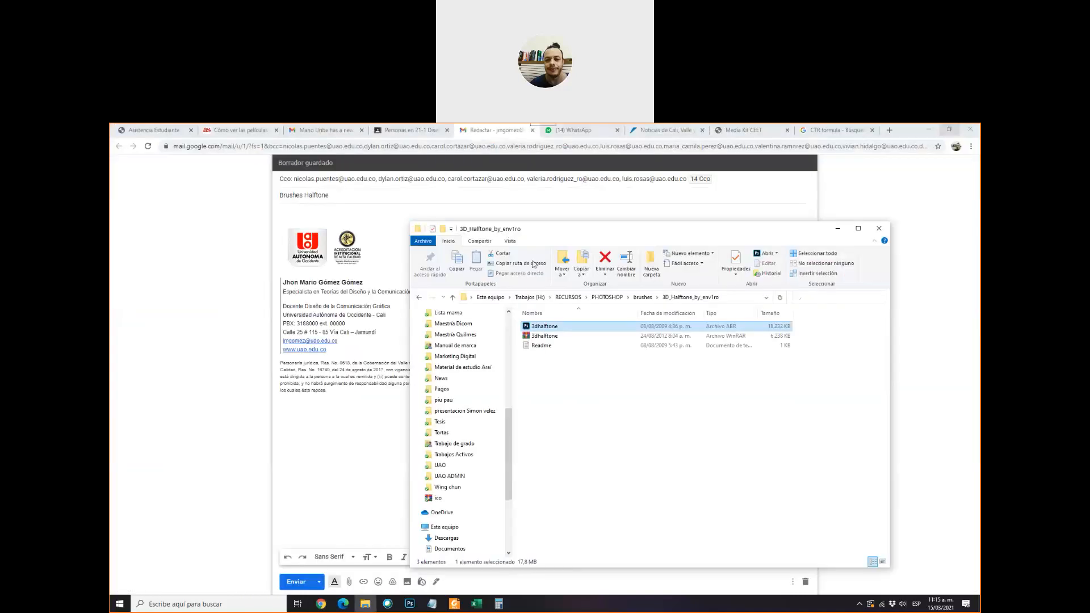
left_click_drag(538, 327, 359, 229)
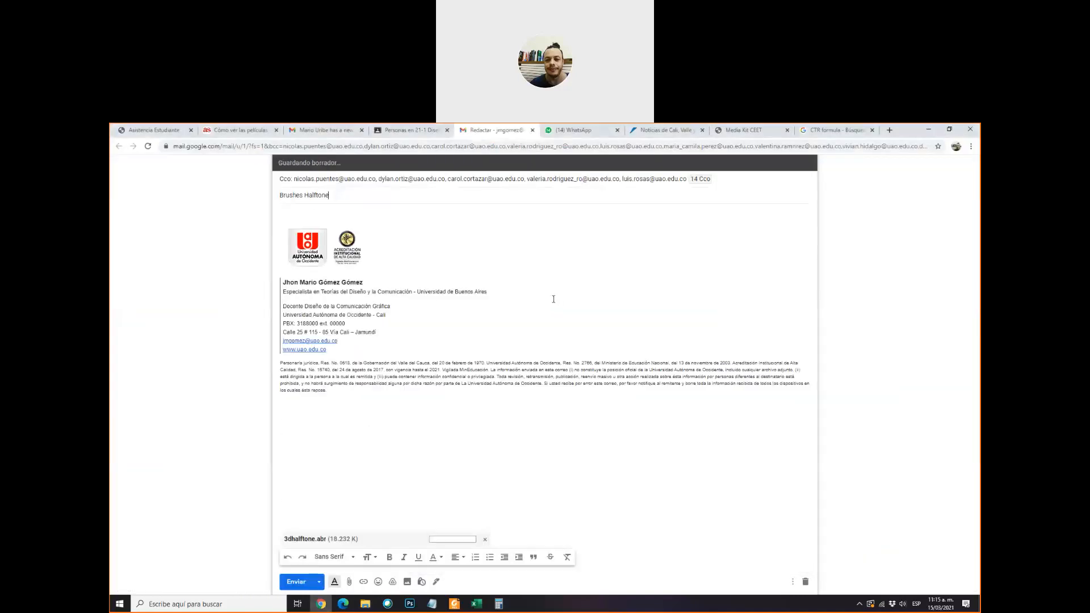
- Attach the brush file 1.abr from the HalftoneThreeGrunge folder to the email as well
key("alt+Tab")
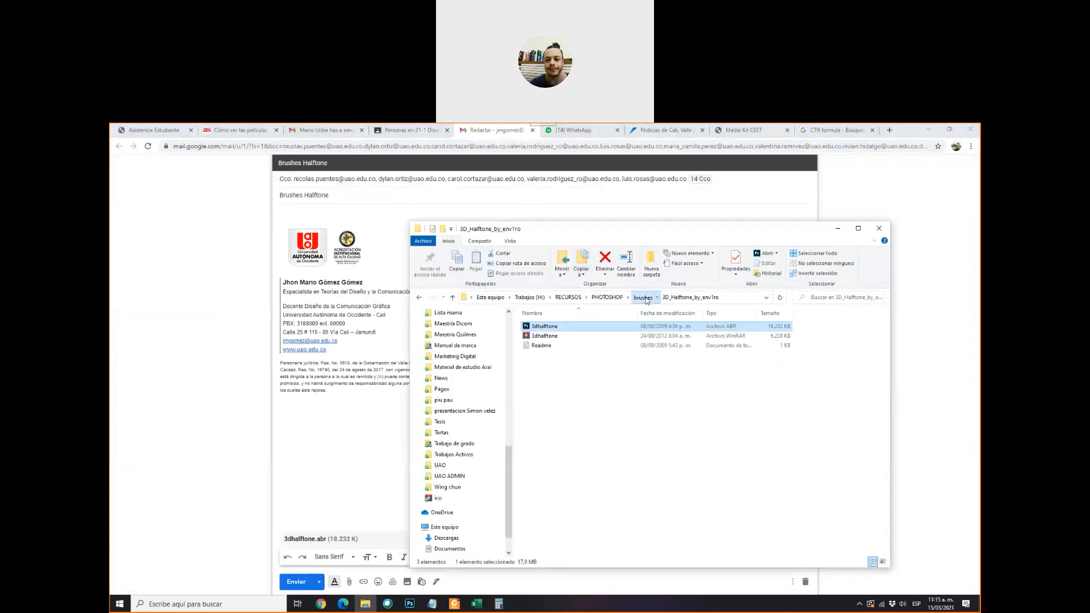
left_click(642, 297)
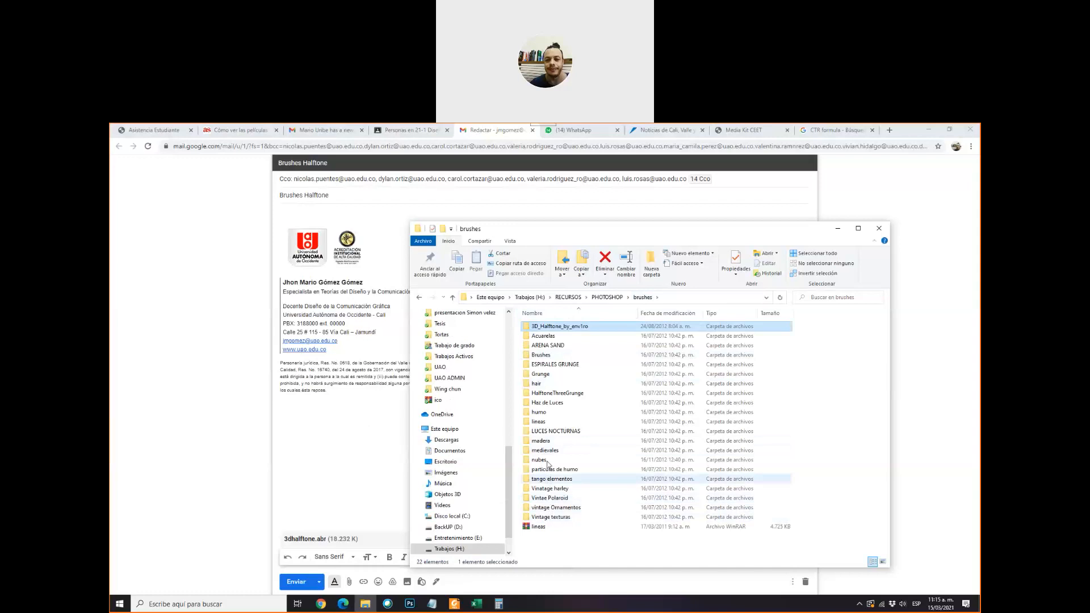
left_click(555, 395)
double_click(554, 395)
left_click_drag(536, 327, 352, 256)
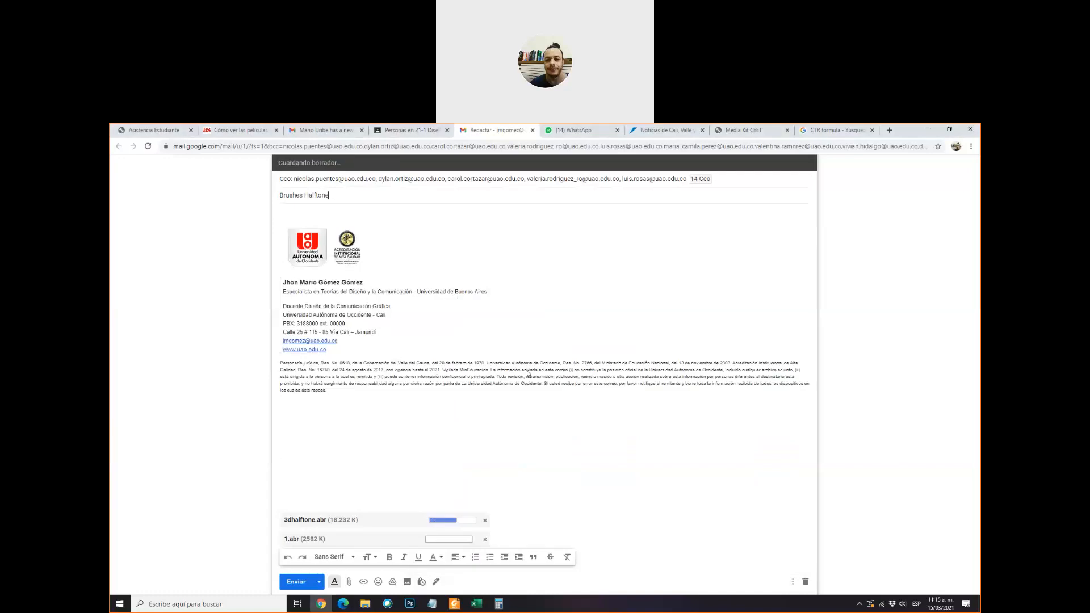
- Look through the brushes folder and its Brushes subfolder for further brush files
key("alt+Tab")
left_click(642, 297)
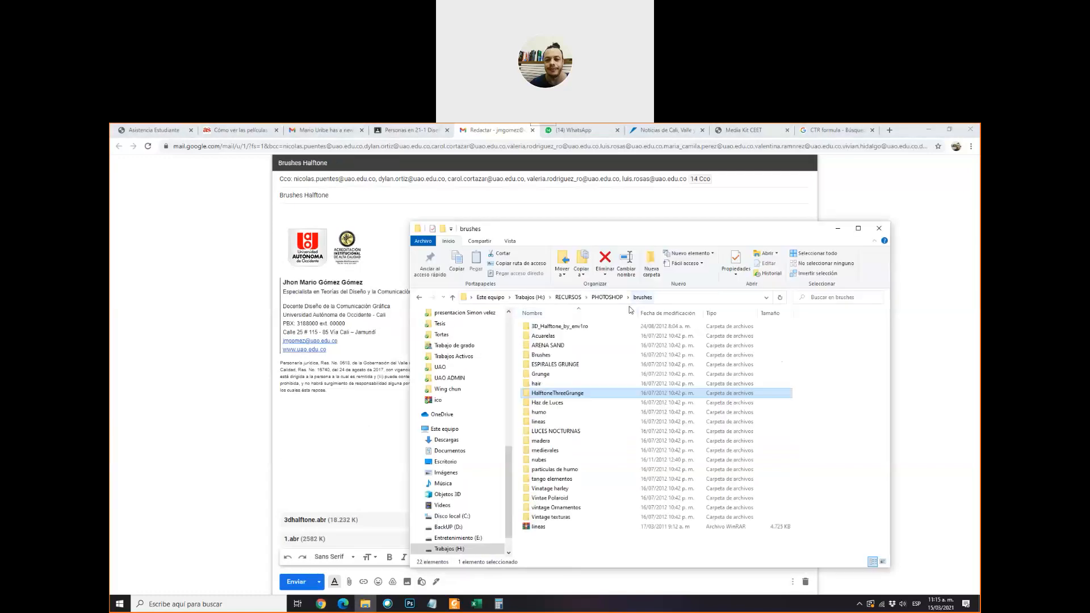
double_click(548, 354)
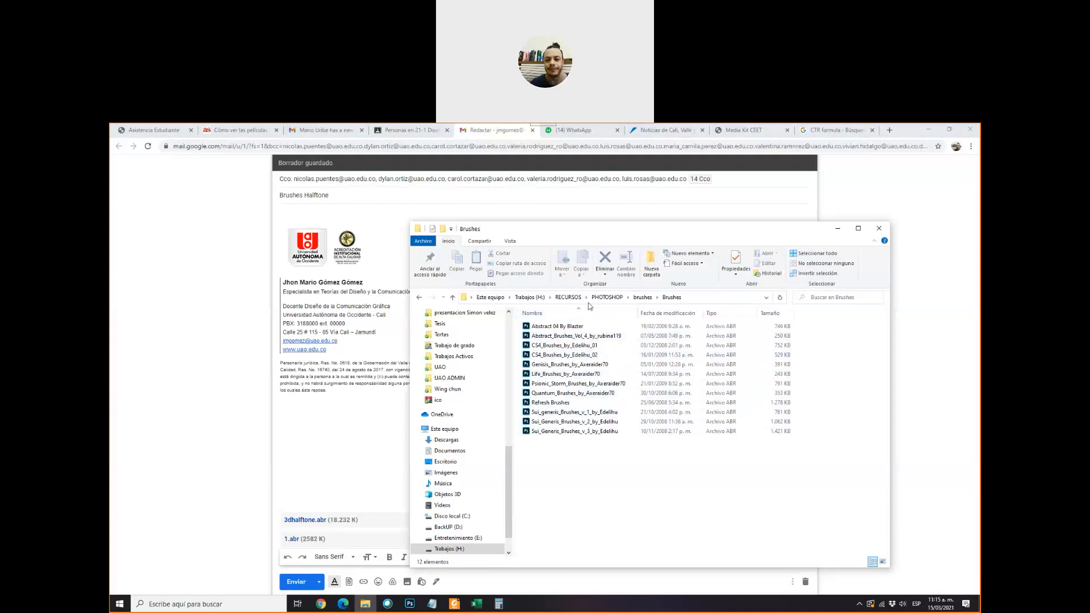
left_click(607, 297)
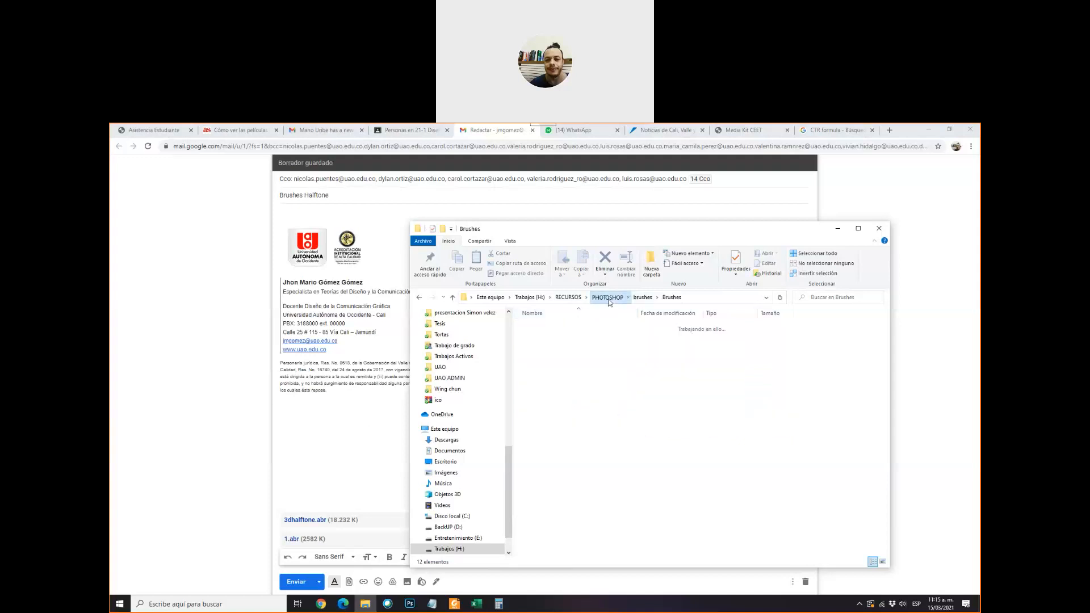
left_click(419, 297)
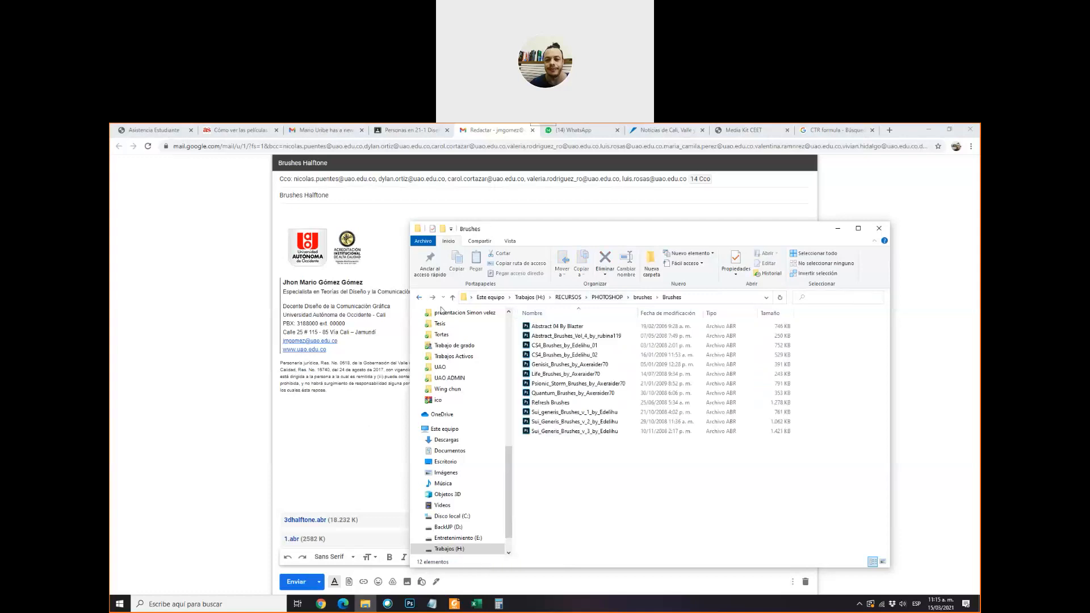
left_click(642, 297)
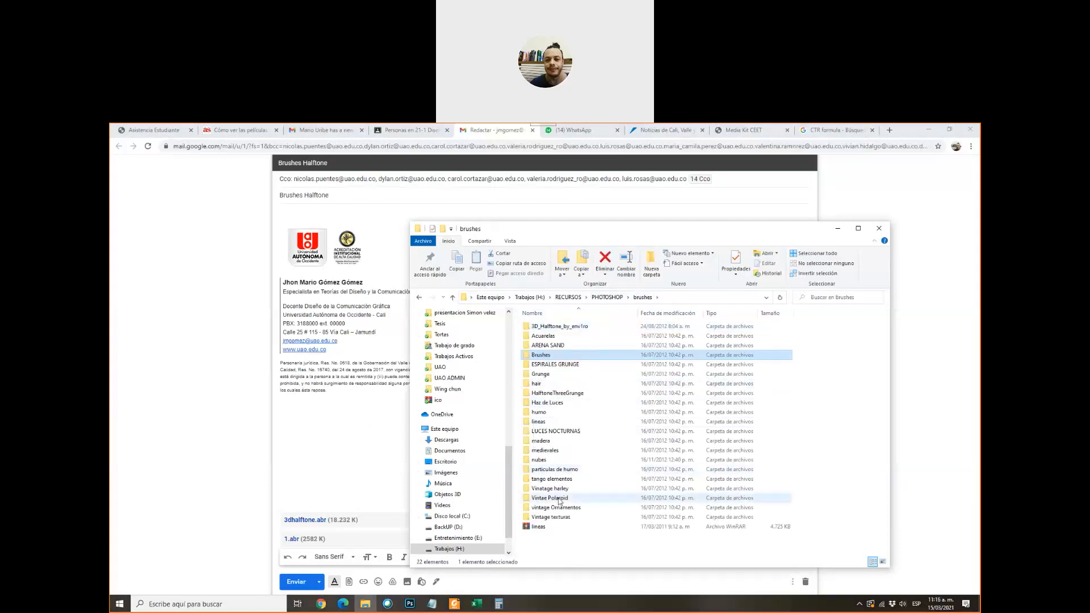
mouse_move(559, 523)
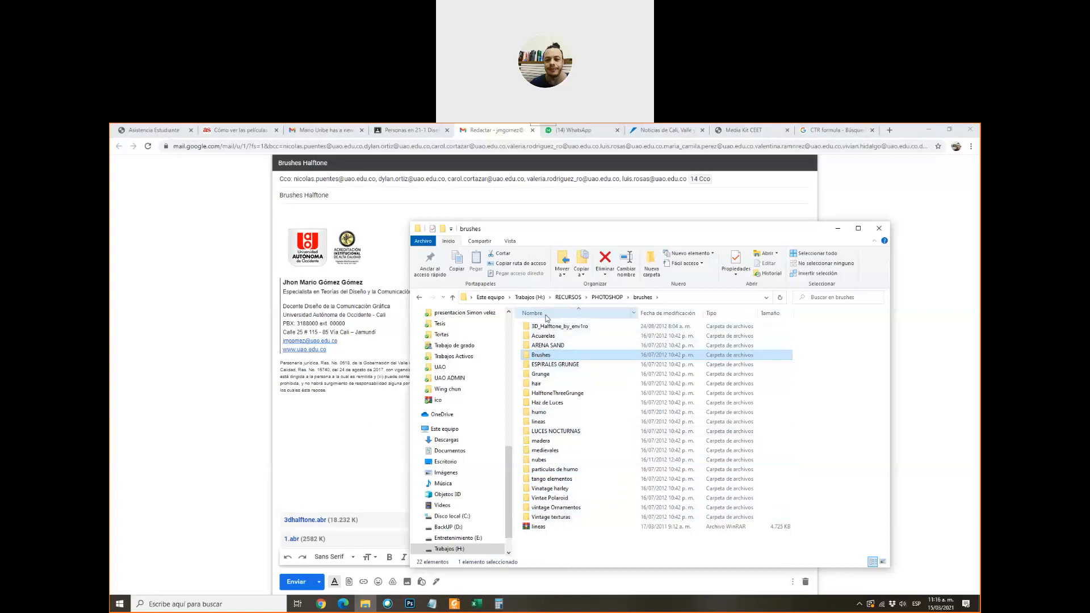
- Send the email with the two brush attachments and close its browser tab
left_click(393, 306)
left_click(302, 583)
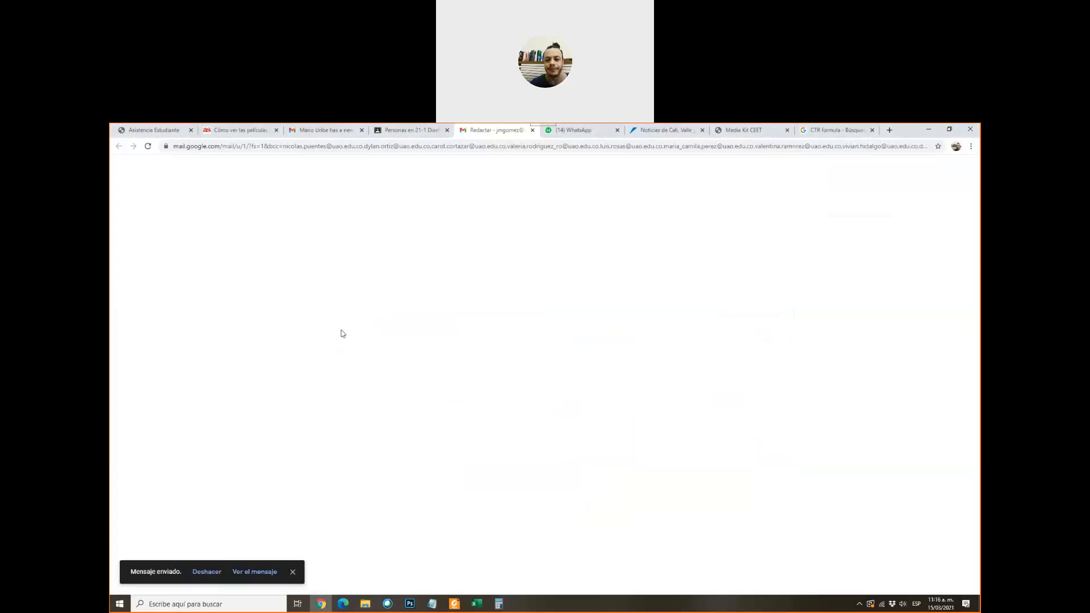
key("ctrl+w")
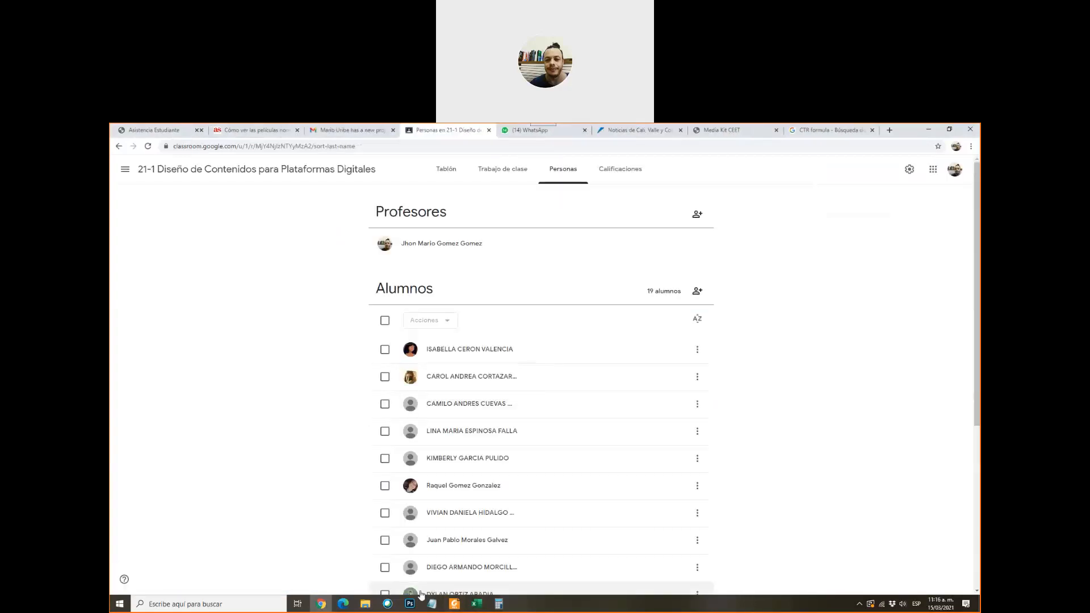
- Switch to Photoshop, activate the Brush tool and load brush file 1 from the HalftoneThreeGrunge folder
key("alt+Tab")
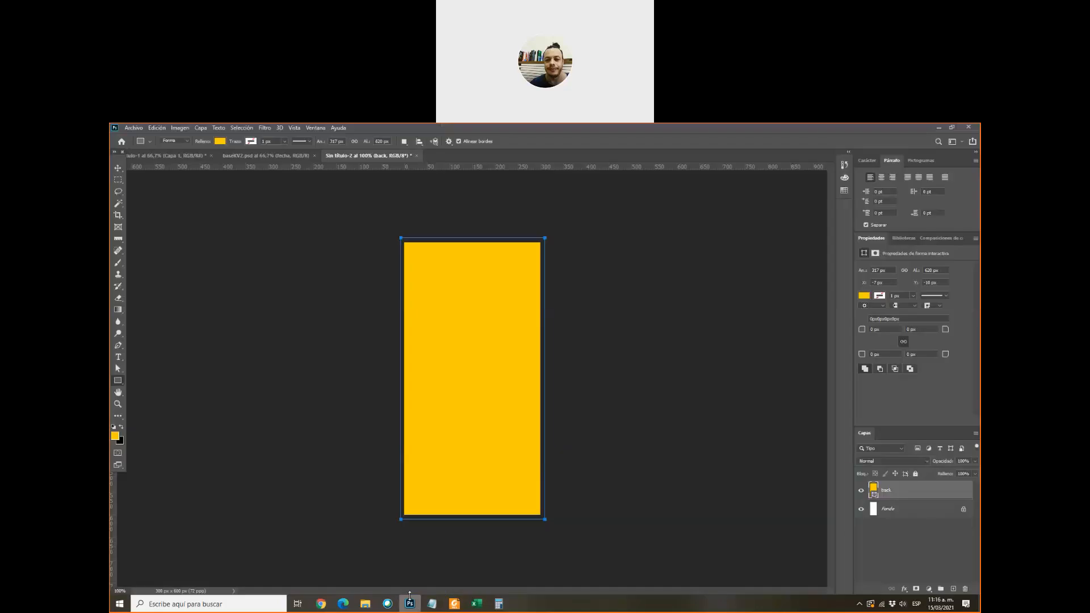
left_click(118, 263)
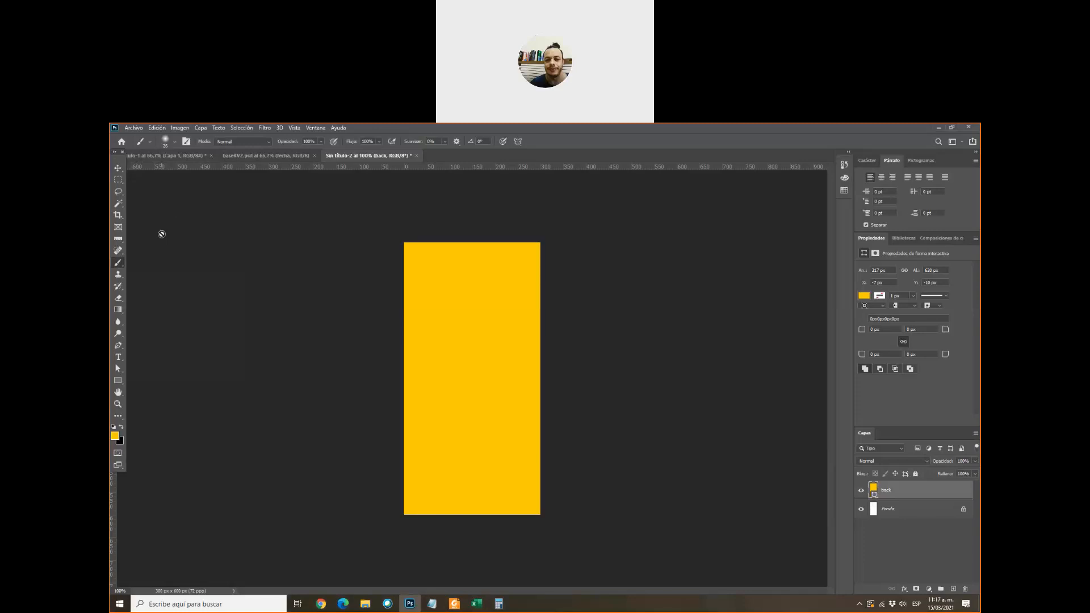
left_click(365, 604)
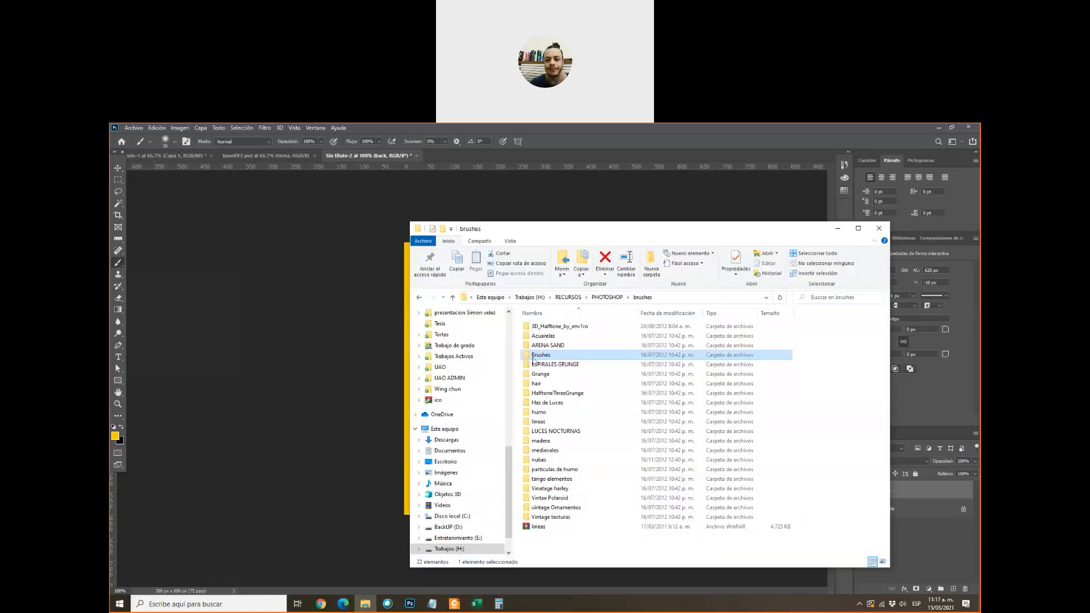
double_click(532, 393)
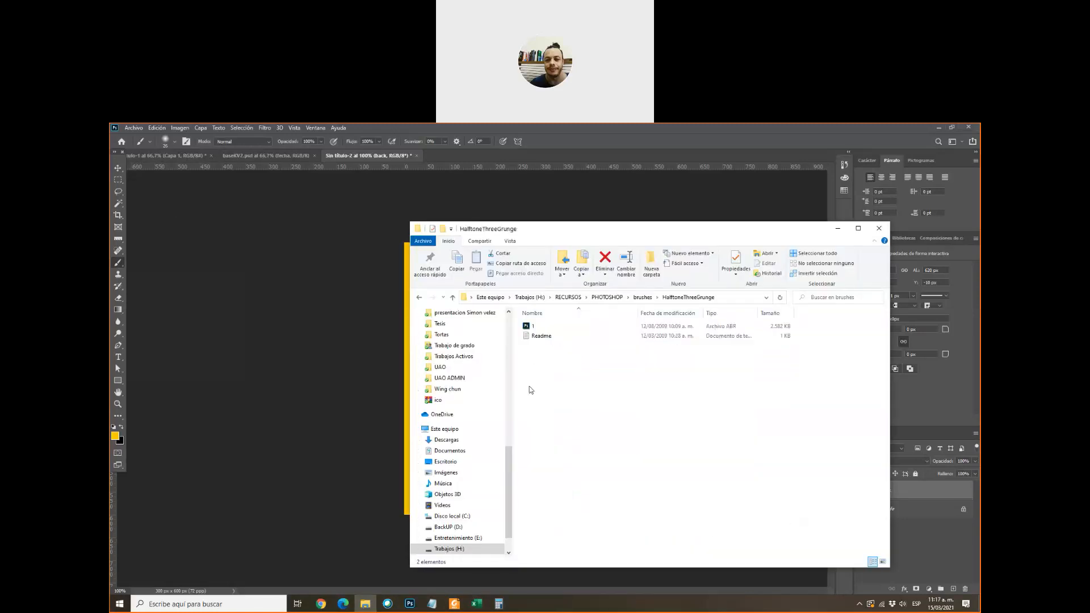
double_click(529, 327)
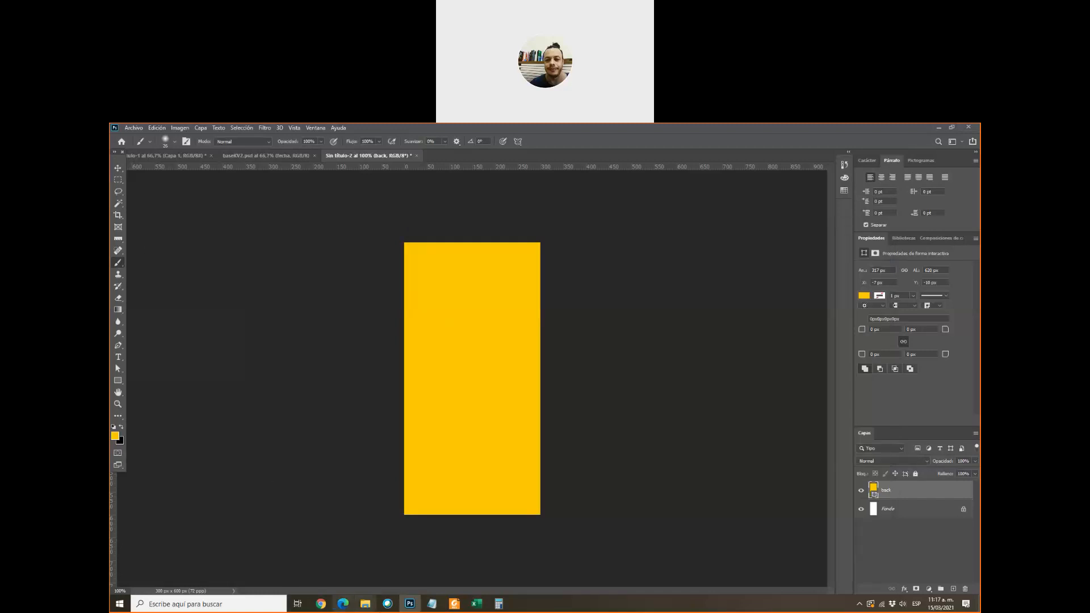
- Look through the brushes folder and its parent PHOTOSHOP resources folder, then return to the banner document
left_click(362, 605)
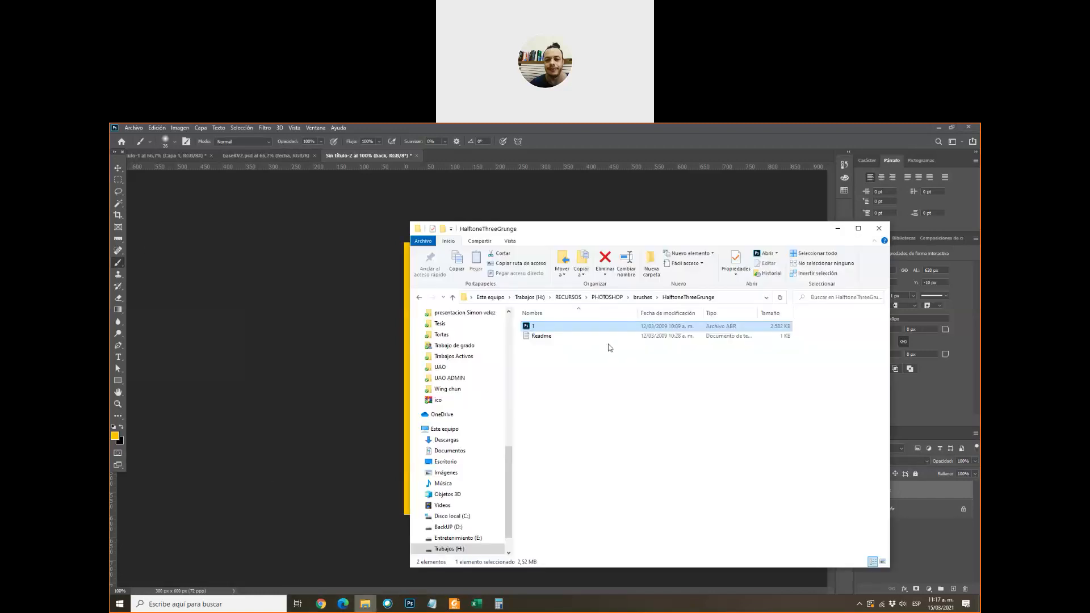
left_click(643, 297)
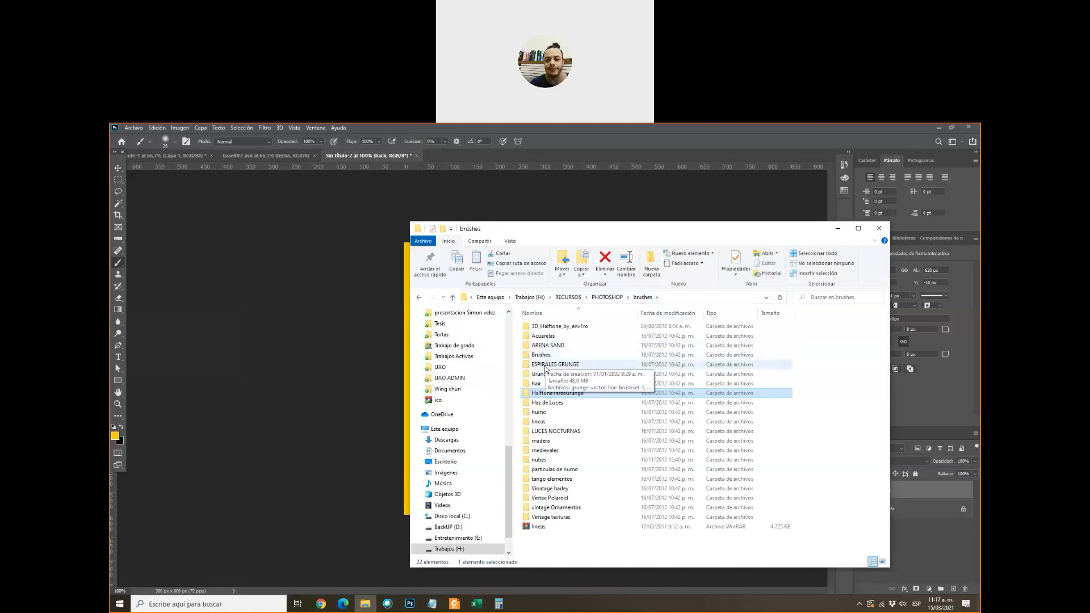
left_click(542, 356)
key("Up")
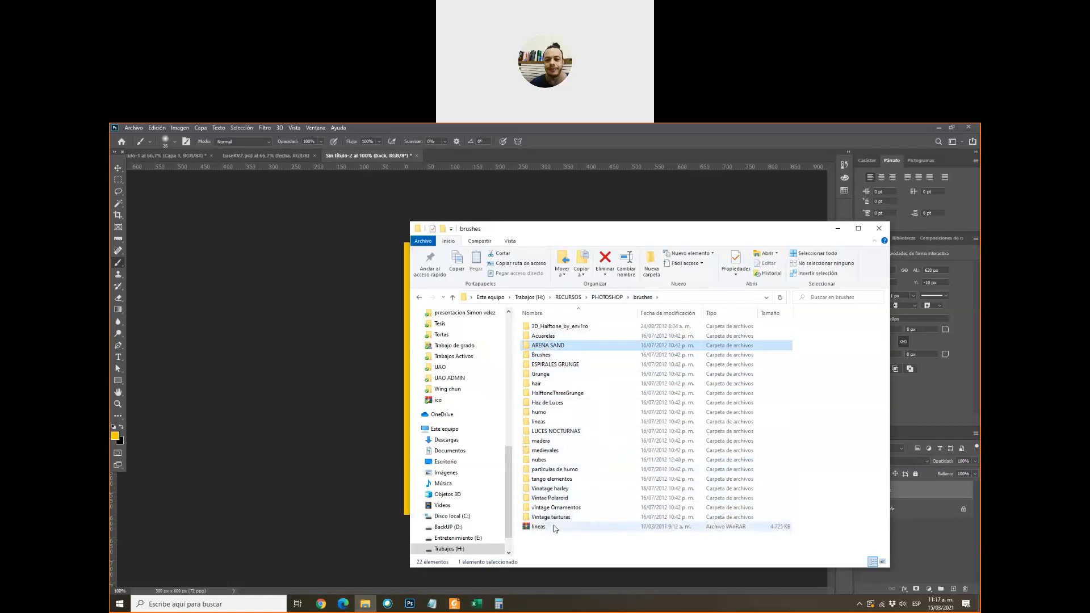
left_click(608, 297)
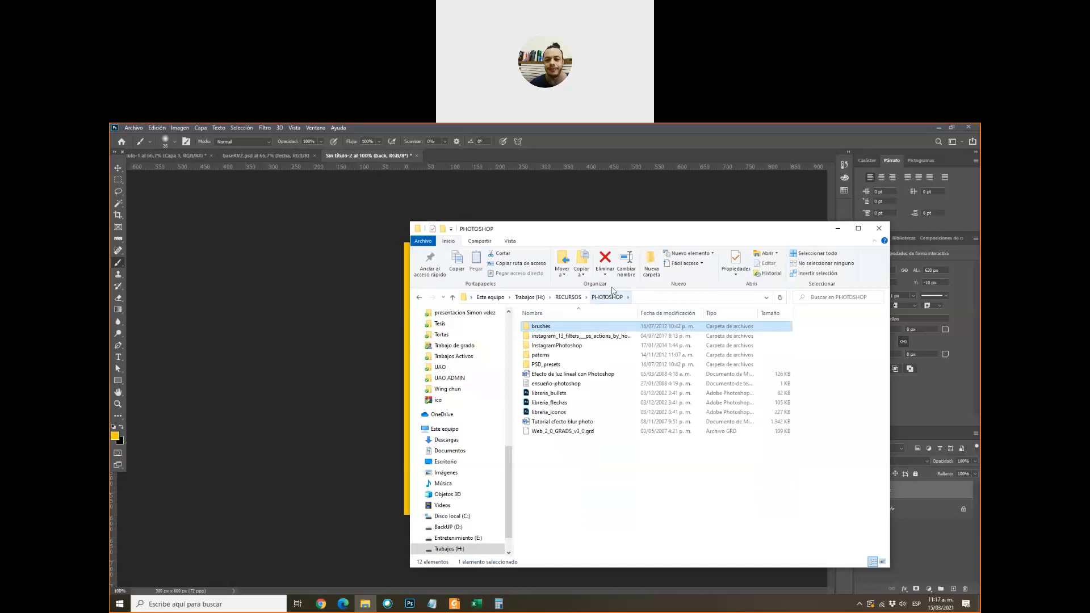
left_click(837, 228)
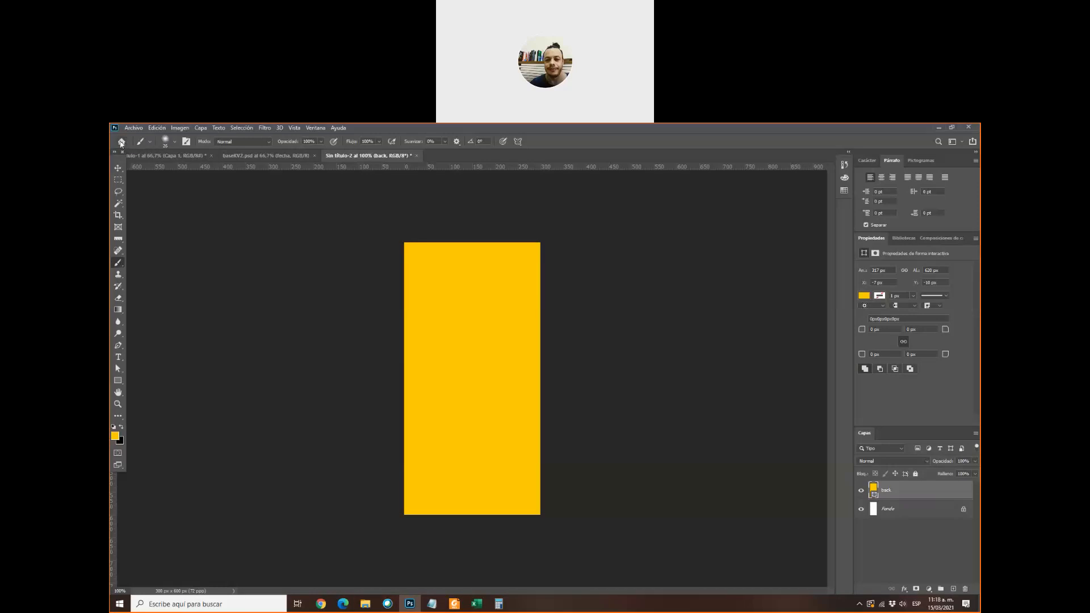
- Show the brush presets and collapse the Pinceles generales and Pinceles secos groups
left_click(173, 142)
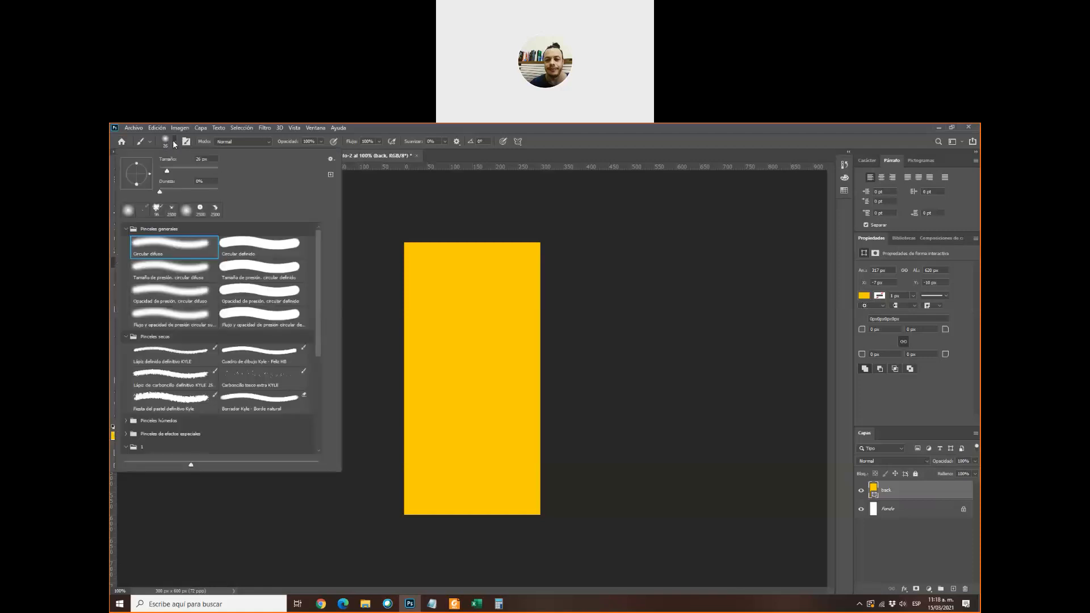
left_click(174, 141)
left_click(176, 145)
left_click(175, 143)
left_click(174, 143)
left_click(175, 142)
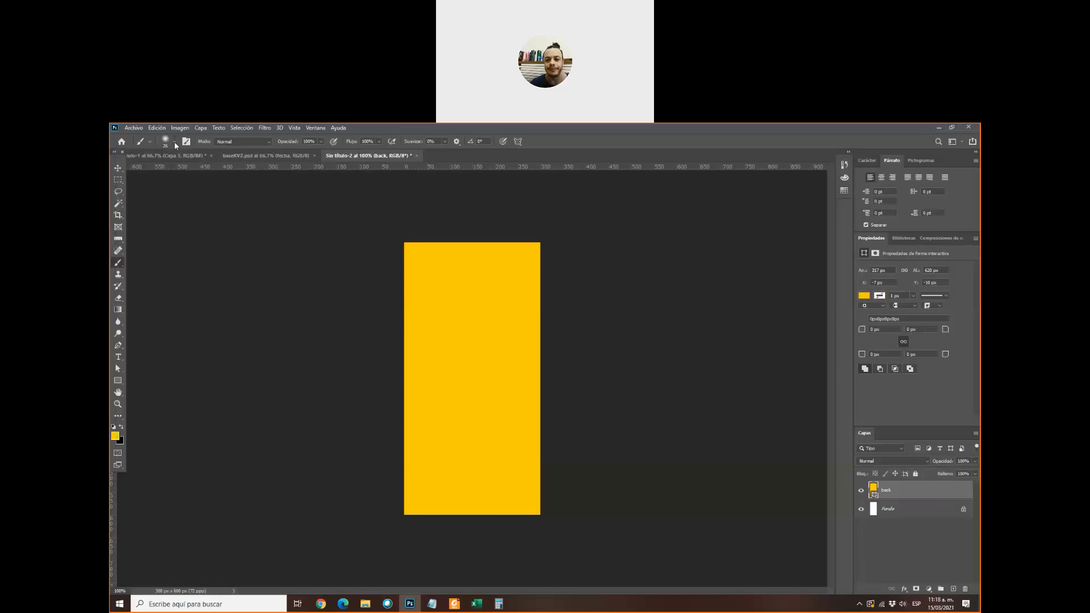
left_click(174, 143)
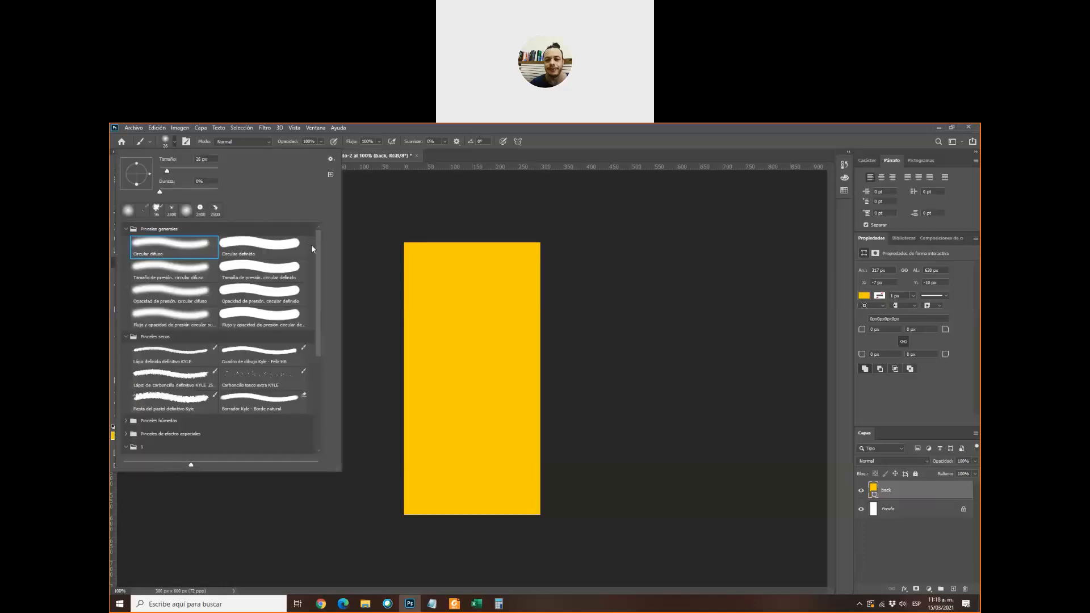
left_click(126, 228)
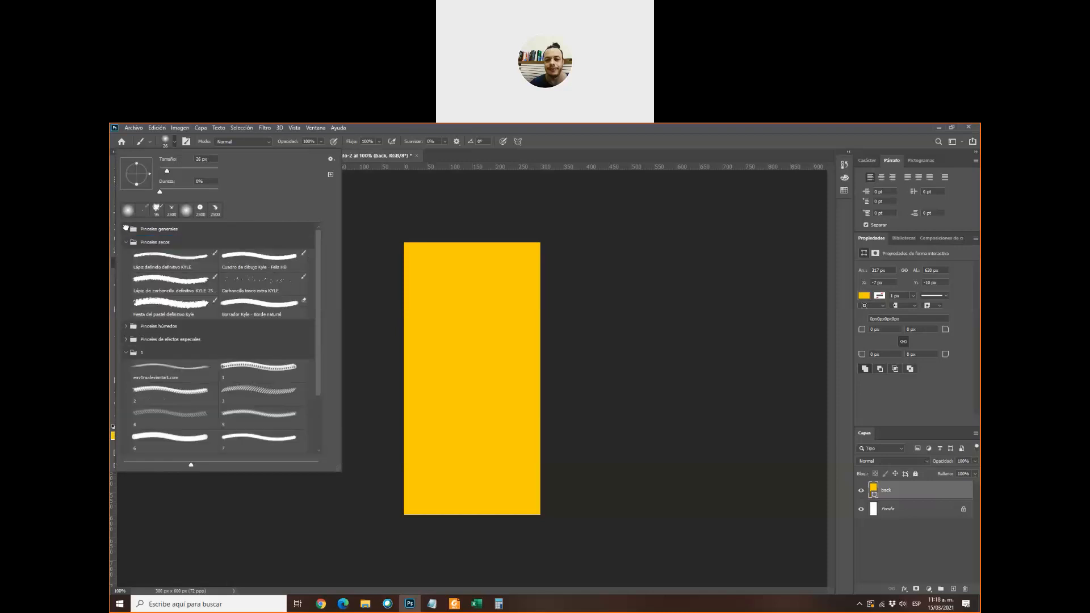
left_click(126, 242)
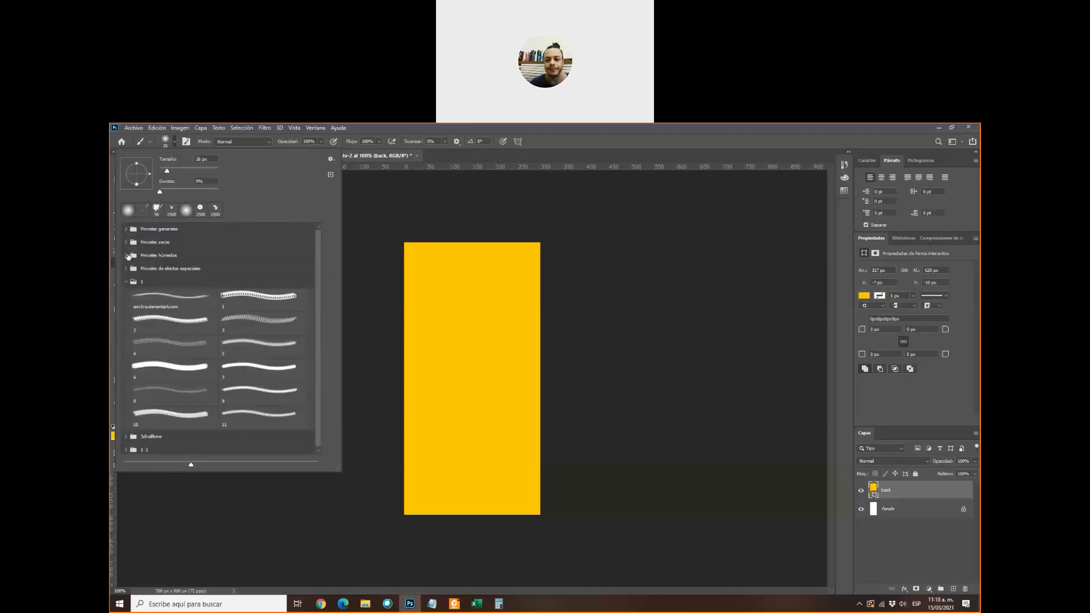
- Expand the 3dhalftone brush group and choose its brush 10
scroll(312, 406, "down", 1)
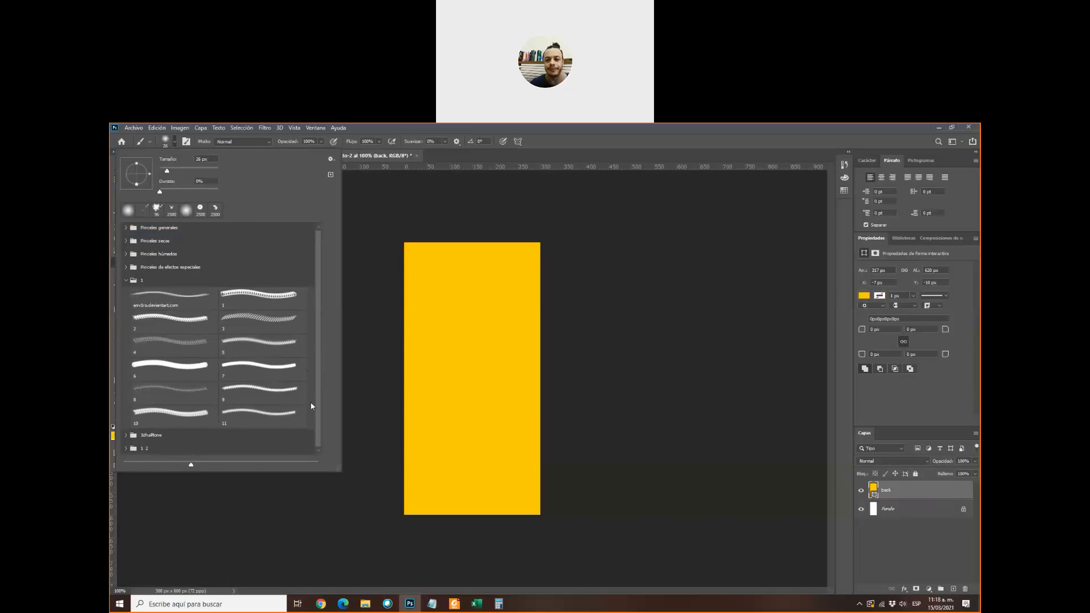
left_click(126, 435)
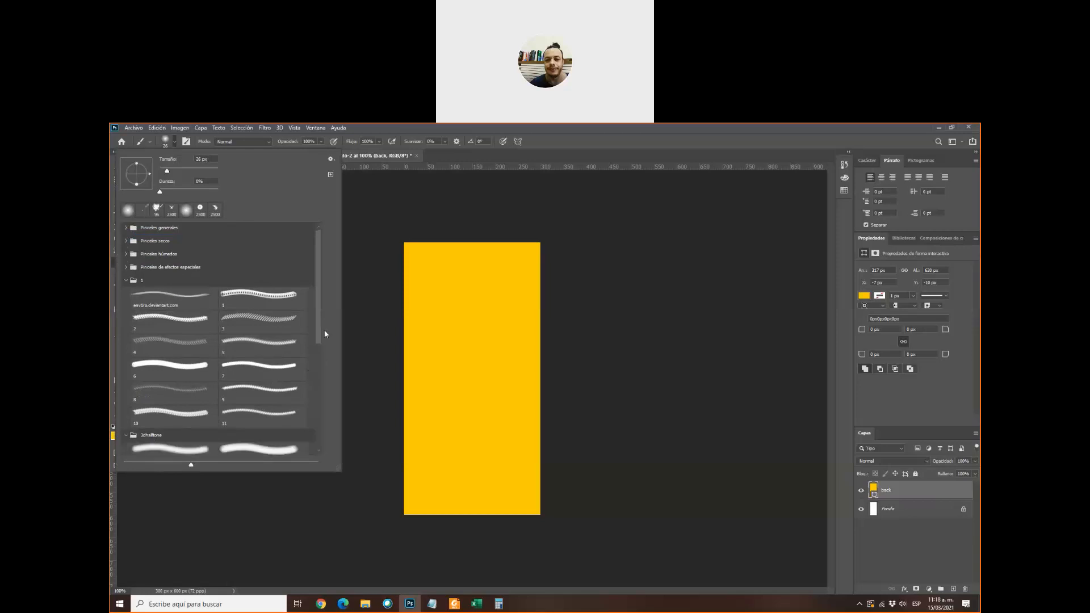
scroll(312, 417, "down", 5)
left_click(261, 368)
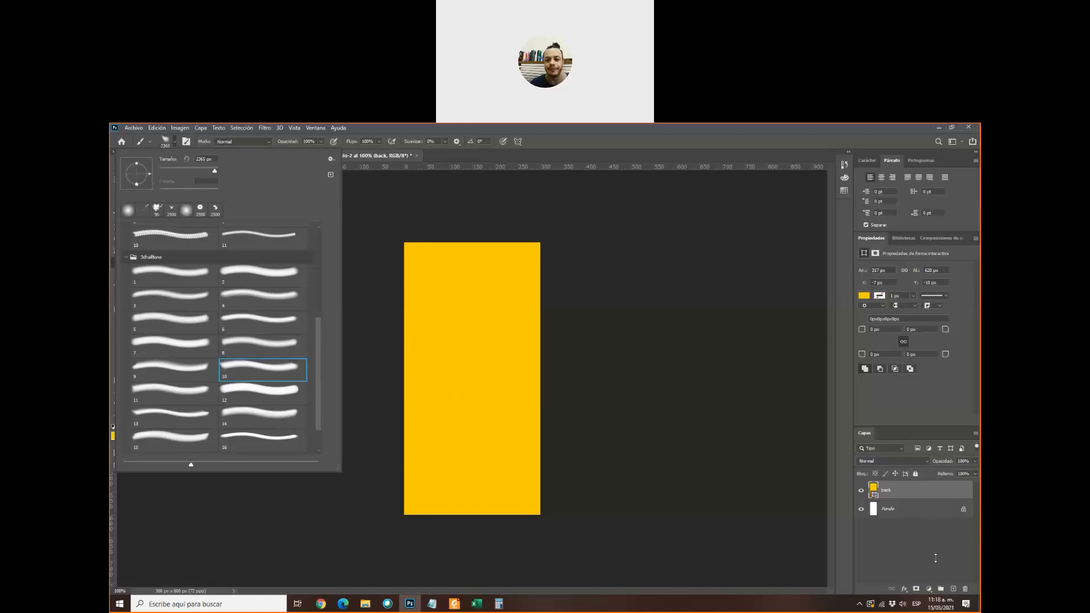
- Add a new layer above the back layer and set the foreground colour to white
left_click(954, 589)
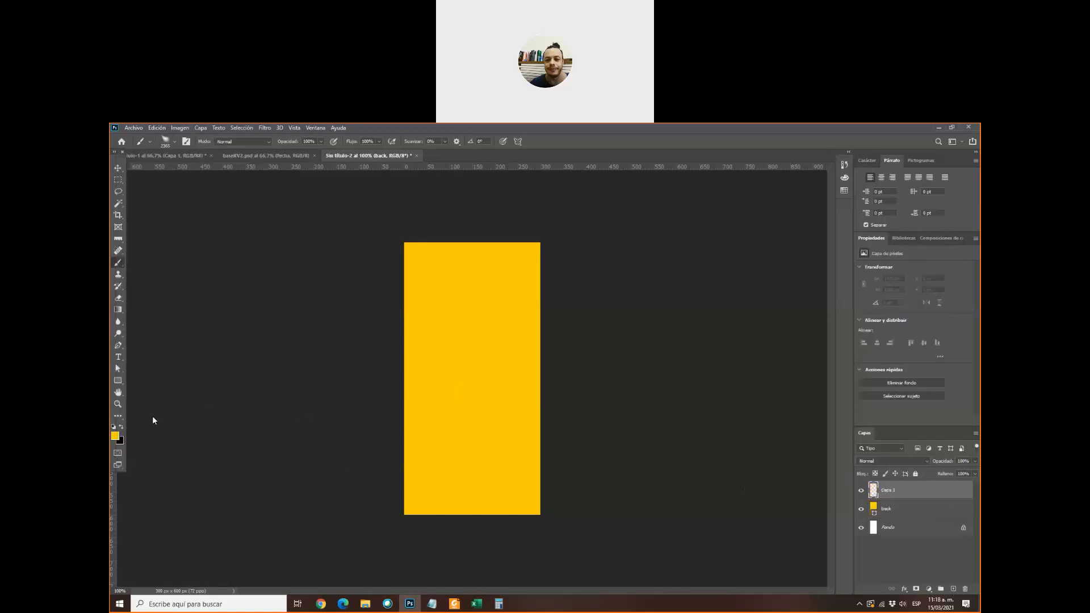
left_click(115, 435)
left_click(532, 234)
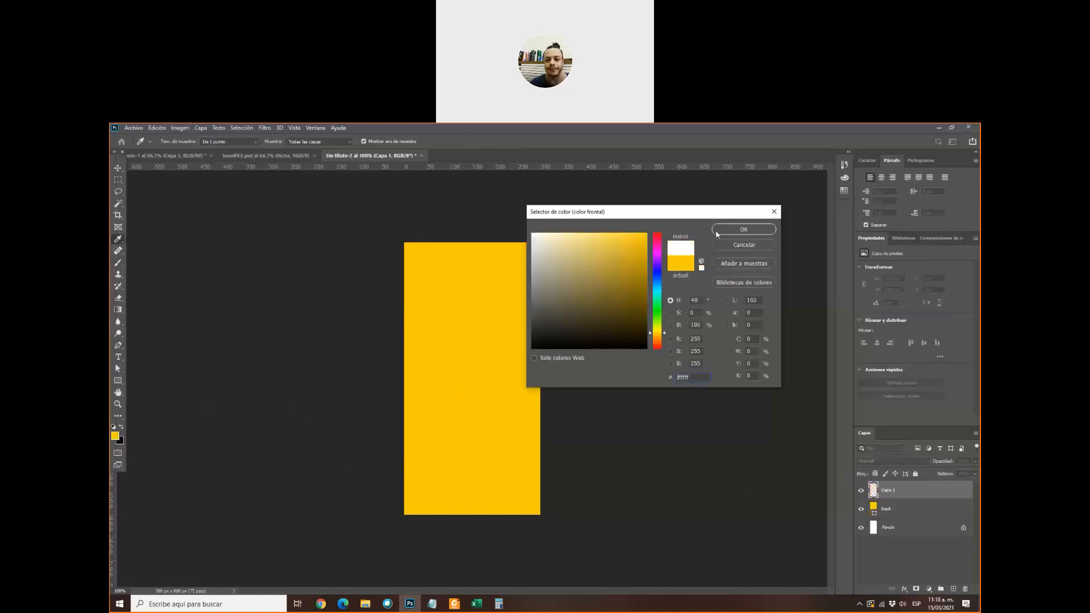
key("Return")
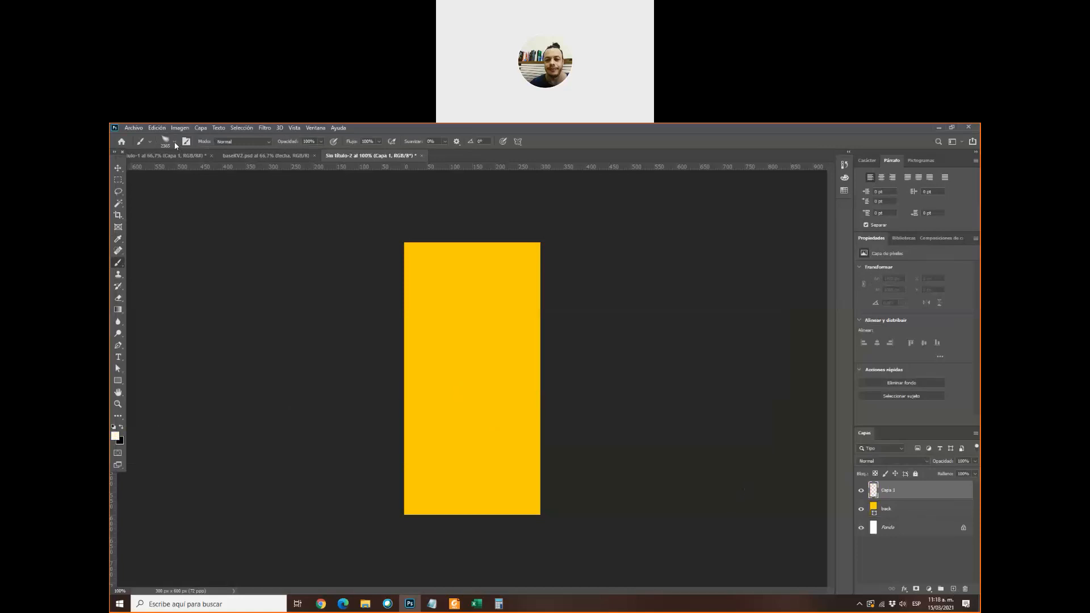
- Reduce brush 10 to 372 px, try 3dhalftone brushes 5 and 4, and switch to brush 2
left_click(176, 141)
left_click_drag(210, 172, 205, 171)
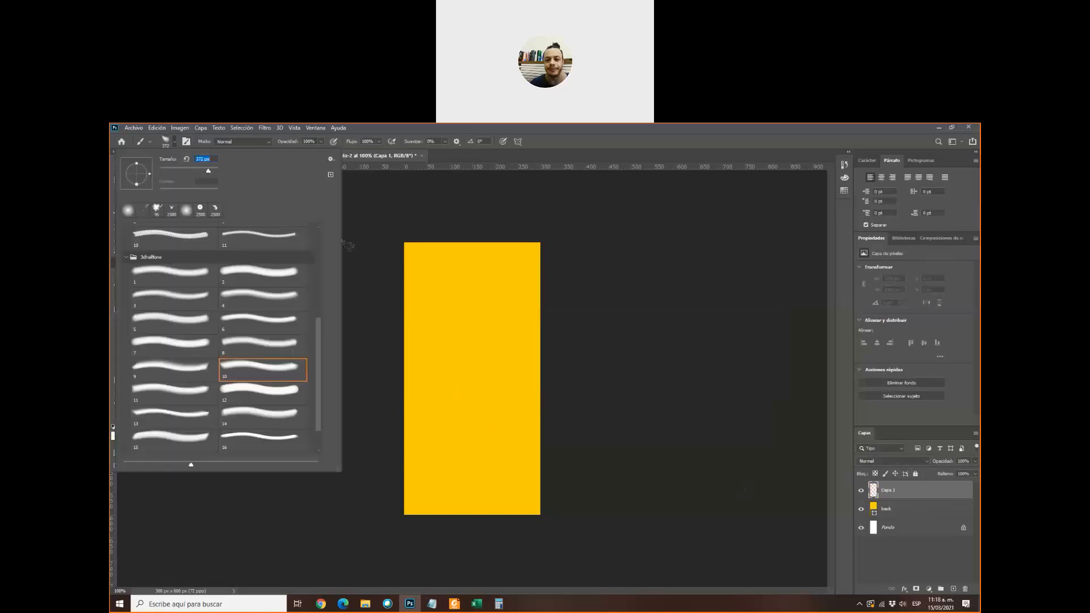
left_click(176, 317)
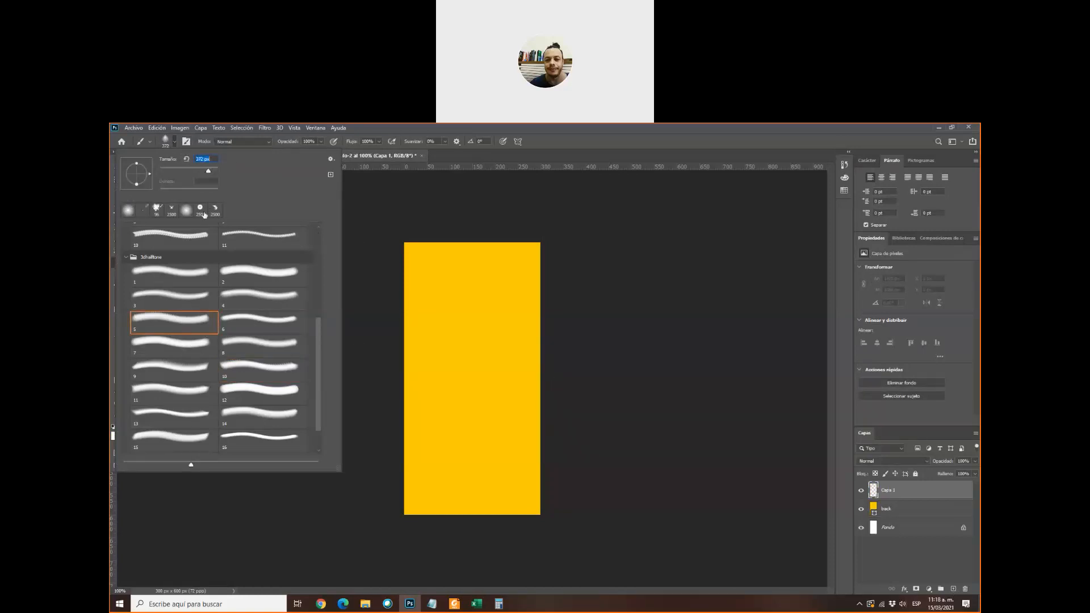
left_click(251, 294)
left_click(263, 274)
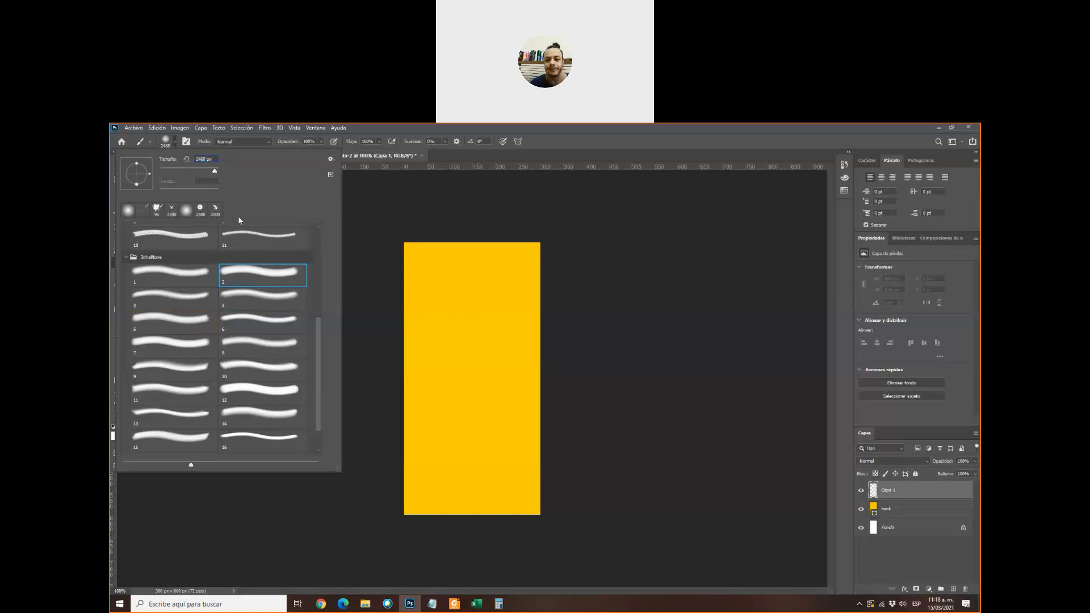
- Set brush 2's size to 900 px, try a white halftone stamp on the new layer and undo it
left_click_drag(215, 172, 210, 171)
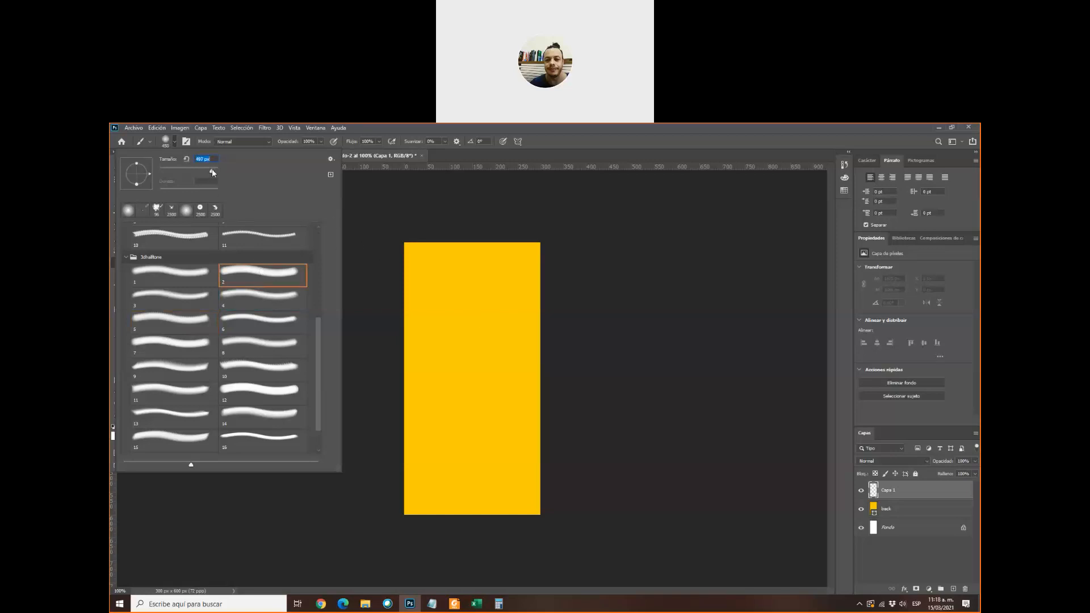
left_click_drag(212, 173, 214, 175)
type("9")
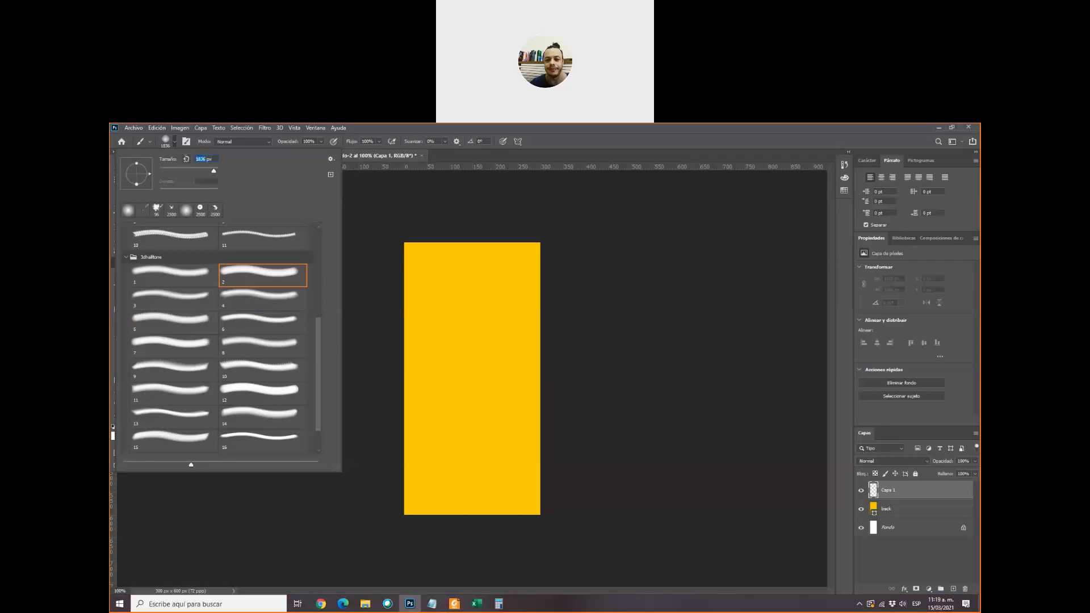
key("Return")
type("900")
key("Return")
key("Return")
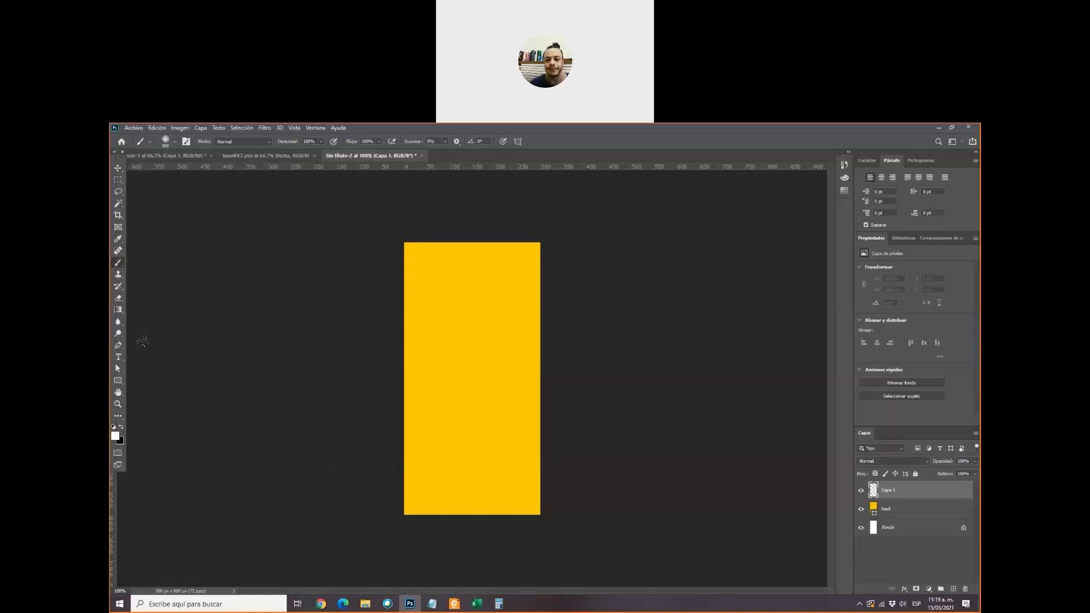
left_click(616, 306)
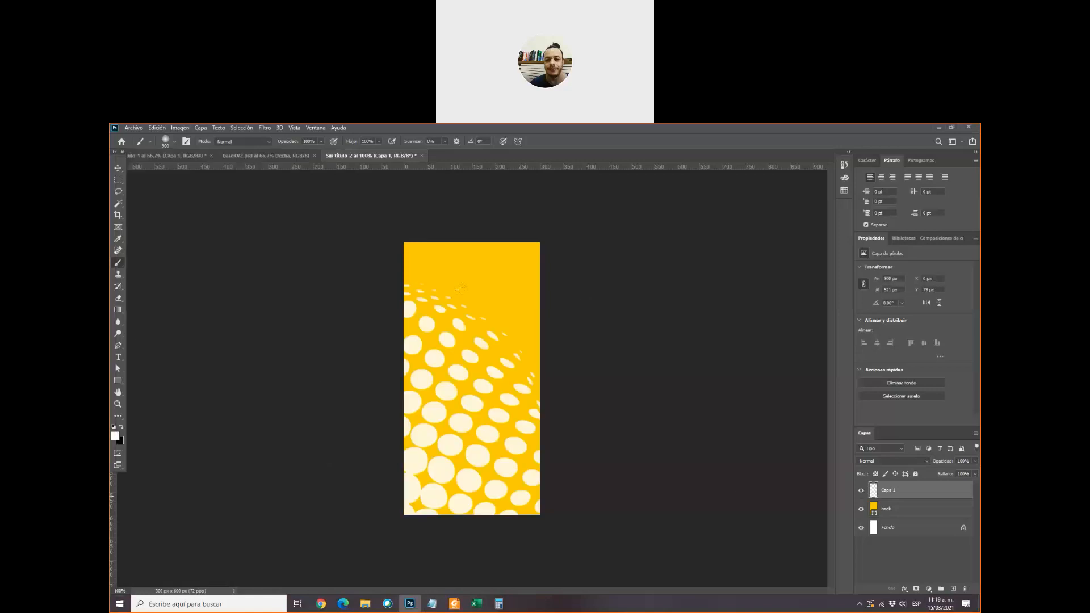
key("ctrl+z")
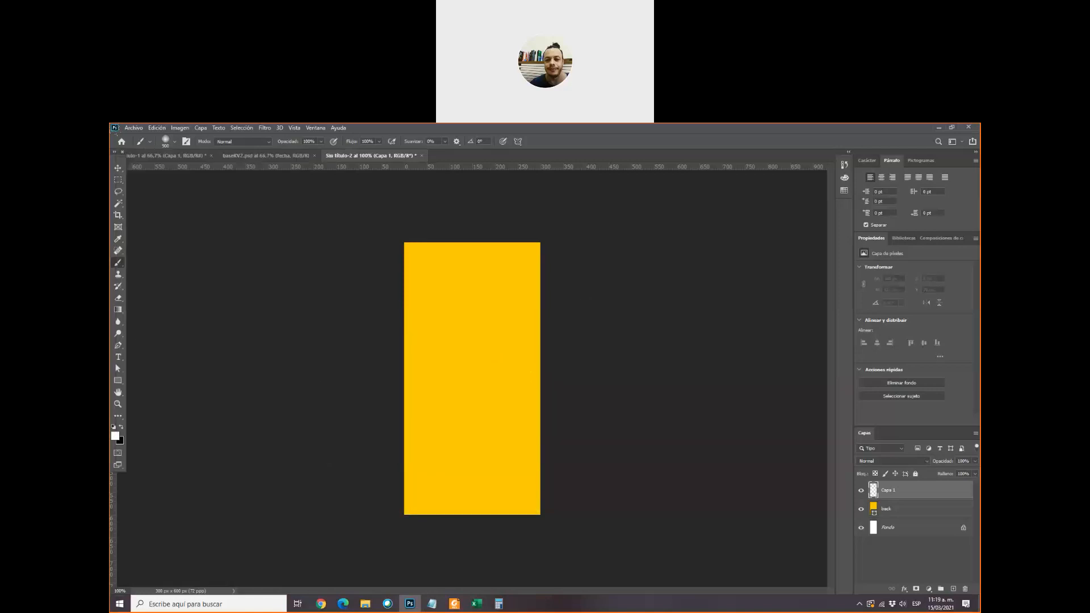
- Choose 3dhalftone brush 3 and reduce its size to about 480 px
left_click(172, 141)
left_click(177, 302)
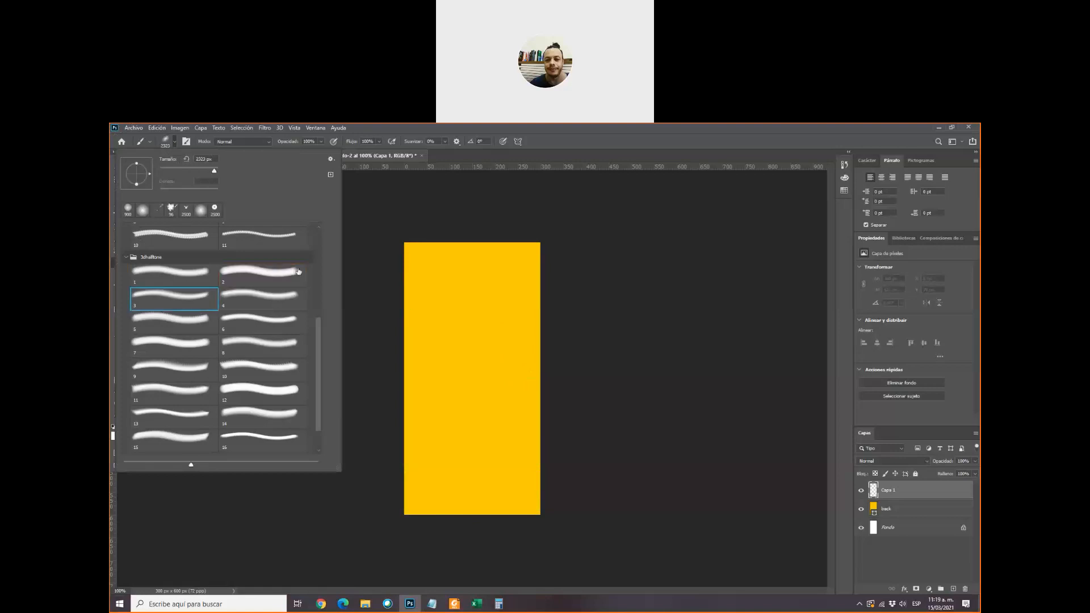
key("Tab")
type("481")
key("Return")
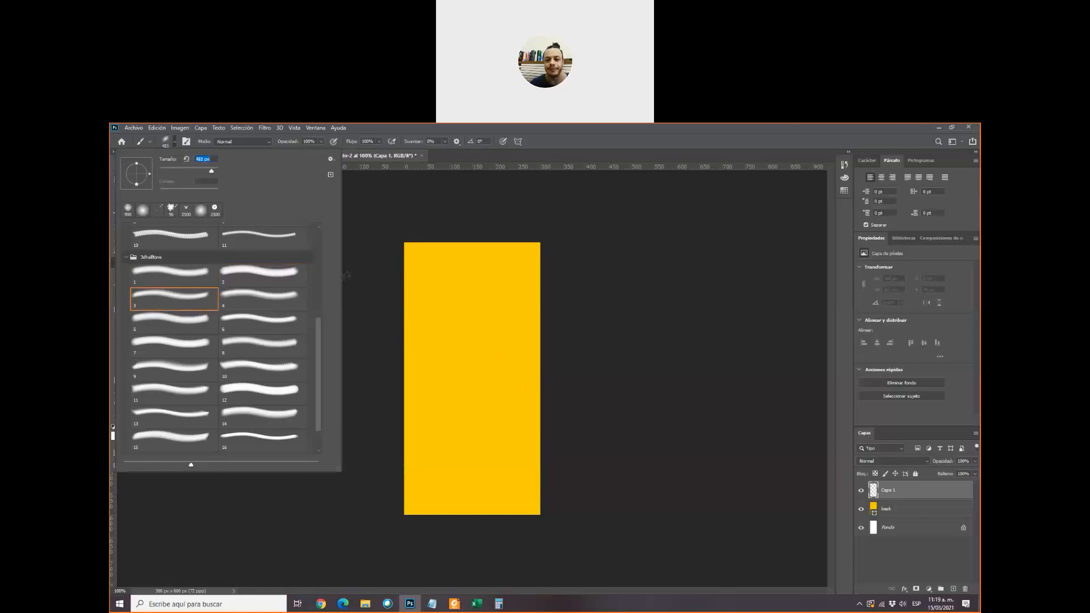
- Try 3dhalftone brush 5 at about 1484 px and brush 8 at about 513 px
left_click(174, 319)
left_click_drag(215, 171, 215, 174)
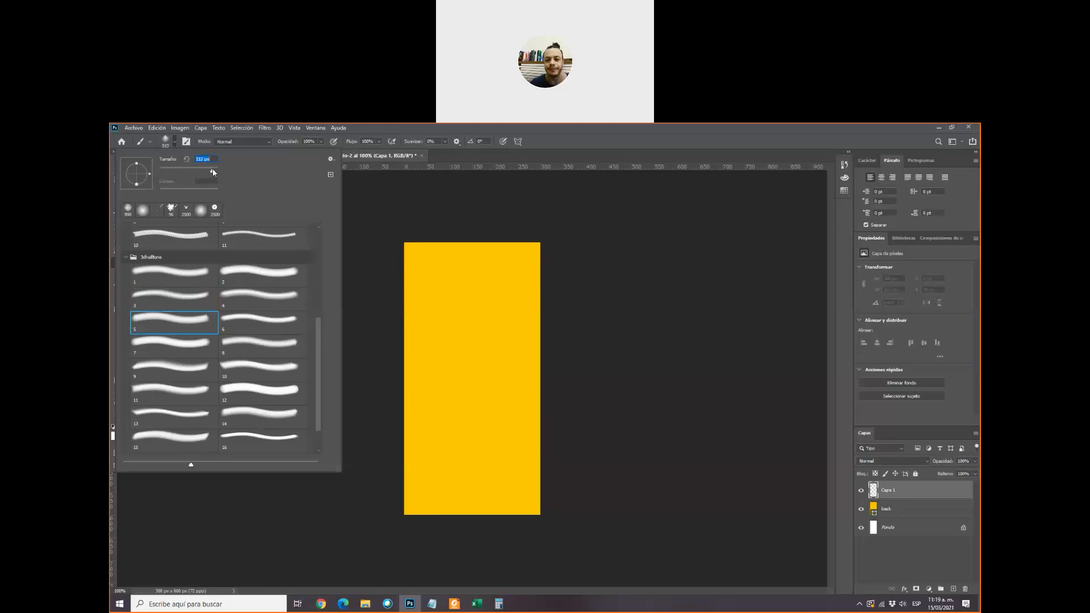
left_click_drag(212, 168, 213, 169)
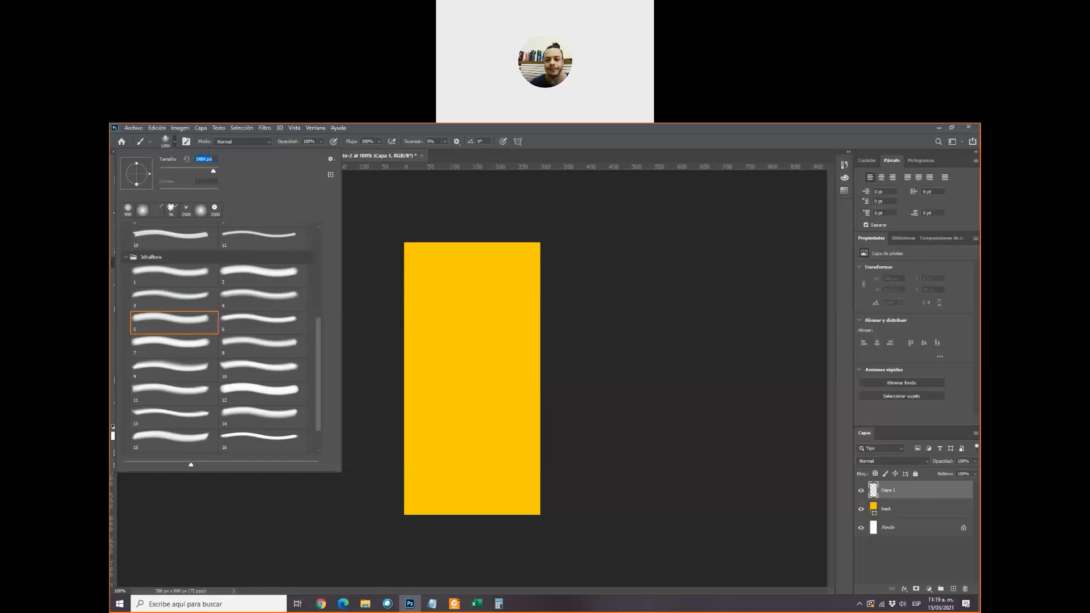
left_click(258, 354)
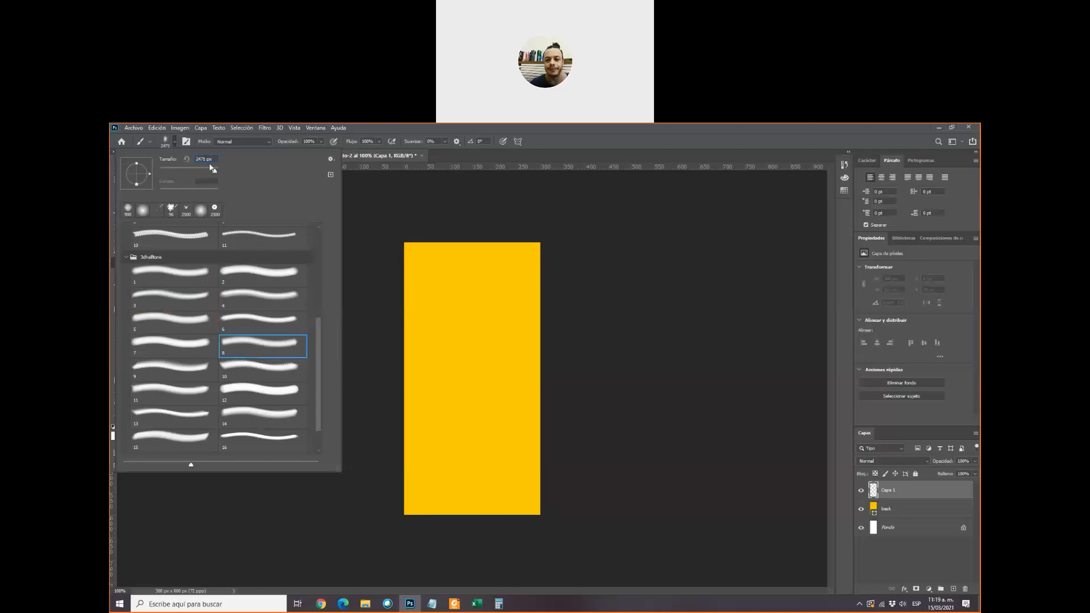
left_click_drag(214, 172, 212, 170)
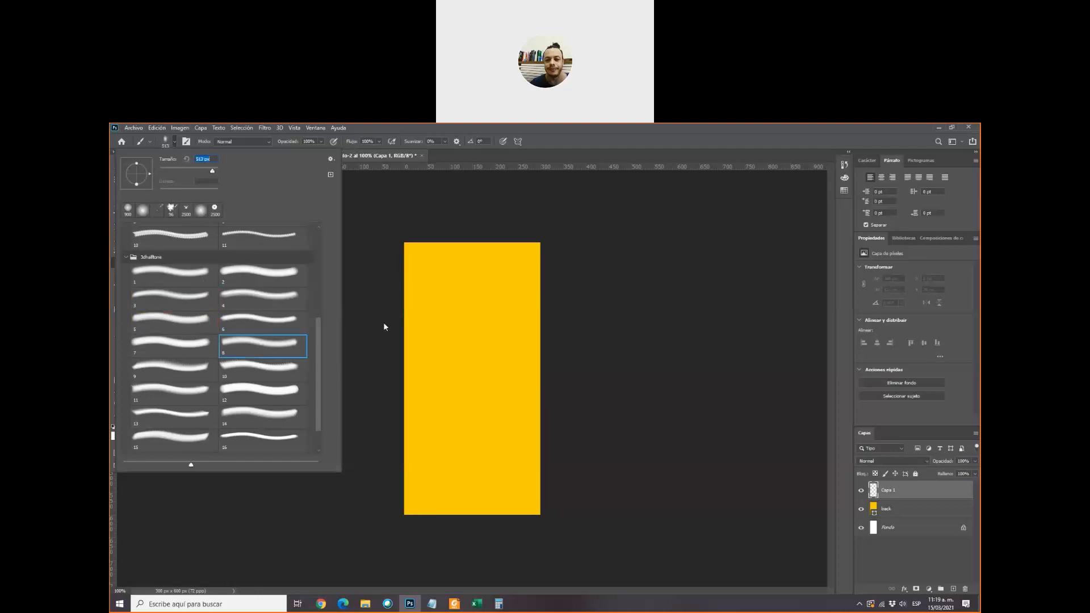
- Choose 3dhalftone brush 10 again and enlarge it to cover more than the banner's width
left_click(241, 367)
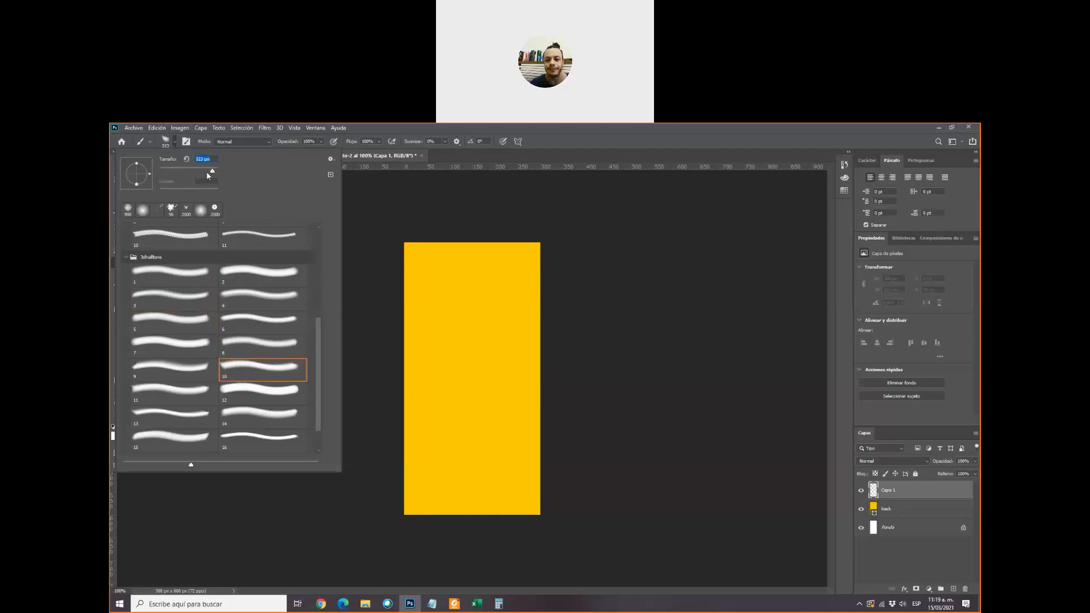
left_click_drag(212, 171, 214, 171)
- Try white halftone stamps with brush 10 over the lower part of the banner, undoing each one
left_click(471, 431)
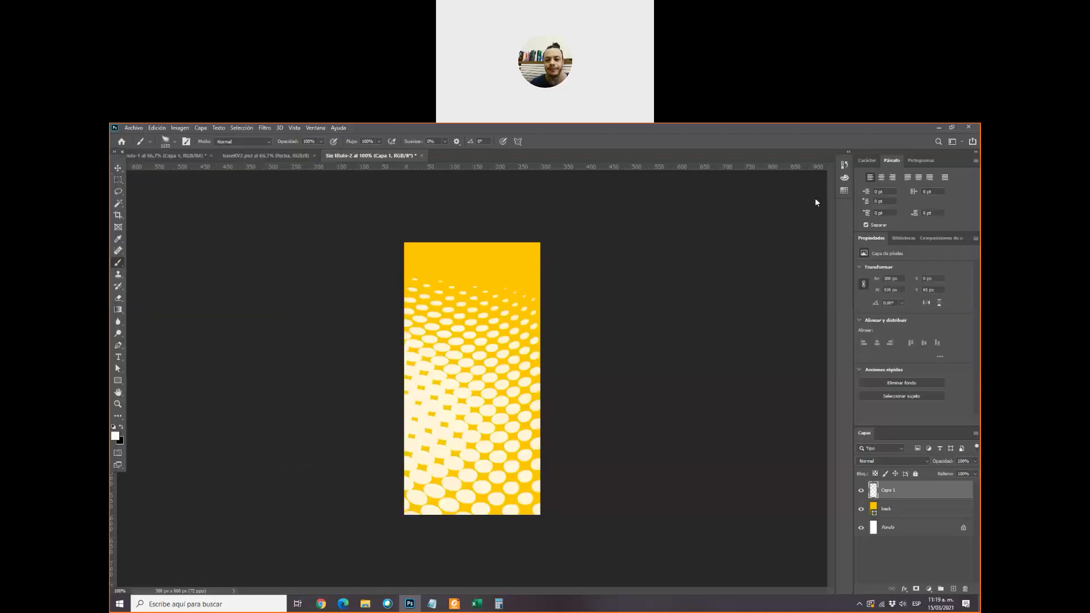
key("ctrl+z")
key("ctrl+minus")
key("ctrl+minus")
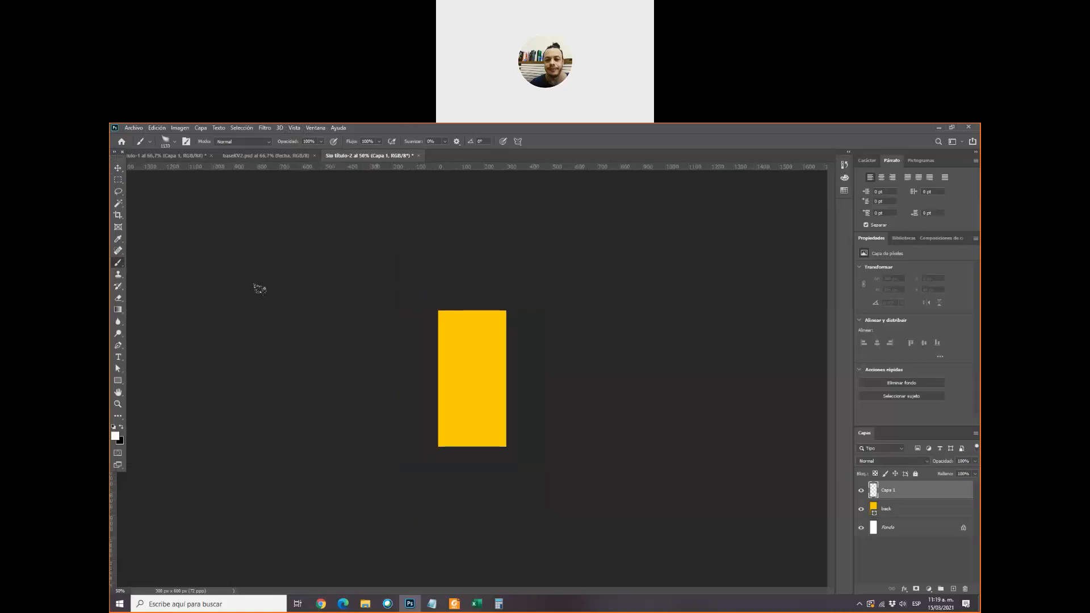
key("ctrl+shift+z")
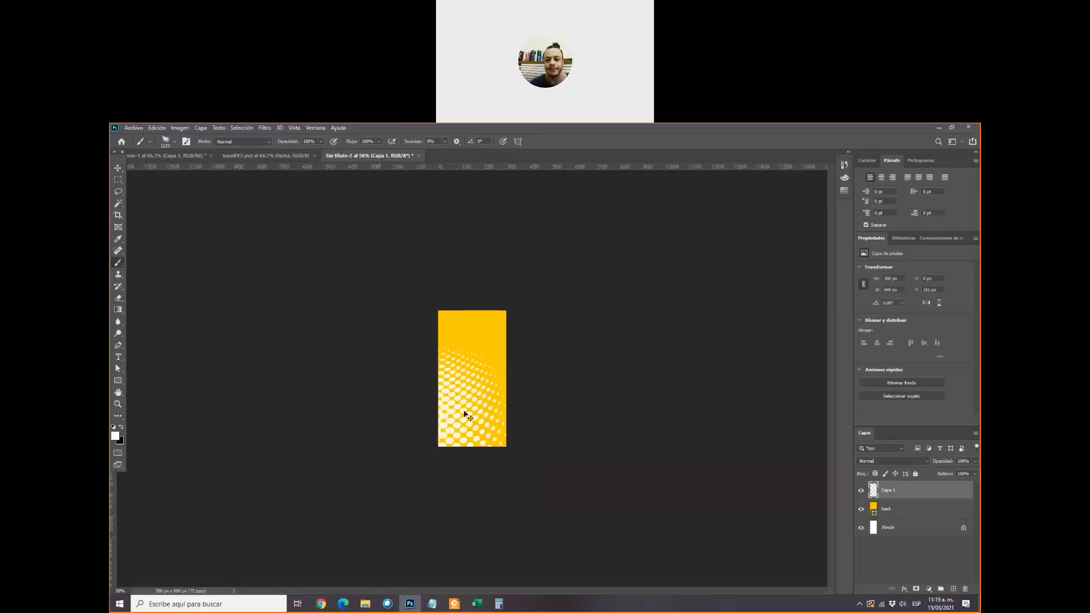
key("ctrl+z")
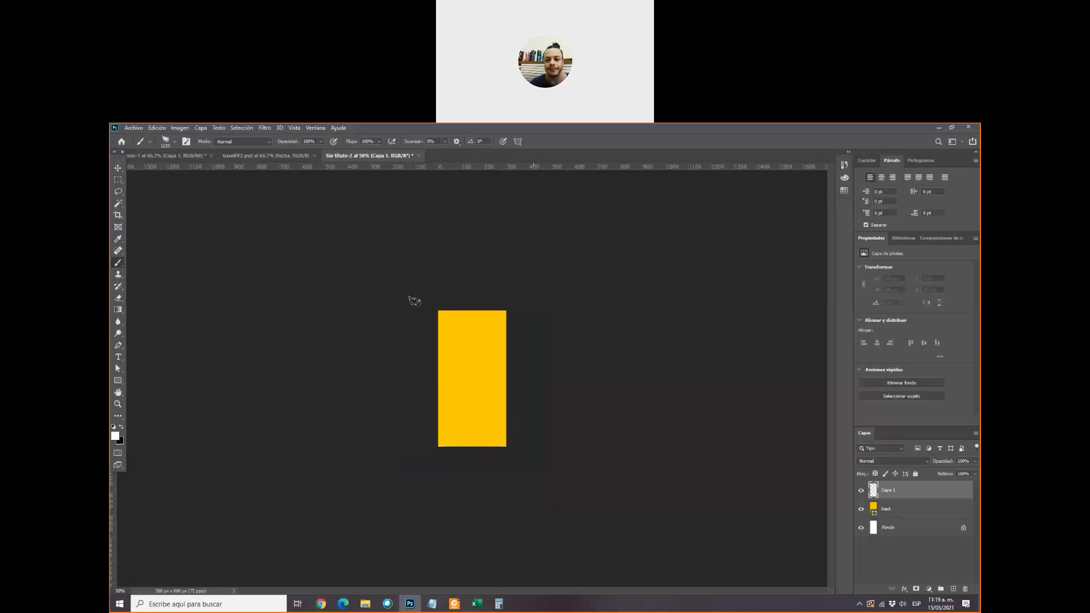
- Test further white halftone placements with brush 10 across most of the banner, undoing each attempt
key("ctrl+shift+z")
key("ctrl+z")
key("ctrl+shift+z")
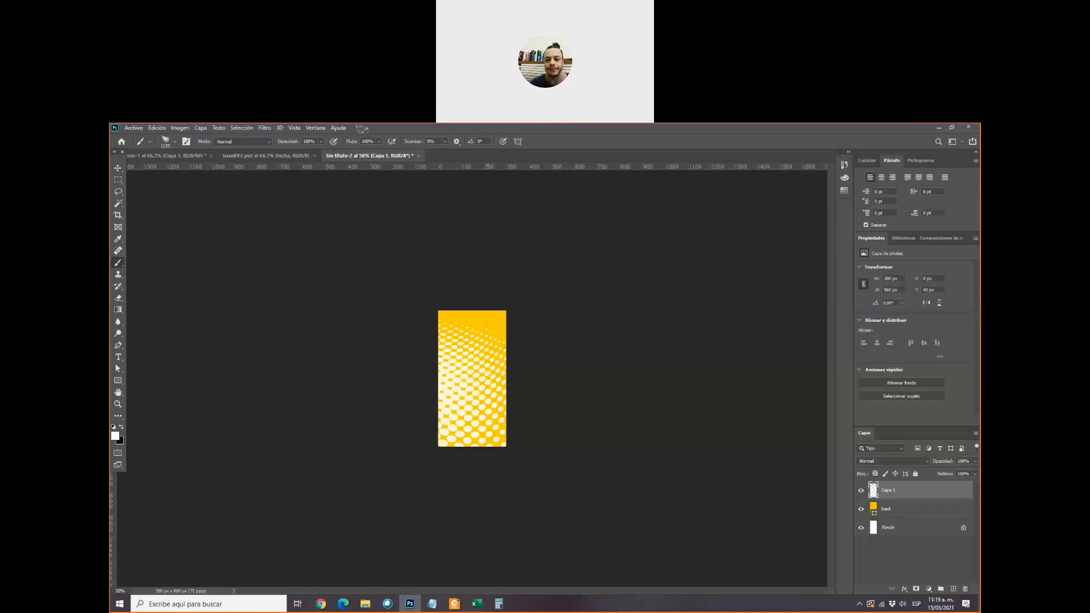
key("ctrl+z")
key("ctrl+shift+z")
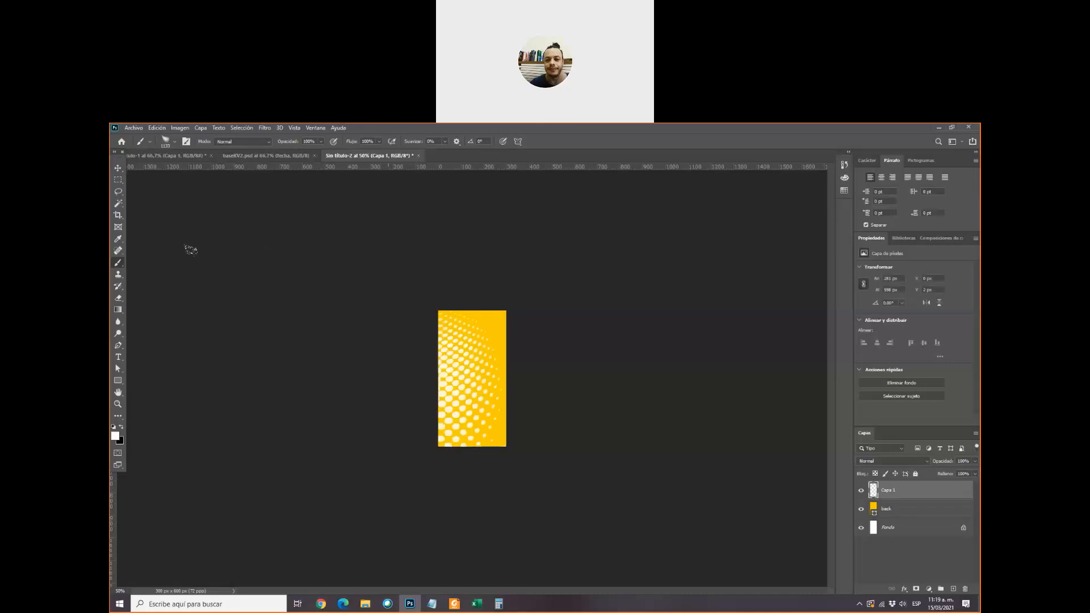
key("ctrl+z")
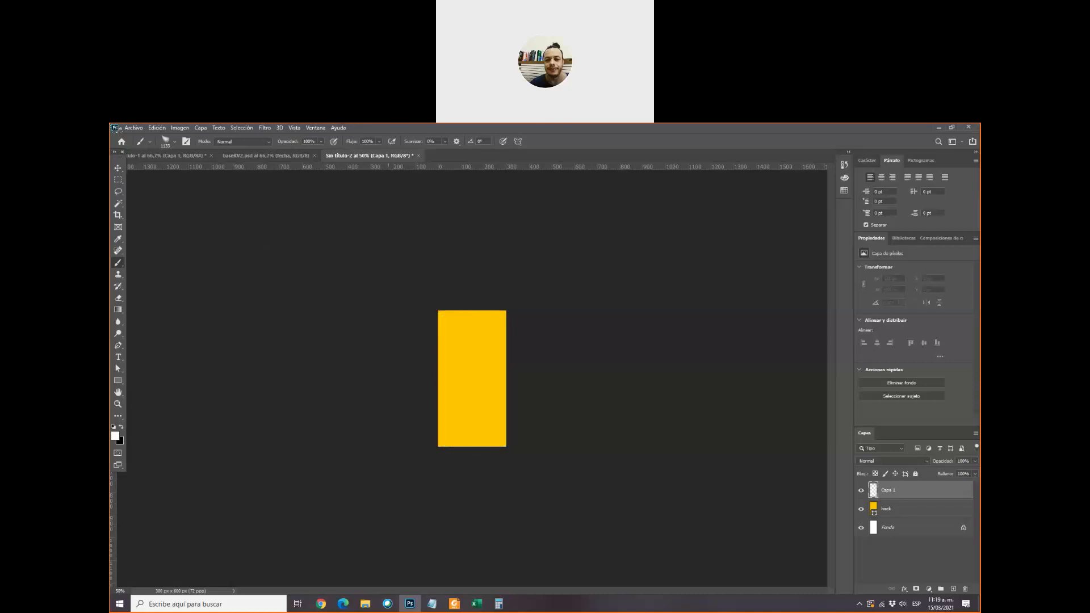
- Look through the other 3dhalftone brushes, including 12, 16, 7, 5, 3 and 4
left_click(176, 140)
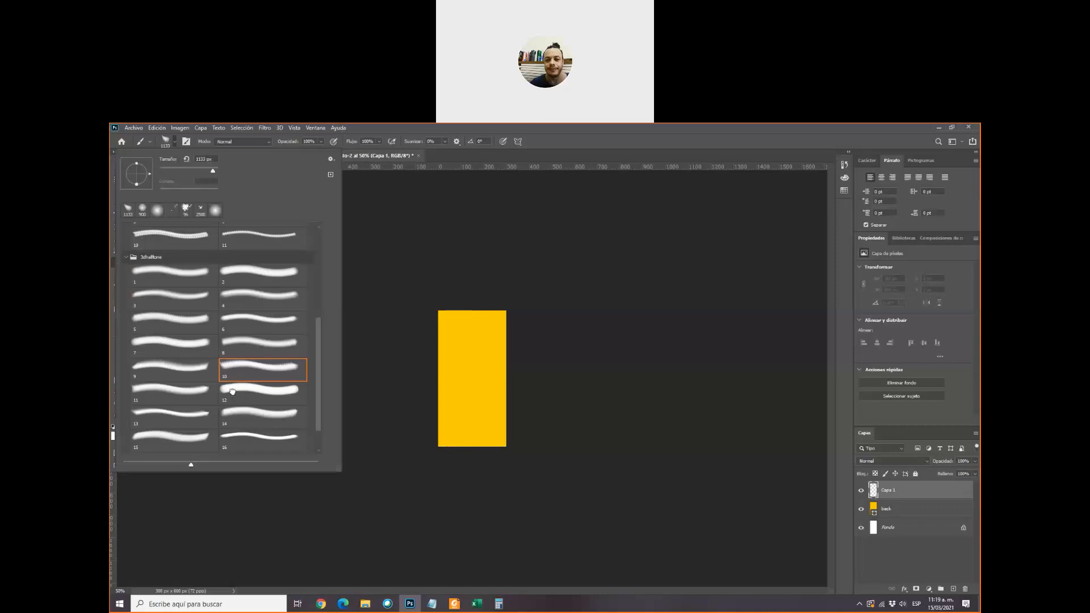
left_click(260, 391)
left_click(241, 412)
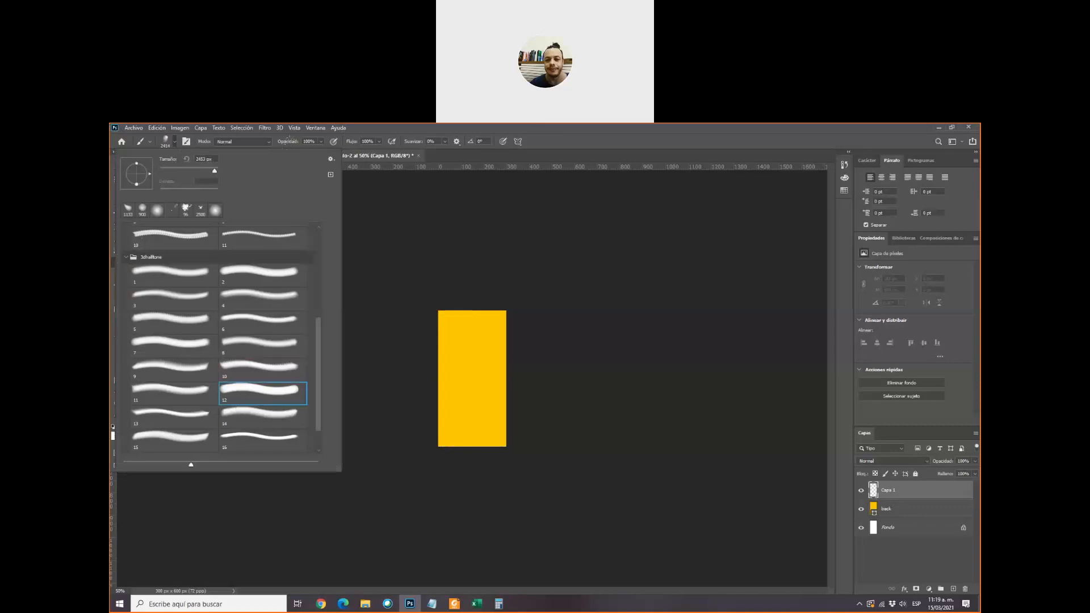
left_click(171, 437)
scroll(317, 425, "down", 1)
left_click(183, 424)
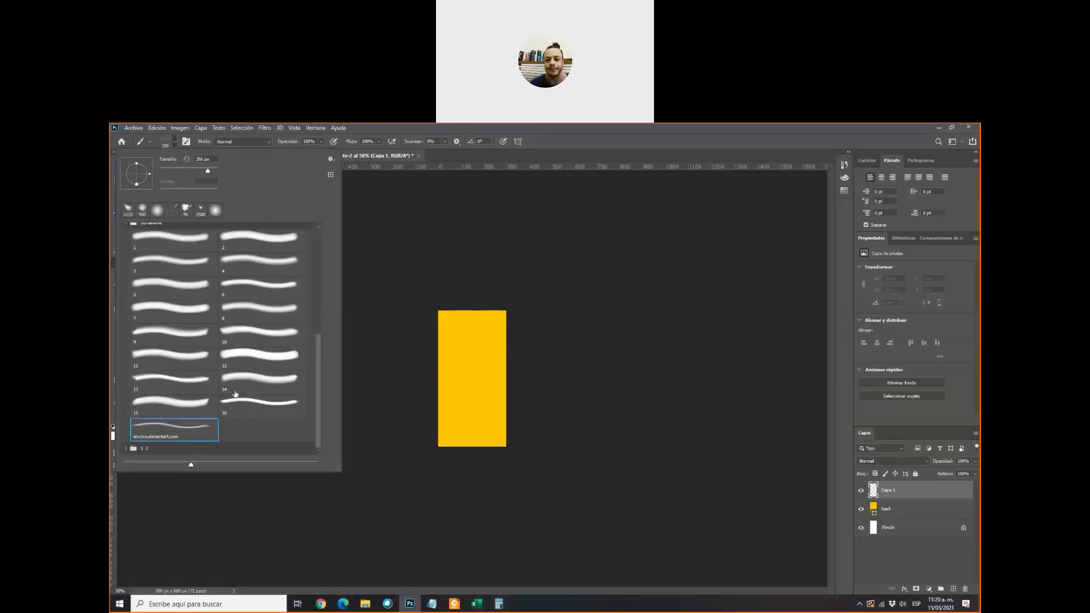
key("comma")
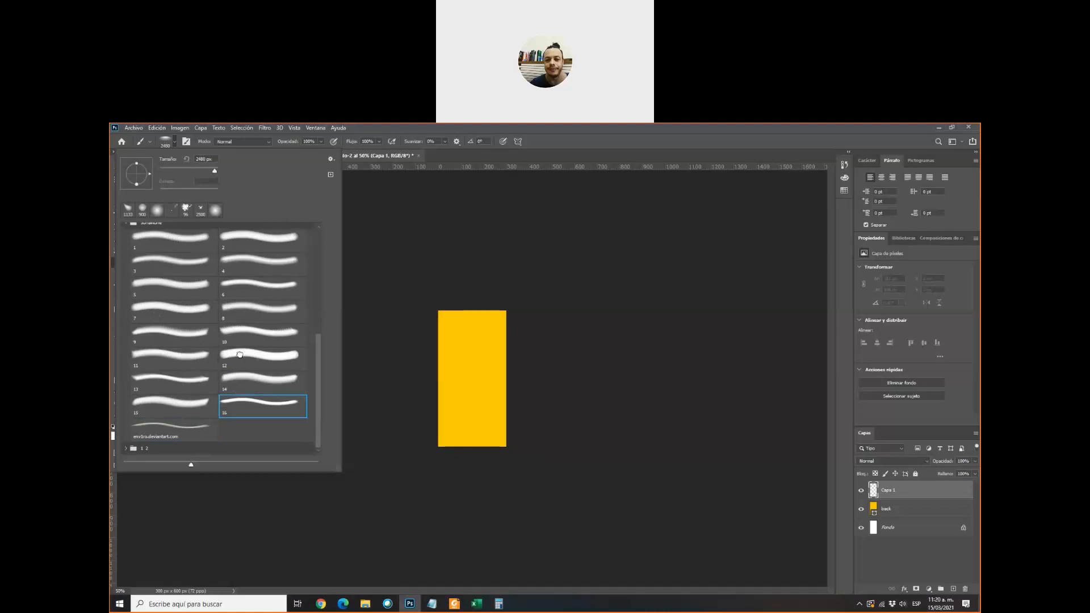
left_click(184, 311)
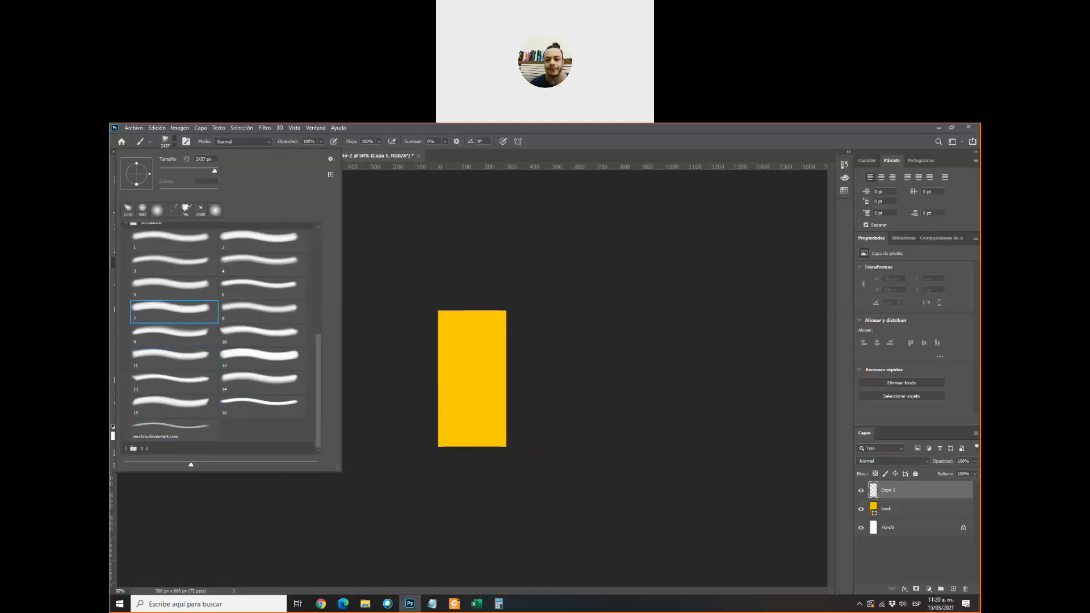
key("comma")
key("comma")
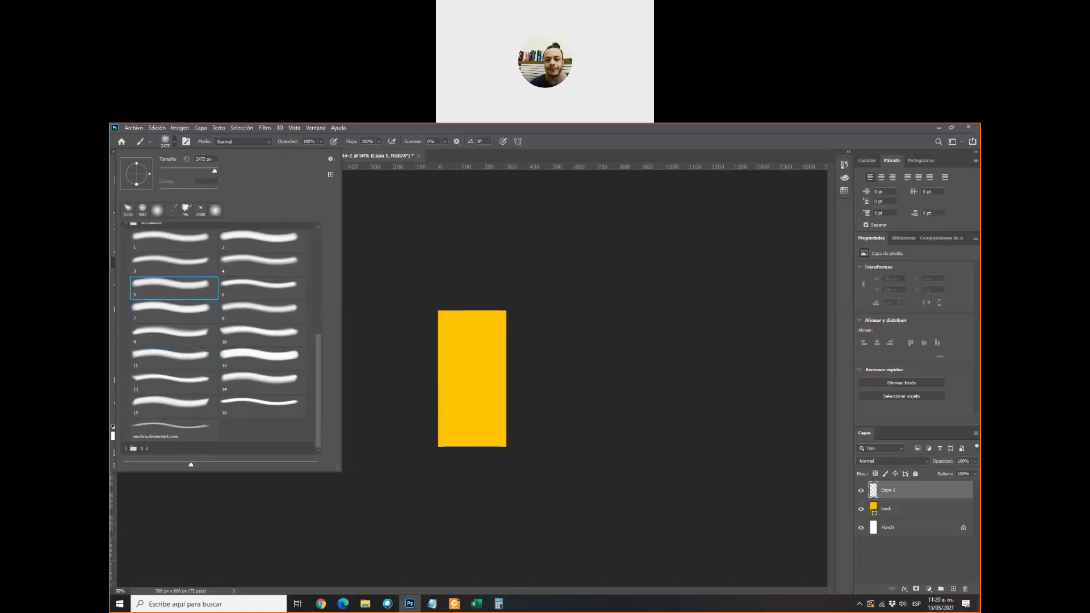
key("comma")
key("comma")
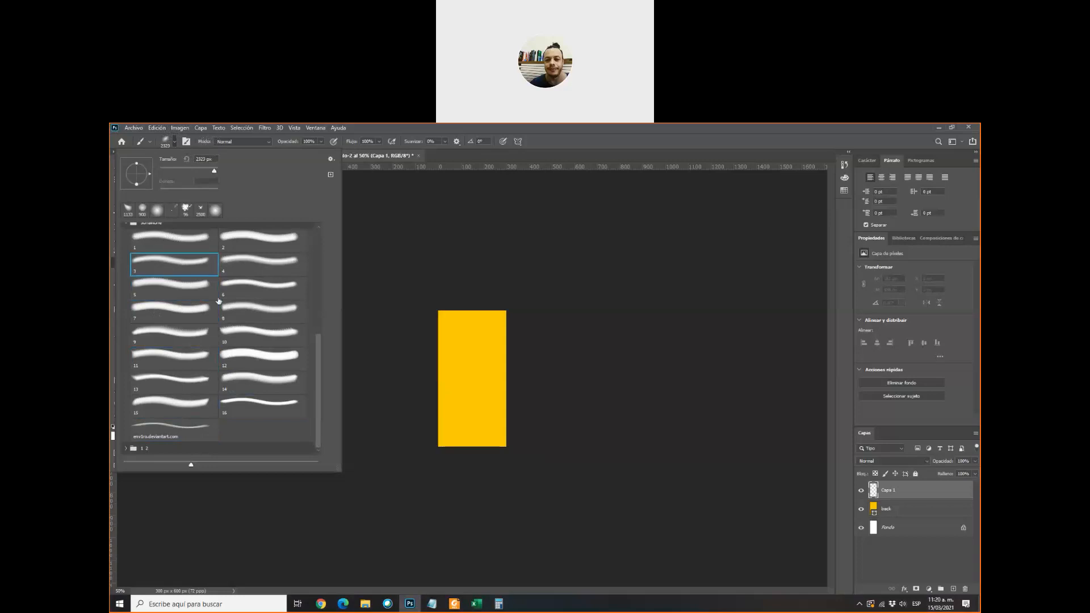
left_click(263, 264)
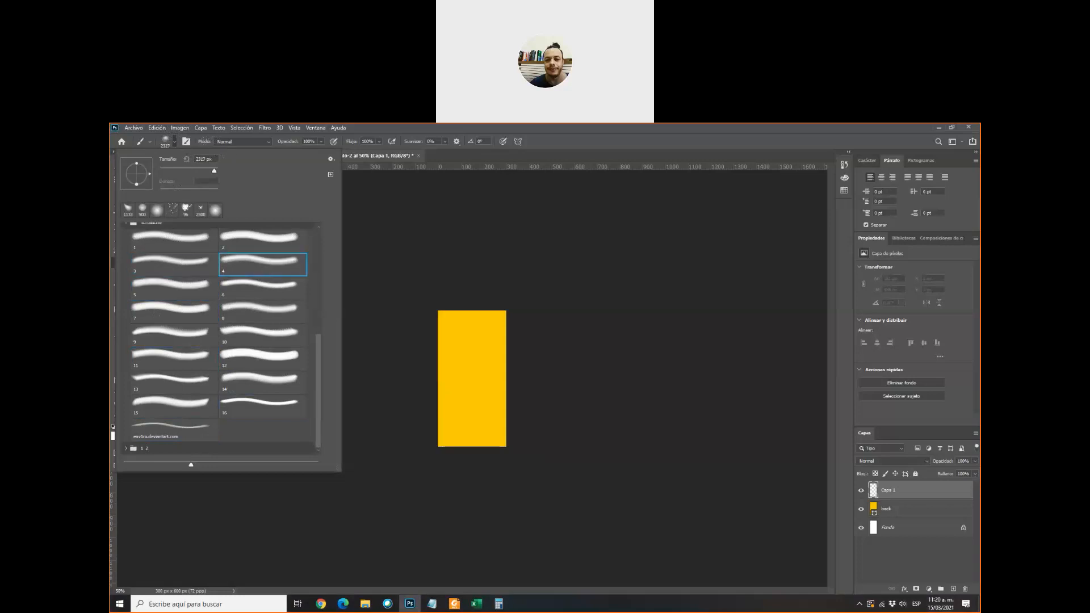
- Try 3dhalftone brush 2 at about 1484 px on the lower part of the banner and undo the stamp
left_click(263, 241)
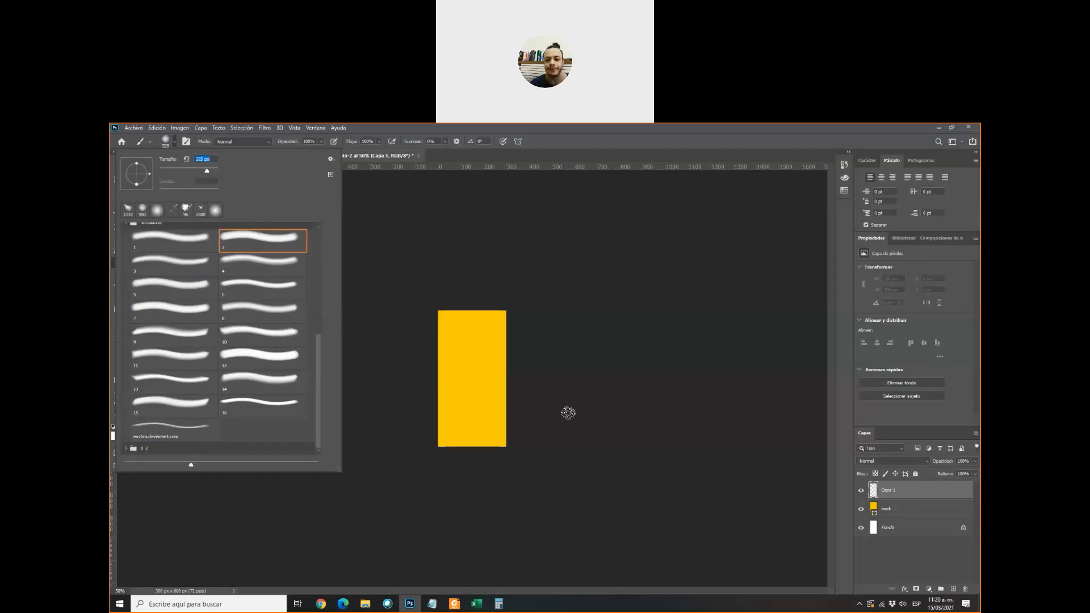
left_click_drag(211, 170, 214, 171)
left_click(384, 316)
left_click(555, 397)
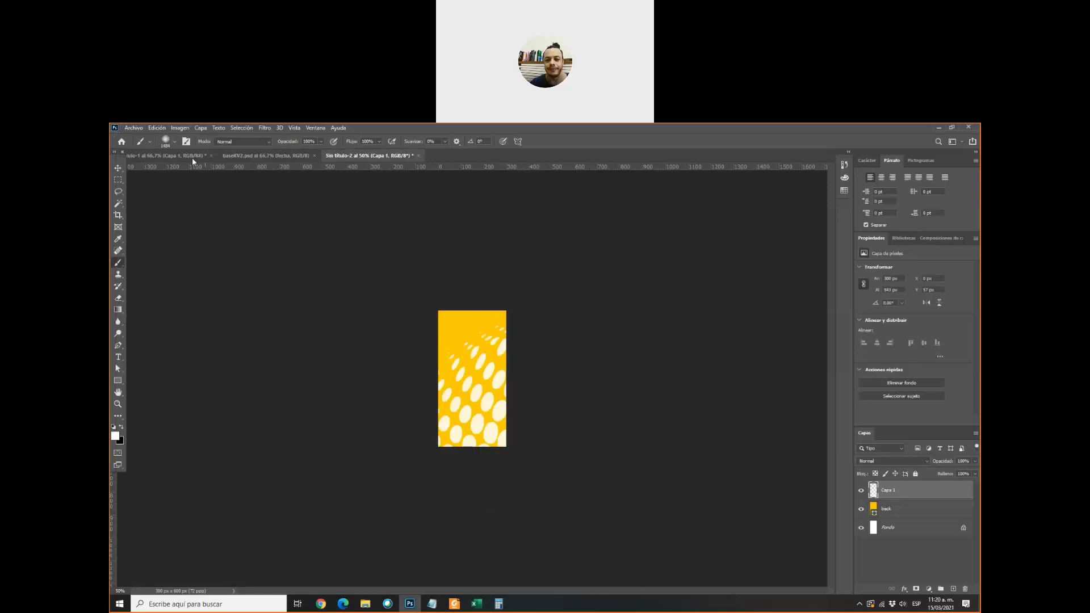
key("ctrl+z")
- Try 3dhalftone brush 4 at about 1484 px over the banner and undo the stamp
left_click(175, 141)
left_click(238, 265)
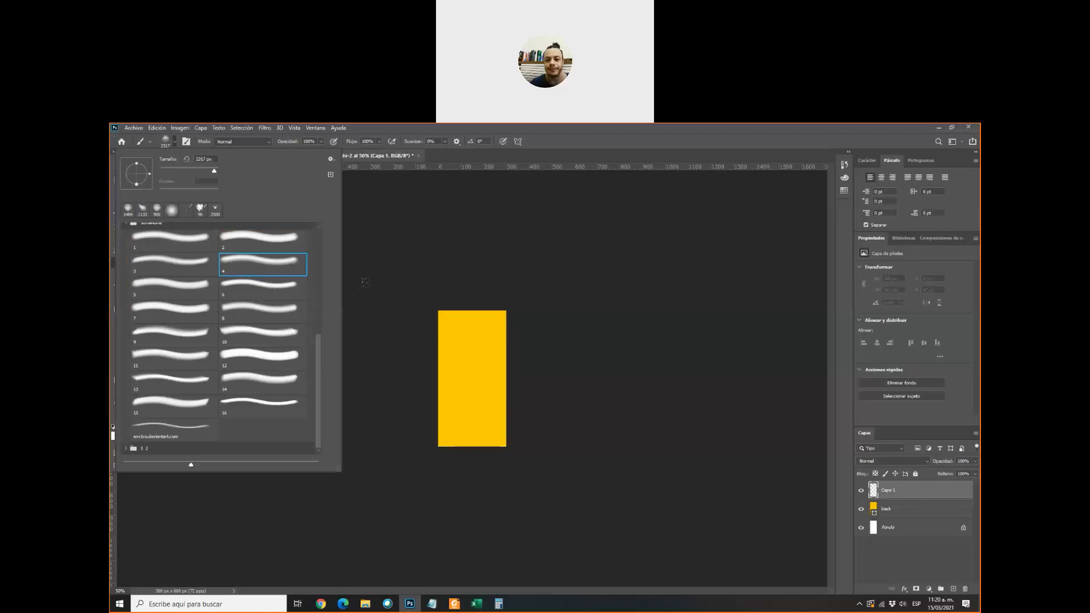
double_click(201, 159)
type("388")
key("Return")
left_click_drag(211, 175, 214, 176)
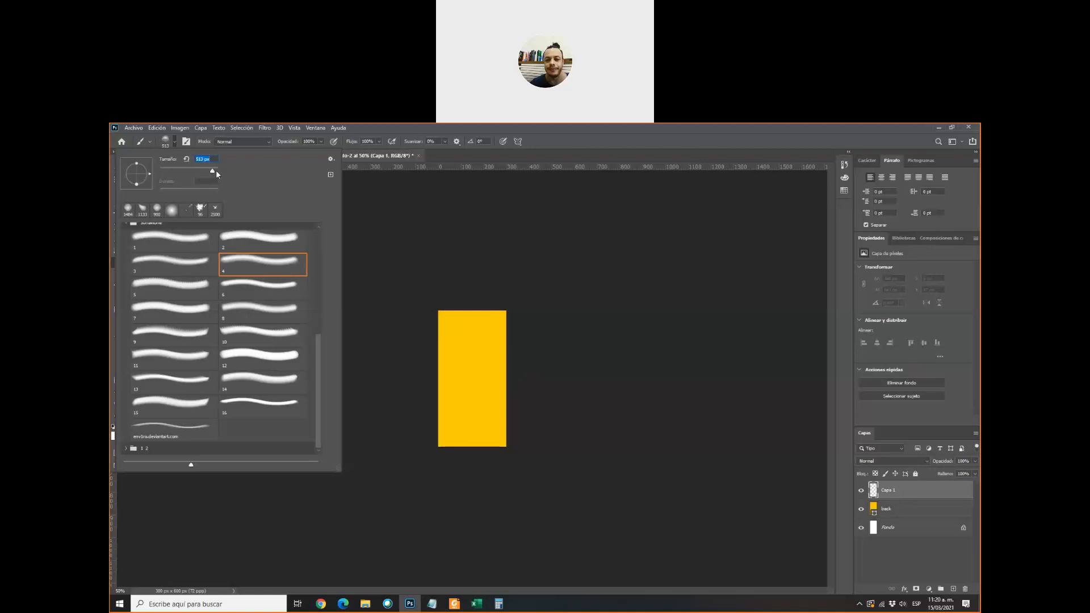
left_click_drag(212, 169, 212, 170)
left_click(400, 303)
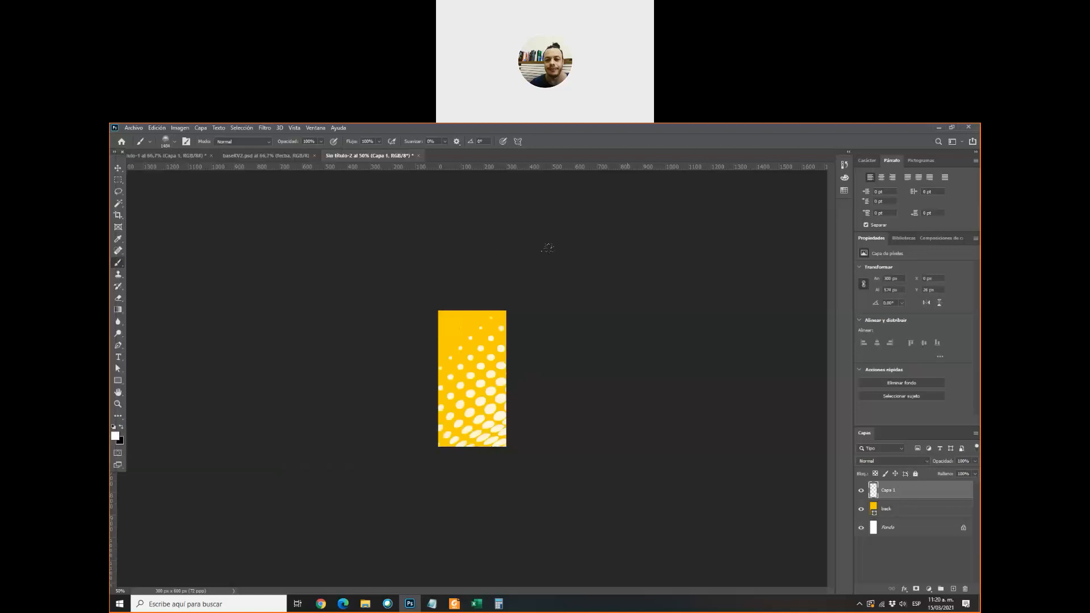
key("ctrl+z")
- Stamp white halftone dots over the lower part of the banner with 3dhalftone brush 3 at about 1133 px
left_click(175, 142)
left_click(170, 288)
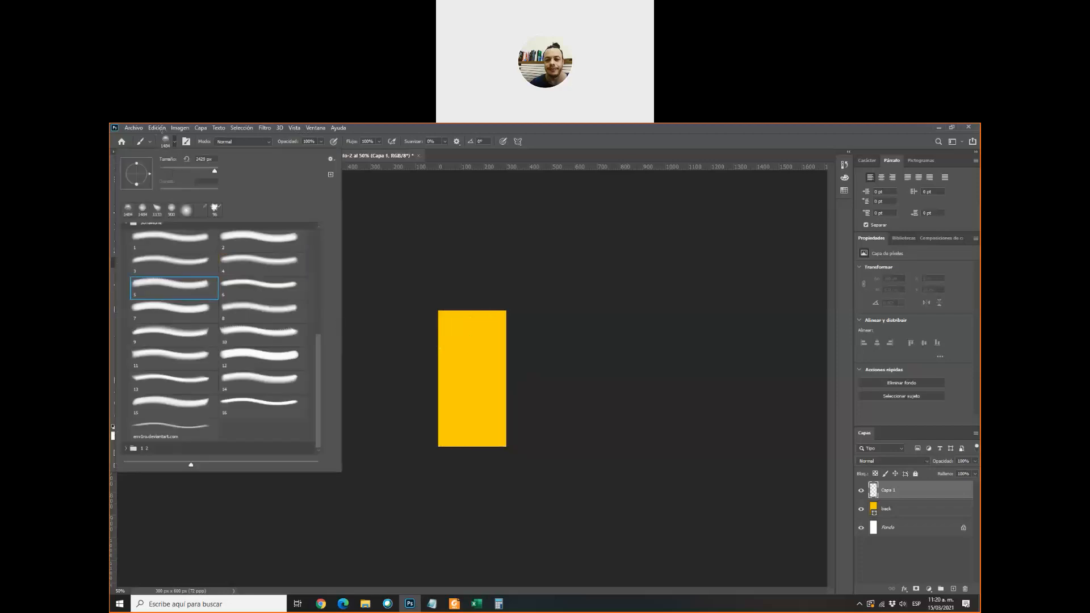
left_click(170, 264)
left_click_drag(214, 172, 211, 171)
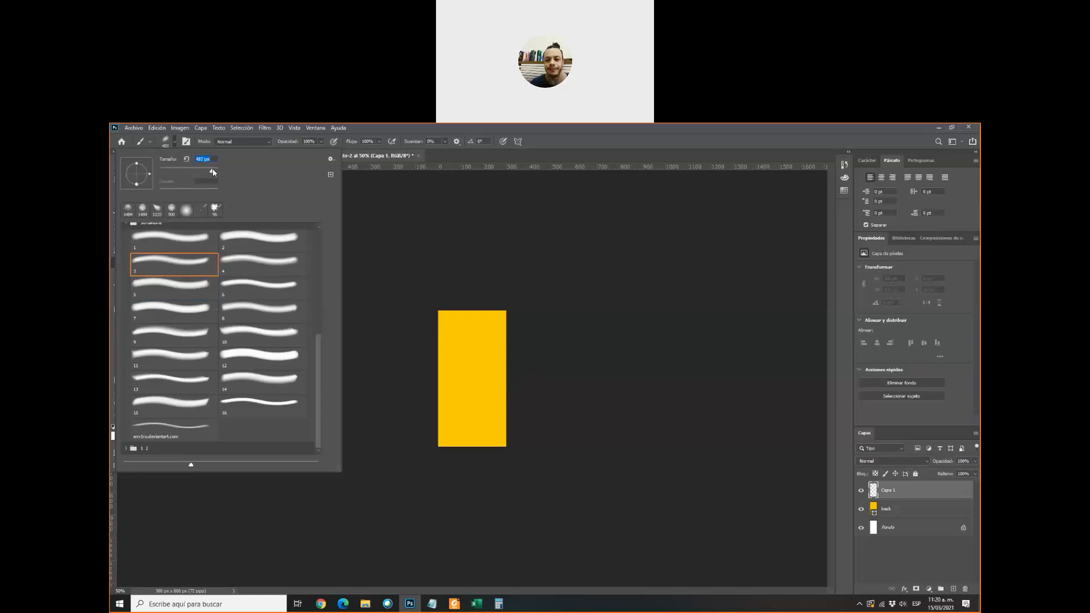
left_click_drag(212, 168, 213, 168)
left_click(397, 307)
left_click(118, 180)
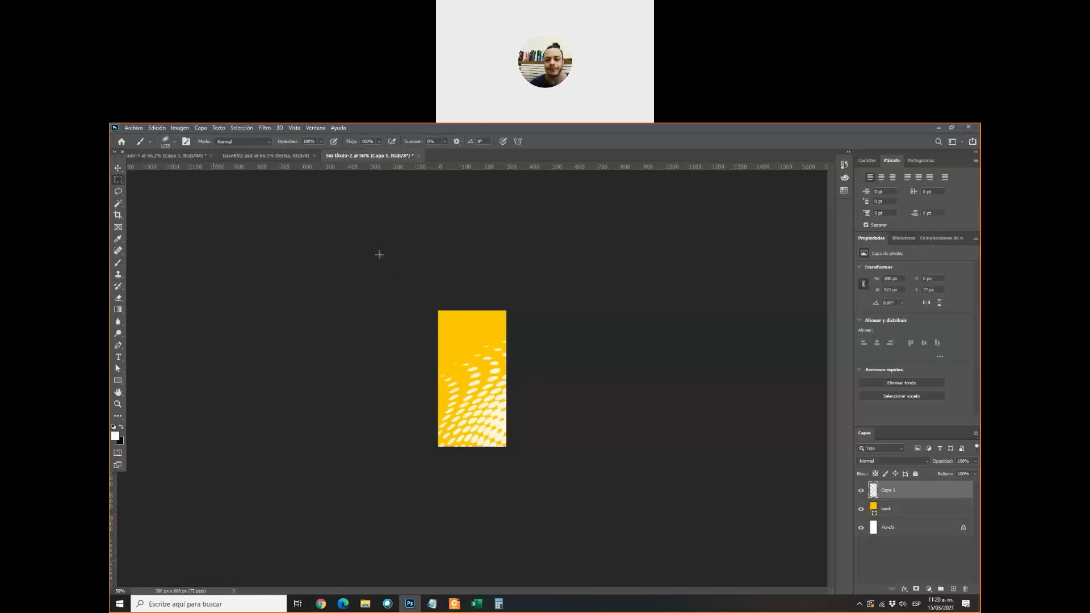
- Rename the dot texture layer as halftone
double_click(888, 490)
type("halftone")
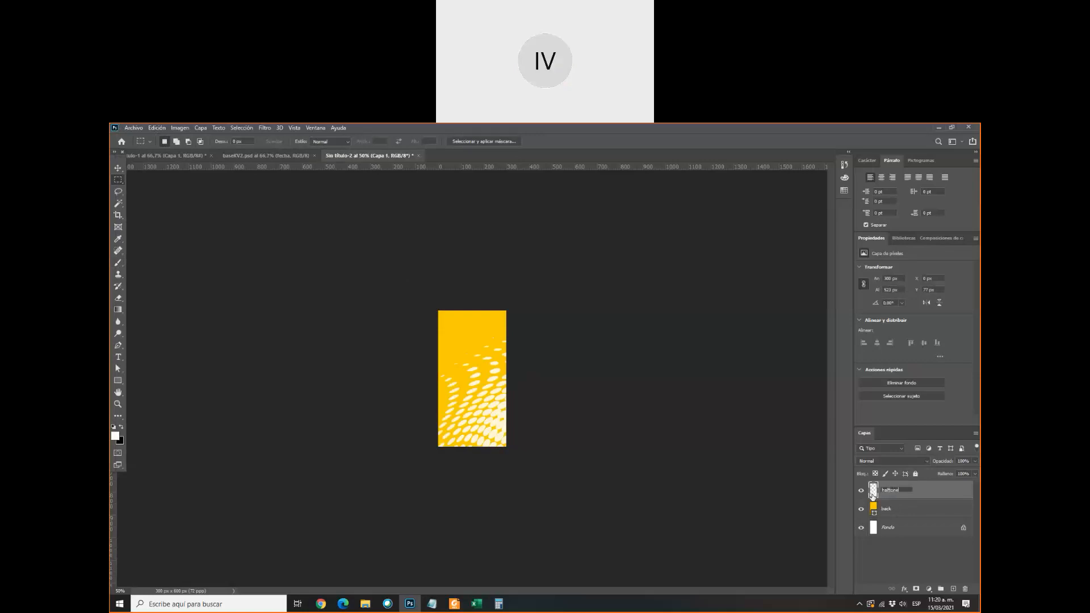
key("Return")
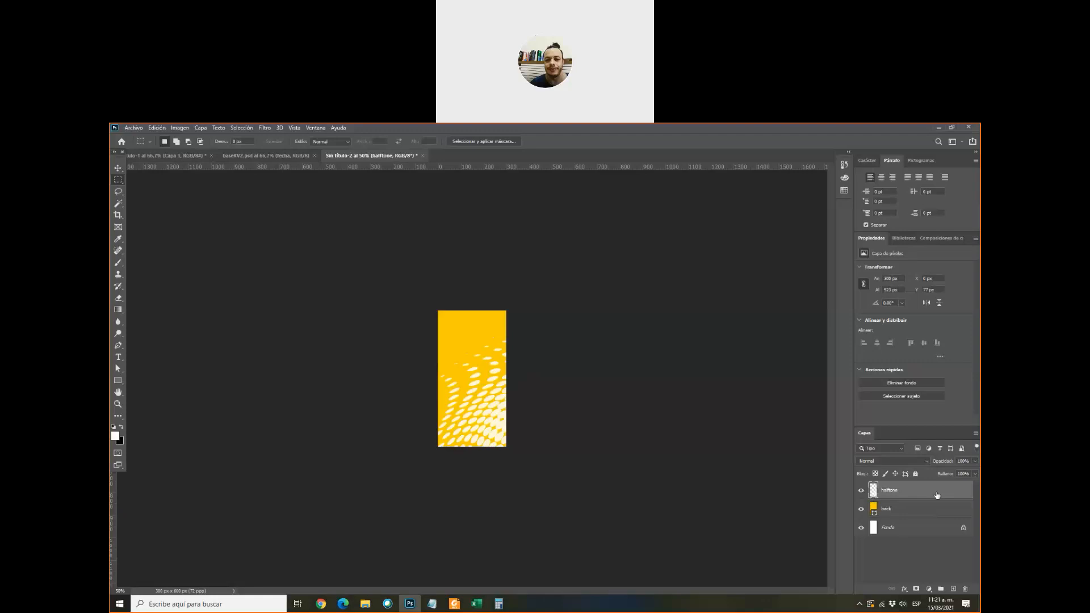
- Try moving the halftone dots up on the banner and delete their layer
left_click(118, 168)
left_click_drag(492, 397, 490, 381)
left_click_drag(905, 492, 966, 589)
- Add a new layer and stamp brush 3 in white, placed higher so the dots span nearly the full banner height
left_click(118, 262)
left_click(954, 589)
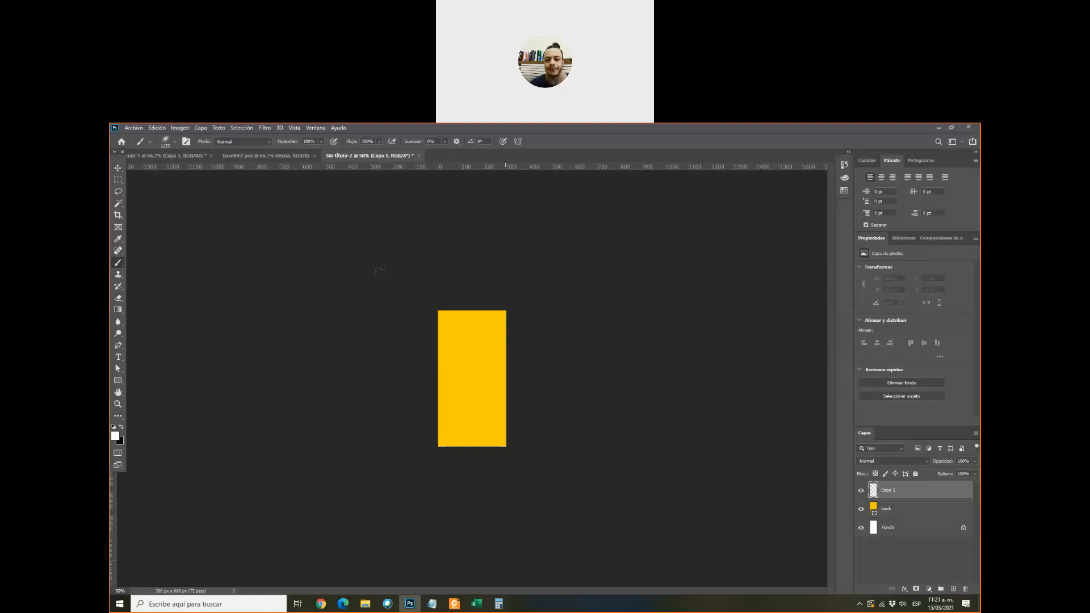
left_click(379, 271)
key("m")
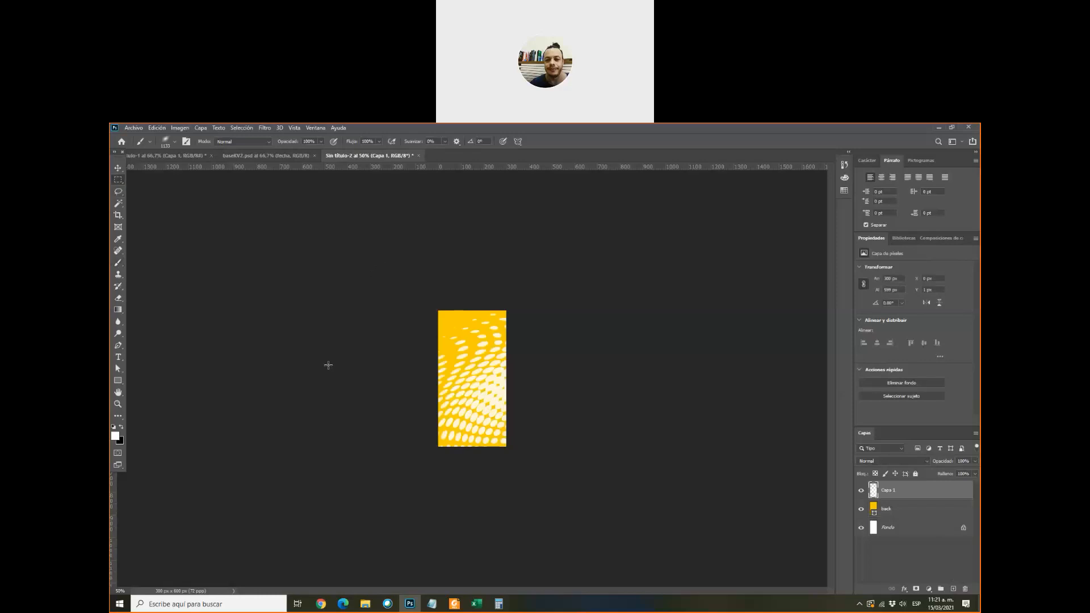
- Switch to Chrome and search Google for falcao in a new tab
left_click(320, 603)
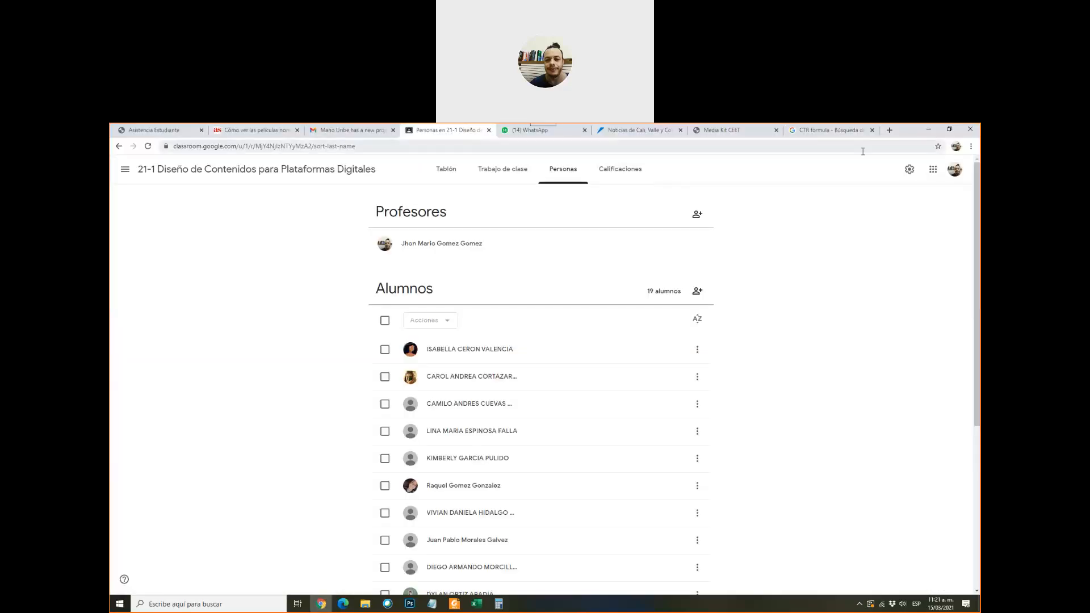
left_click(891, 131)
left_click(394, 149)
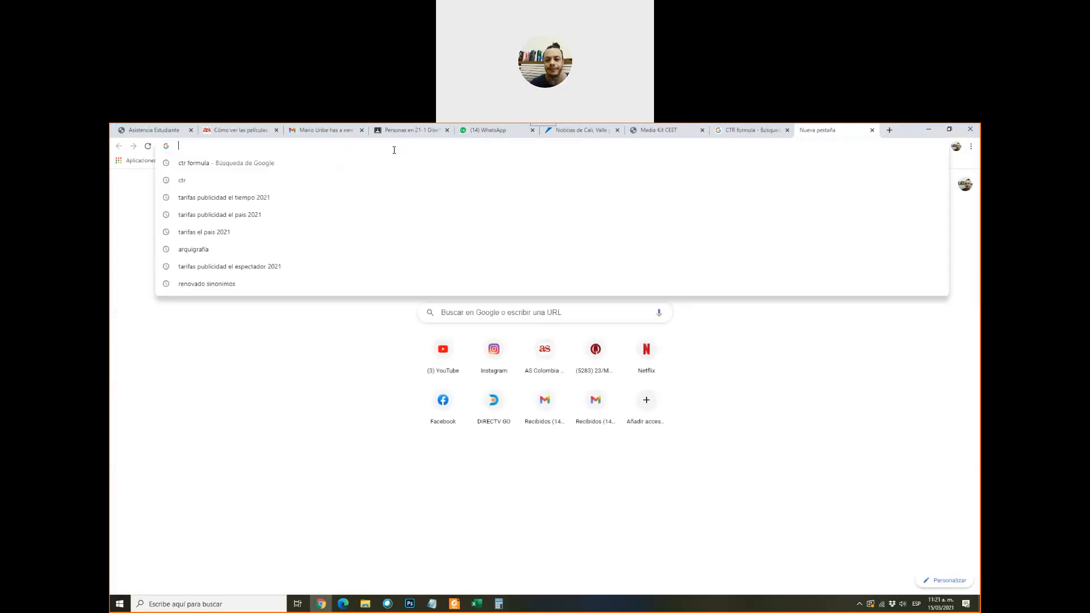
type("falcao")
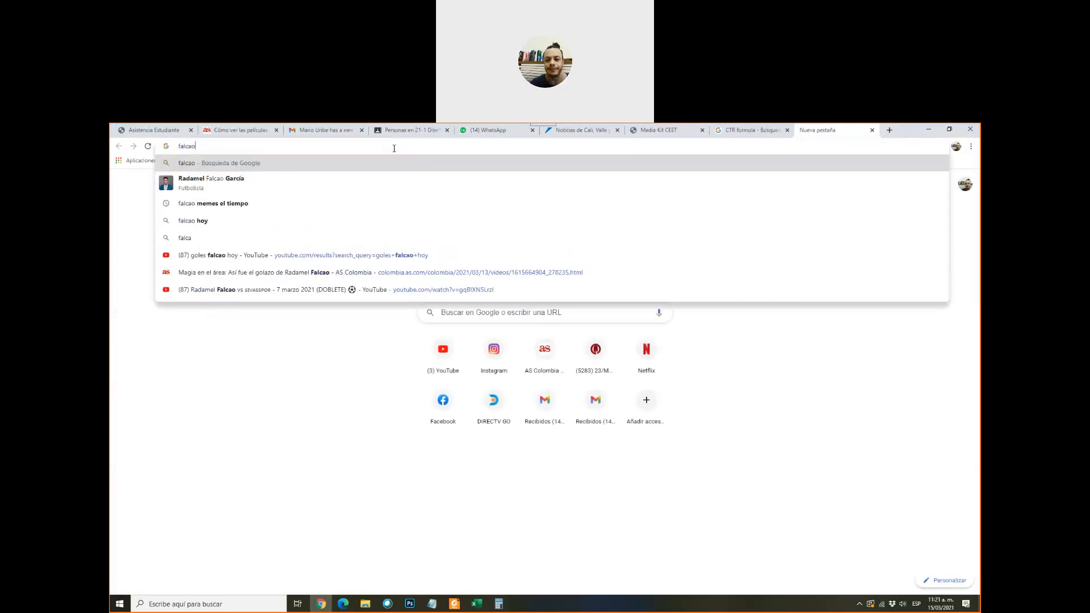
key("Return")
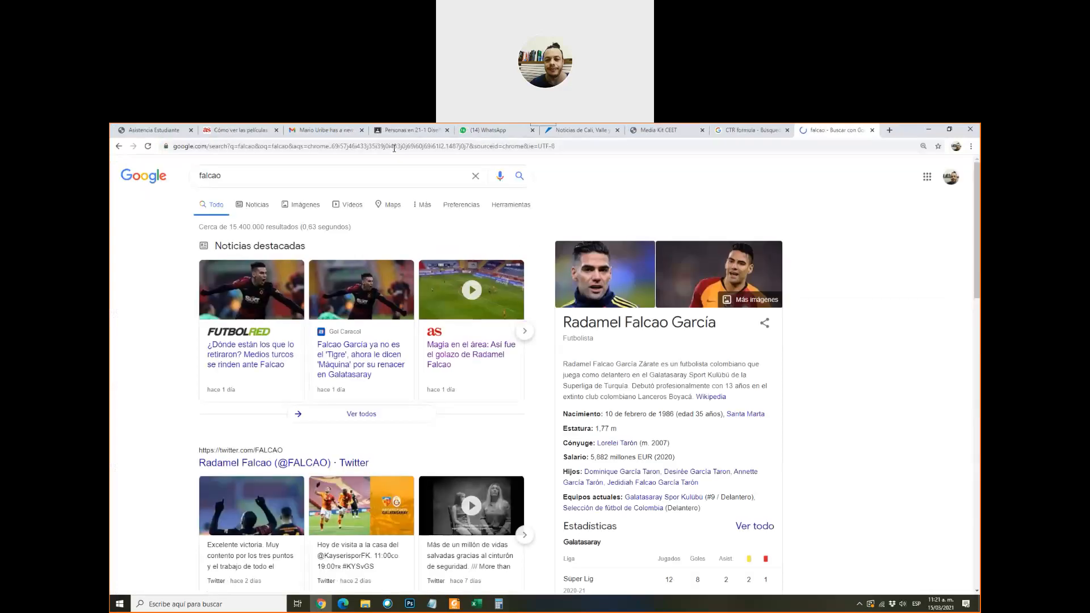
- Refine the search to falcao selección and show the image results
left_click(259, 176)
type("s")
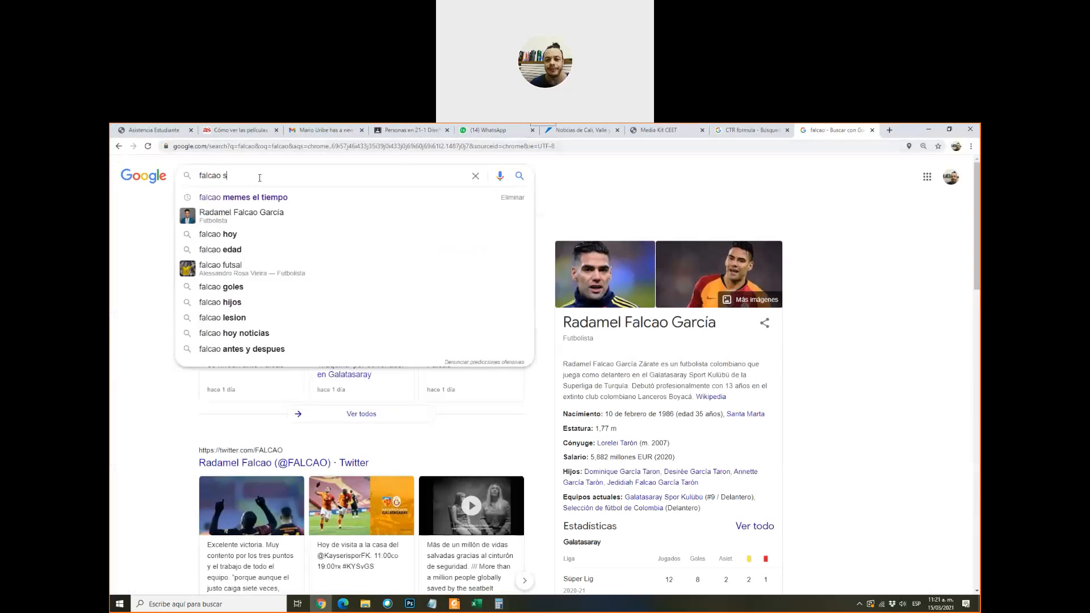
type("leccion")
key("Return")
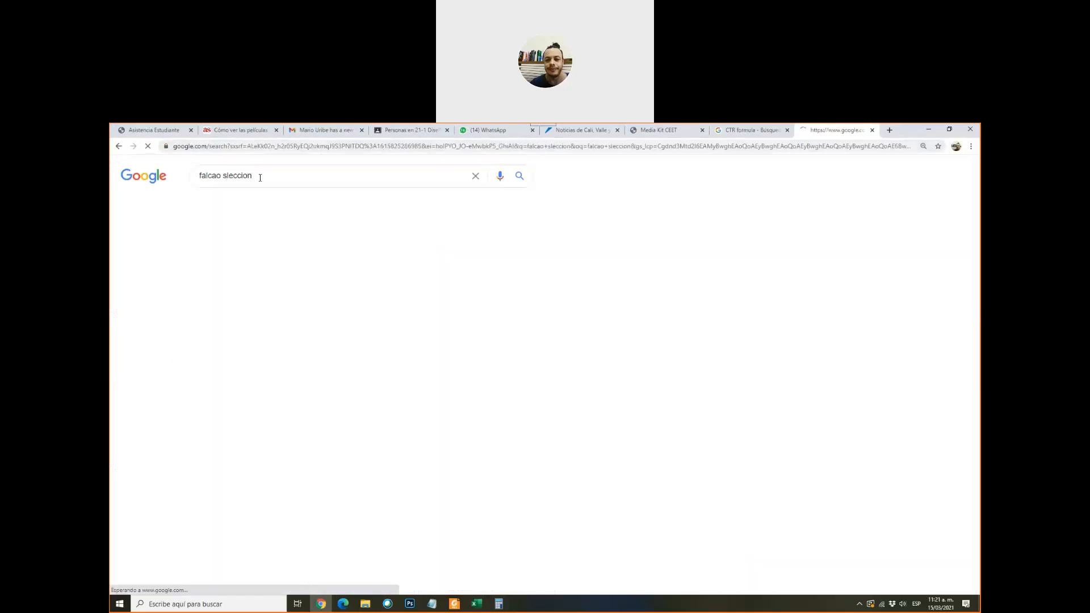
left_click(260, 206)
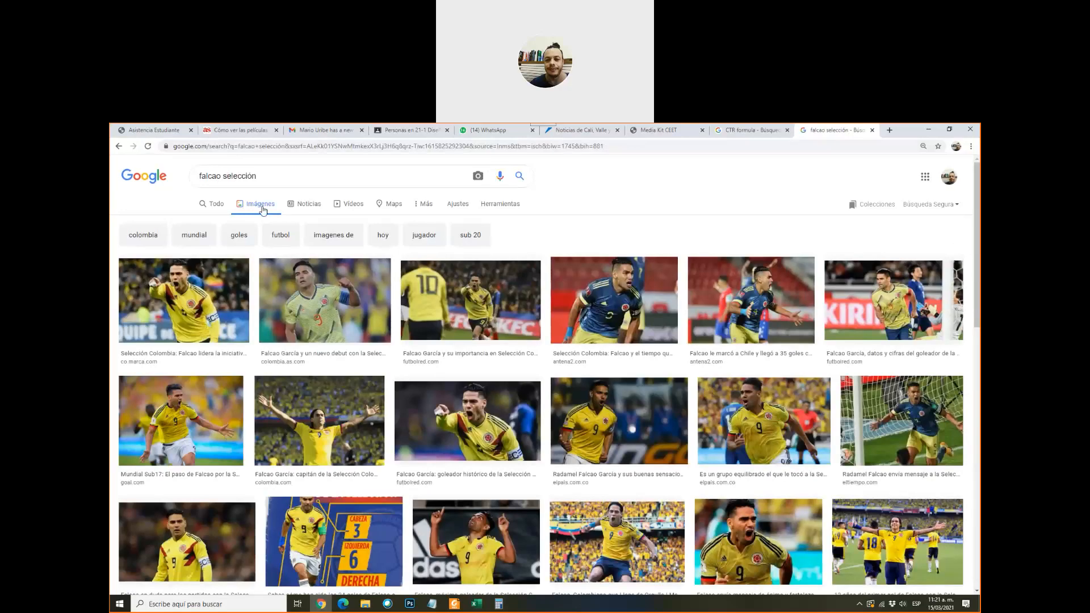
- Copy the El País Cali photo of Falcao running in the yellow number 9 shirt and switch back to Photoshop
scroll(980, 229, "down", 1)
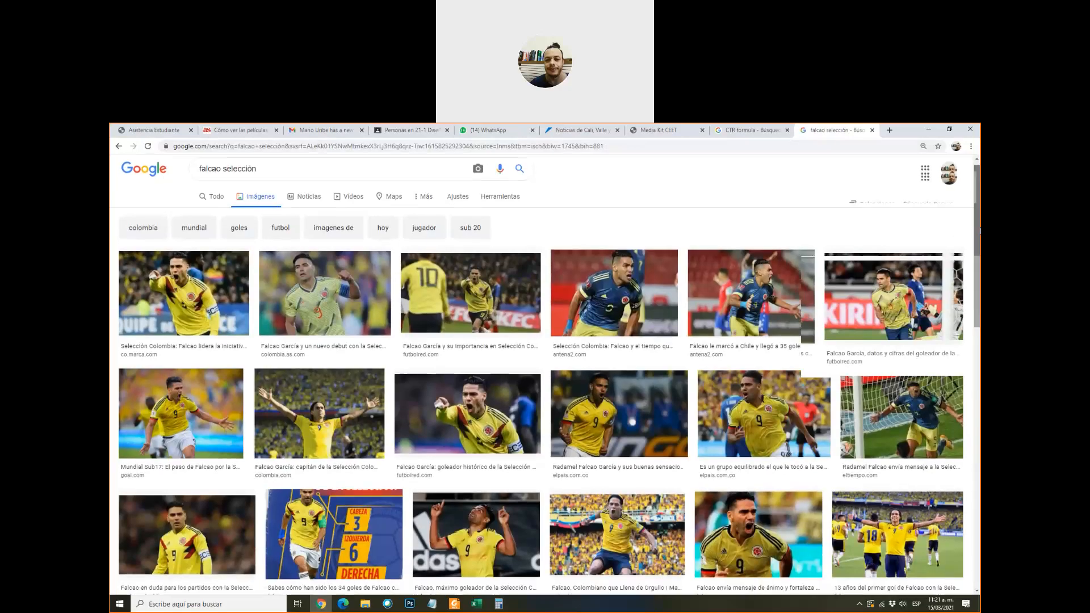
left_click(760, 397)
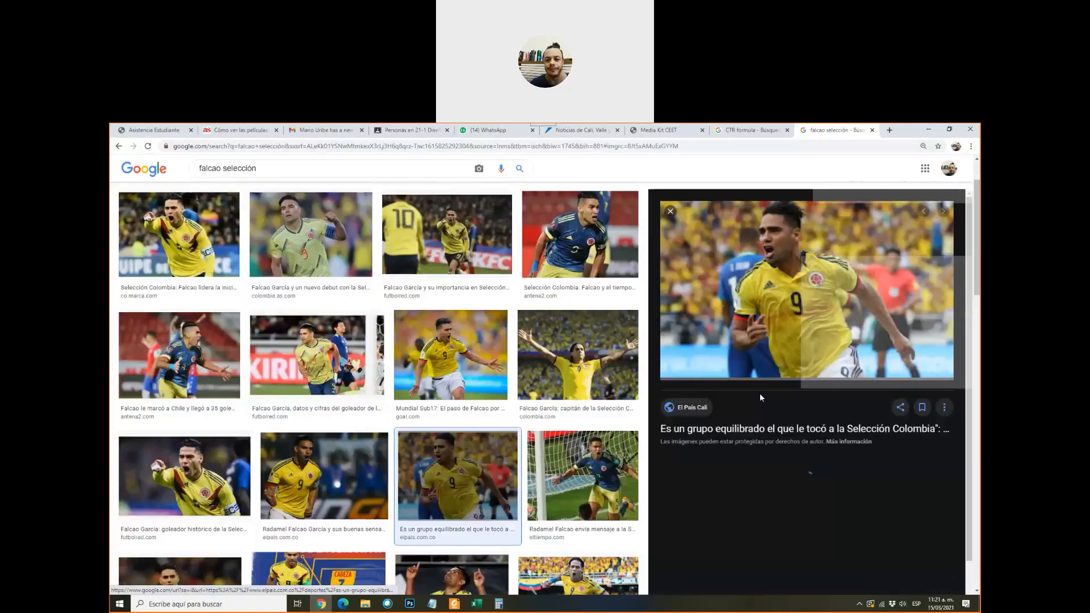
right_click(769, 263)
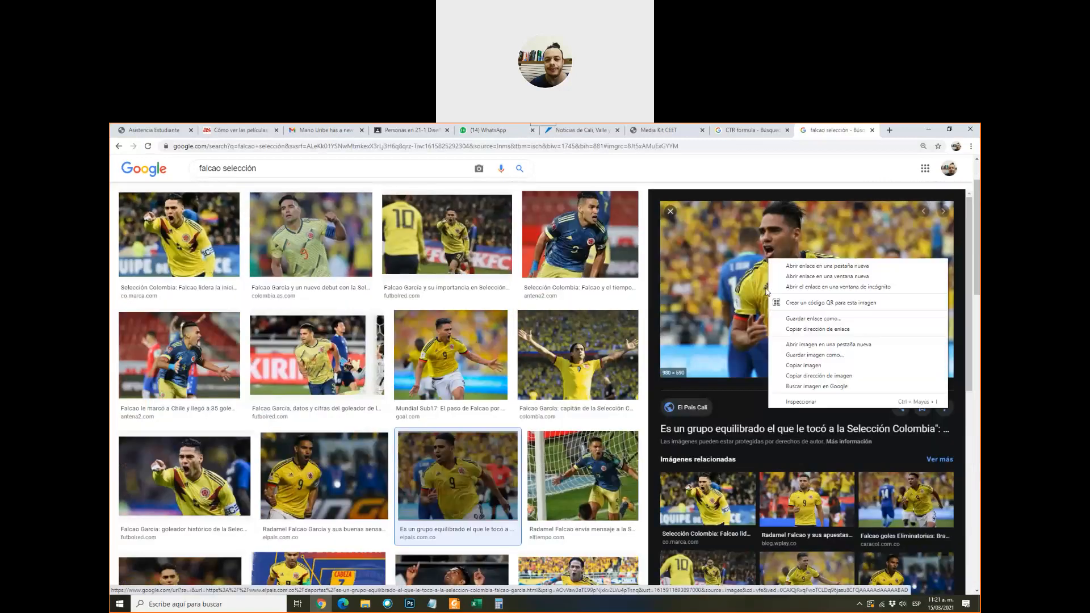
left_click(806, 367)
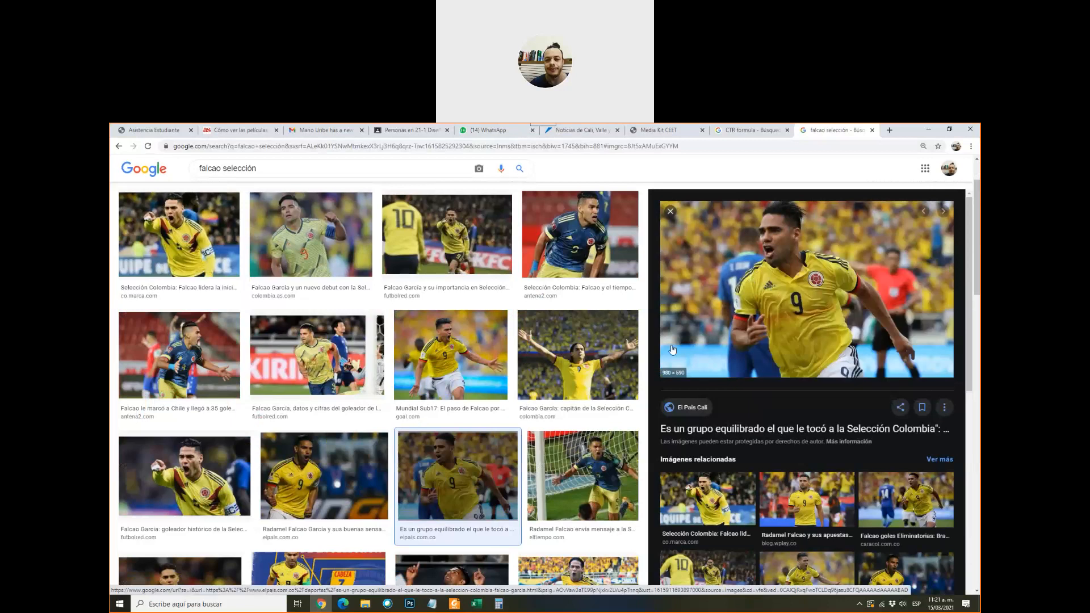
key("alt+Tab")
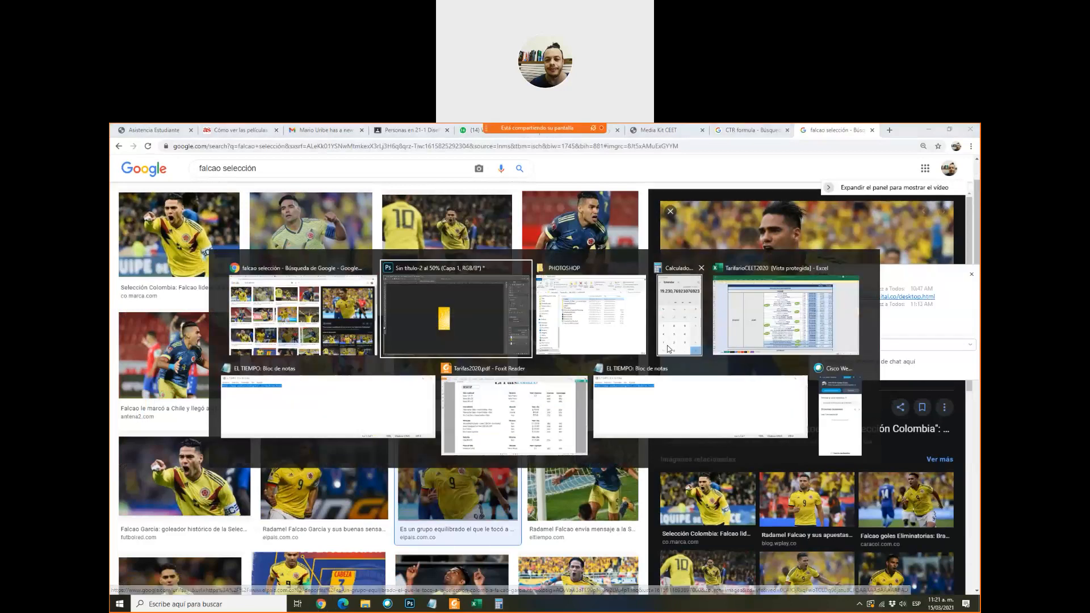
- Paste the Falcao photo into the banner, position the player inside the canvas and enlarge it slightly to cover the full banner height
key("ctrl+v")
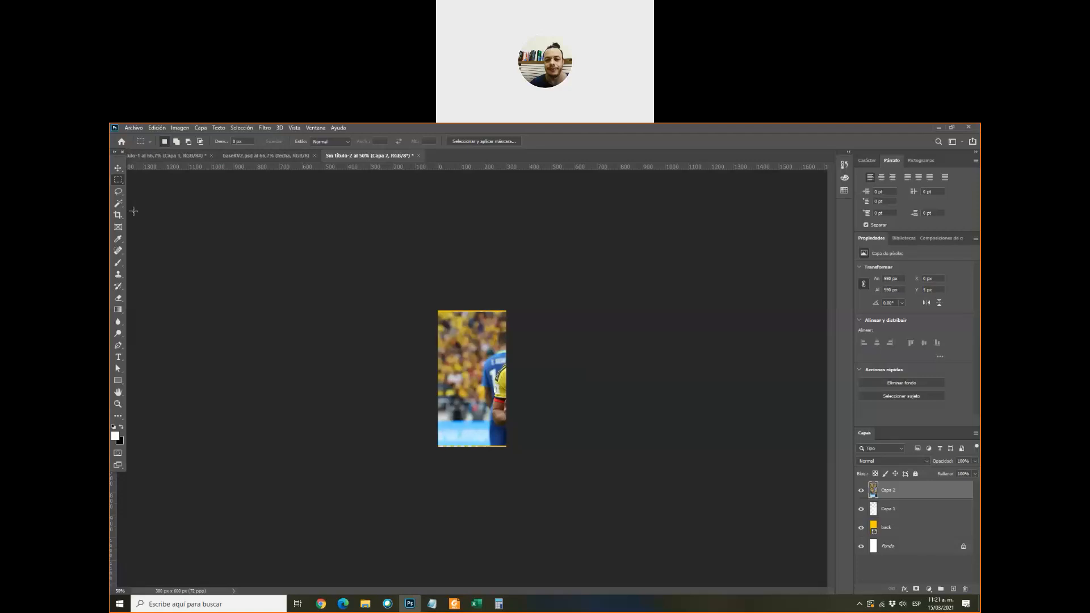
left_click(118, 168)
left_click_drag(505, 419, 487, 405)
key("ctrl+t")
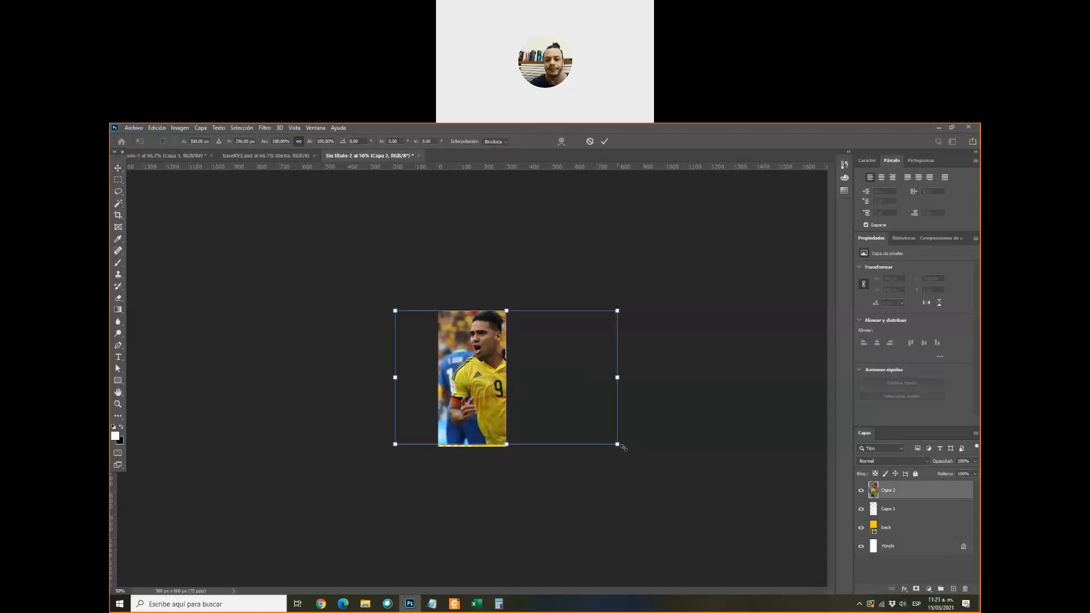
key("Return")
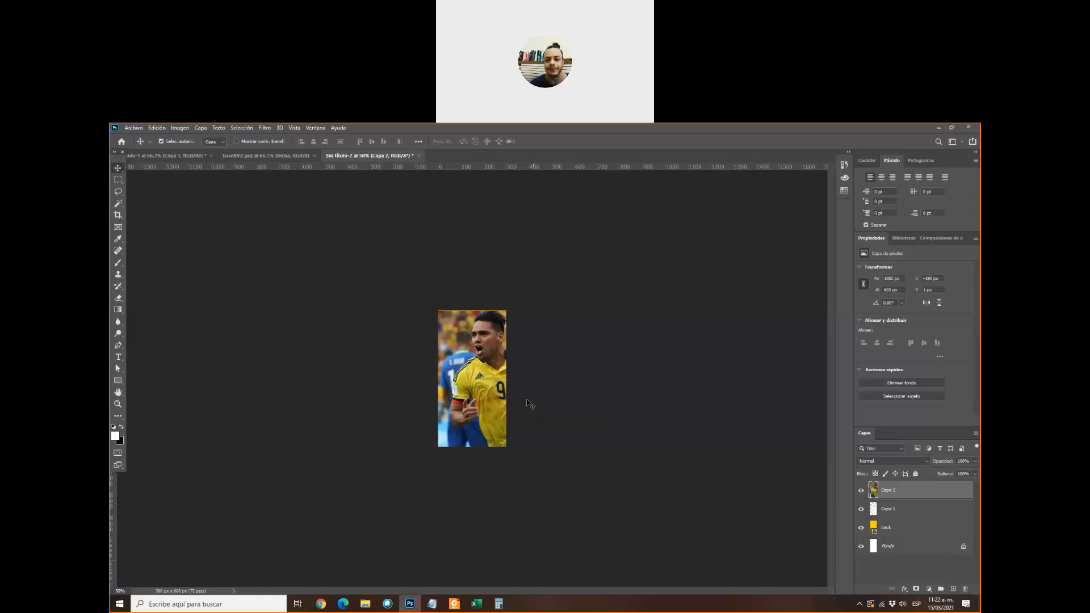
- Nudge the Falcao photo up 4 px within the banner
key("Up")
key("Up")
key("Up")
key("Up")
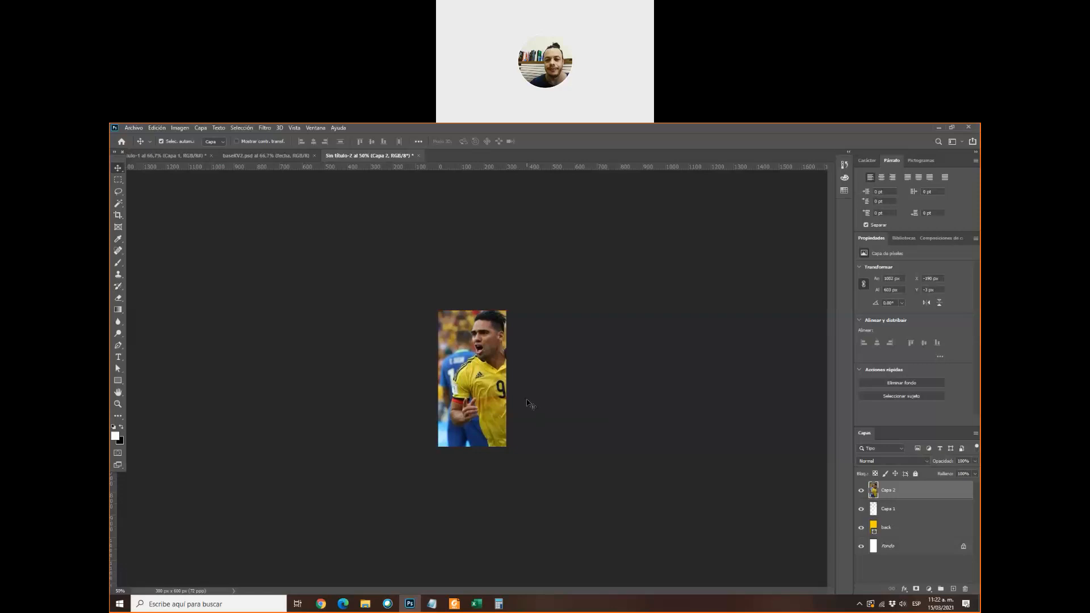
key("ctrl+plus")
key("ctrl+plus")
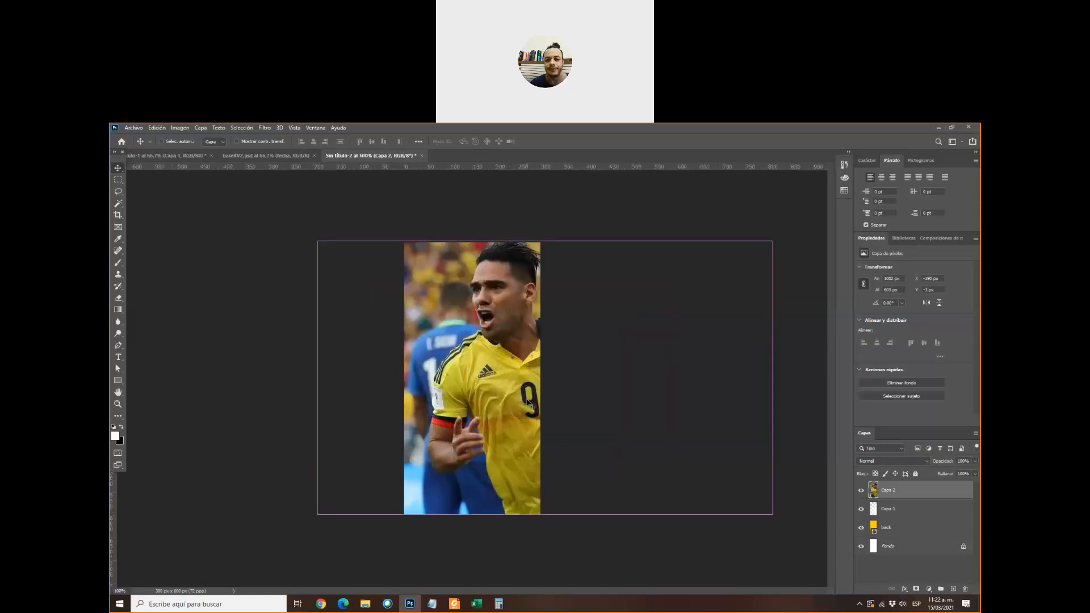
key("ctrl+plus")
key("ctrl+minus")
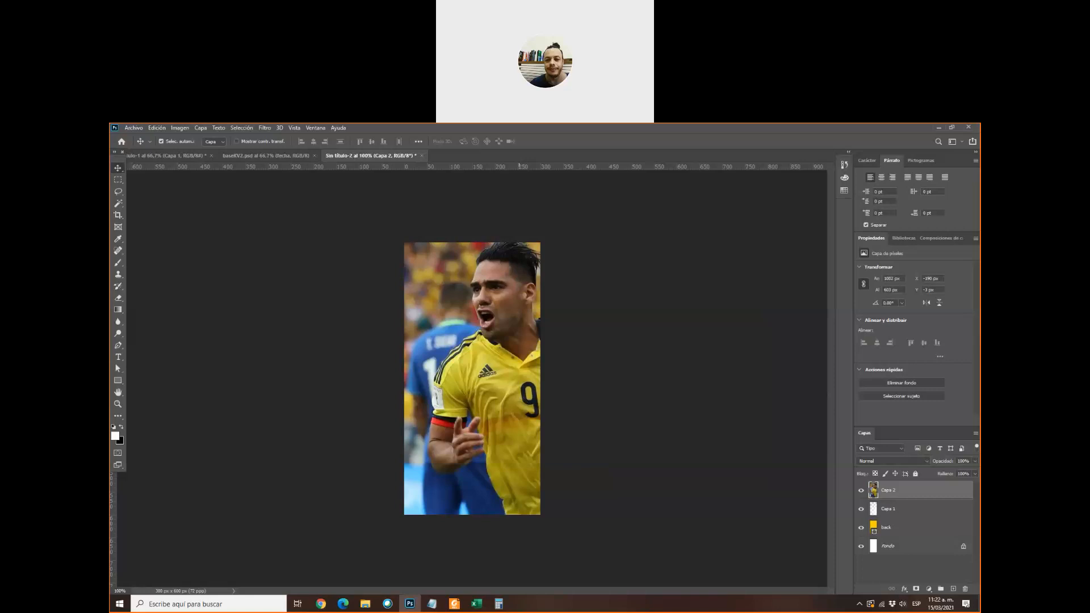
- Compare the baseKV2.psd key visual with the Falcao photo in the banner document
left_click(264, 156)
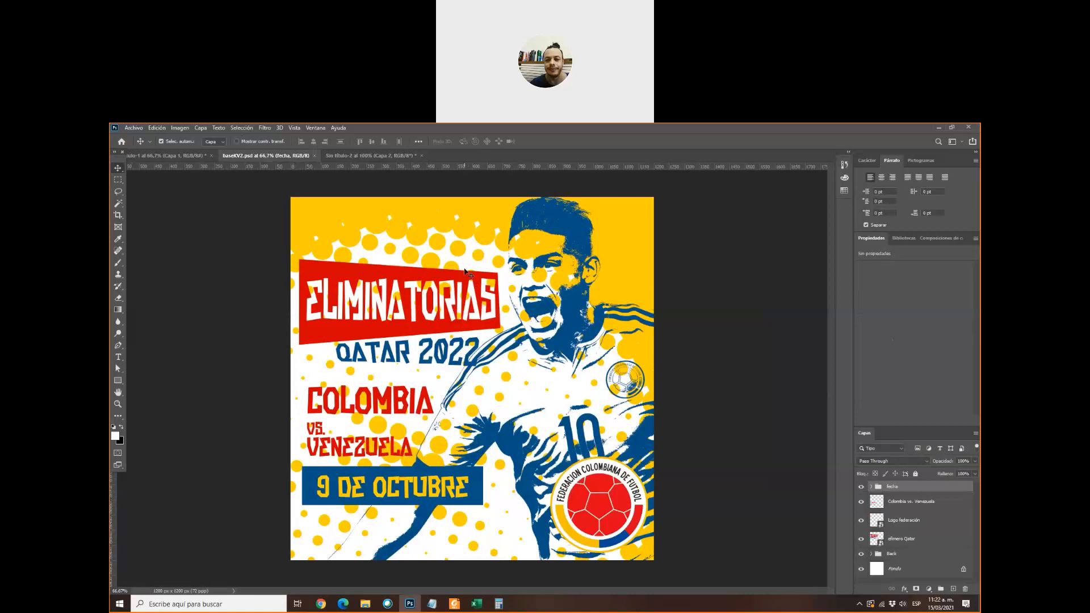
left_click(381, 157)
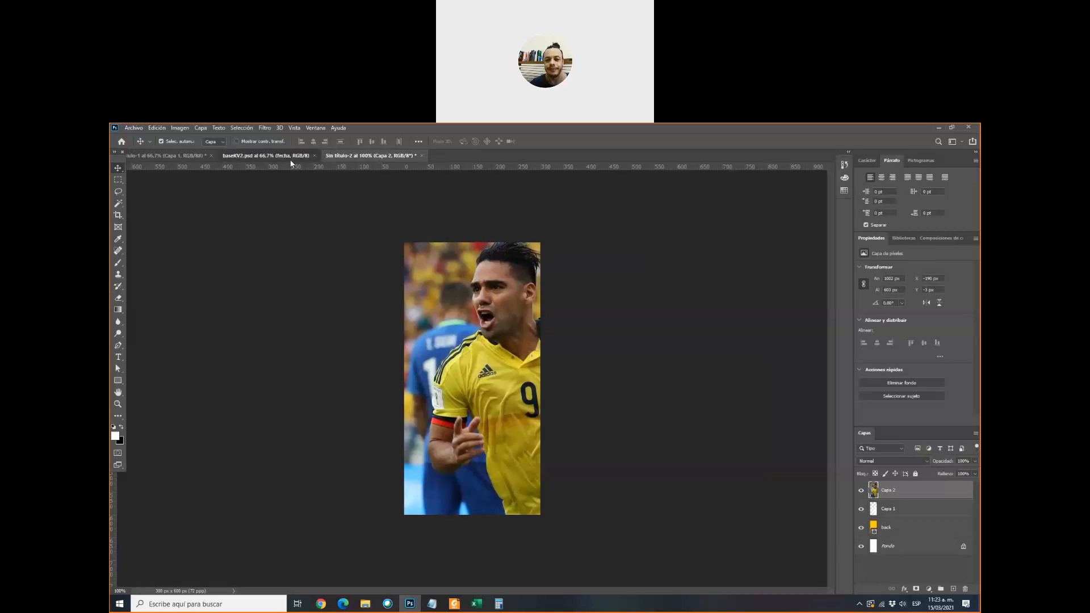
left_click(265, 155)
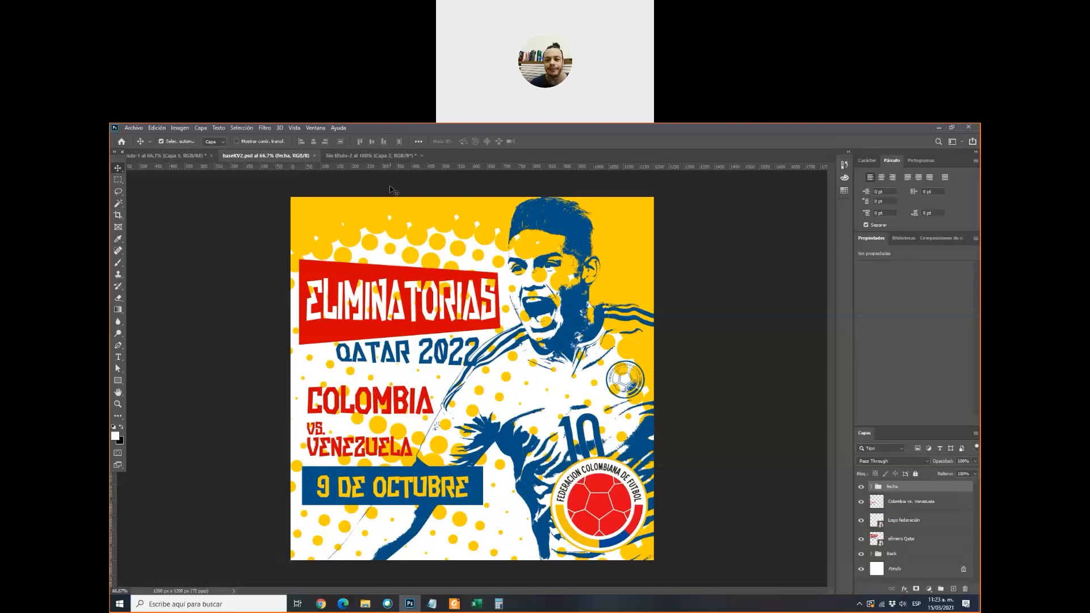
left_click(370, 156)
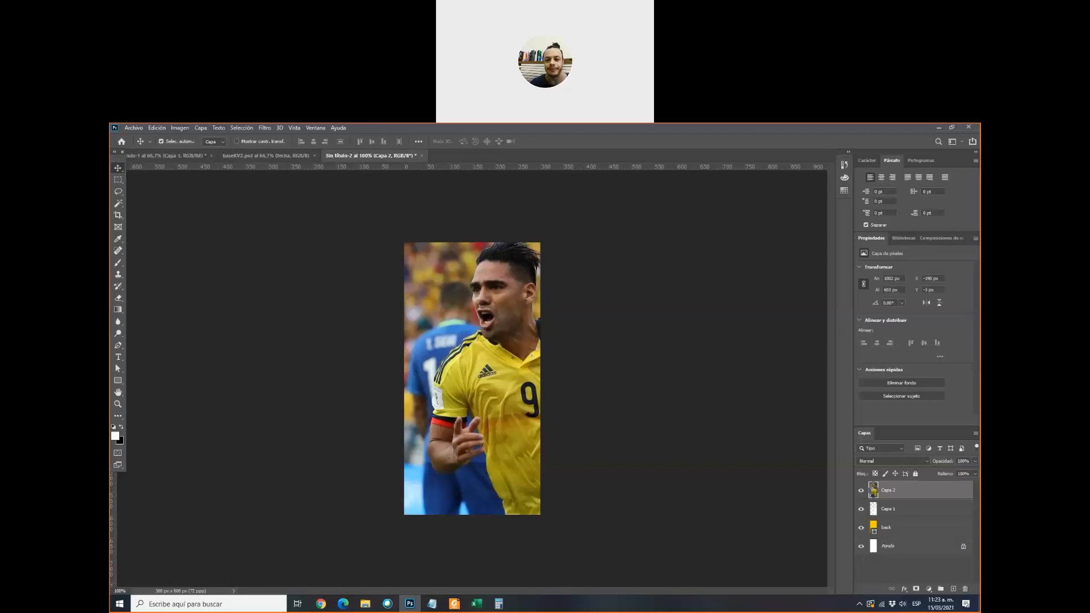
- Select the player with Select Subject and add the missing white sleeve patch to the selection with the Polygonal Lasso
left_click(243, 129)
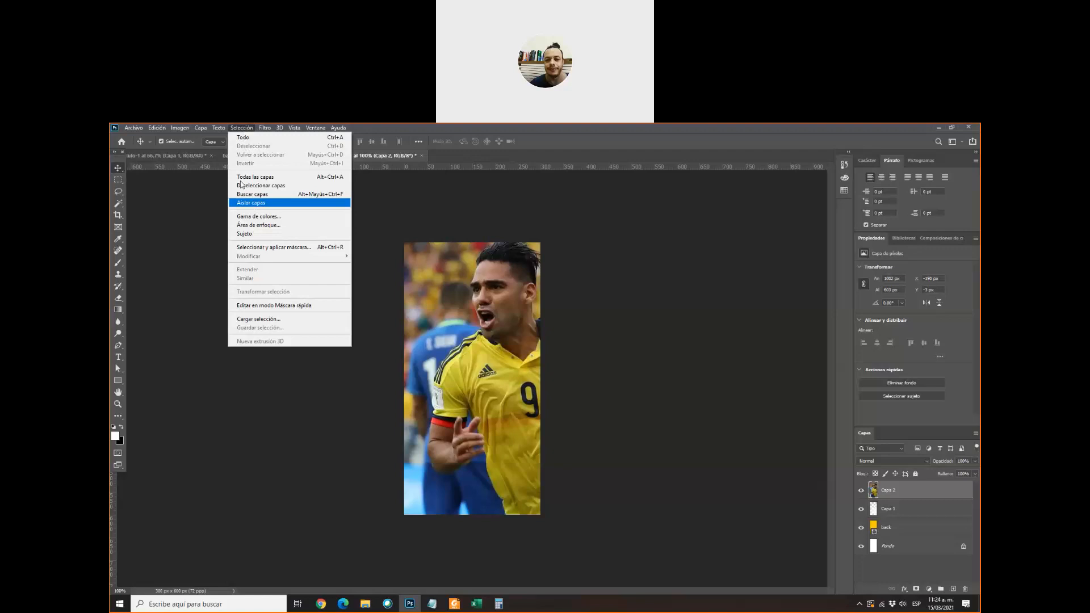
left_click(256, 236)
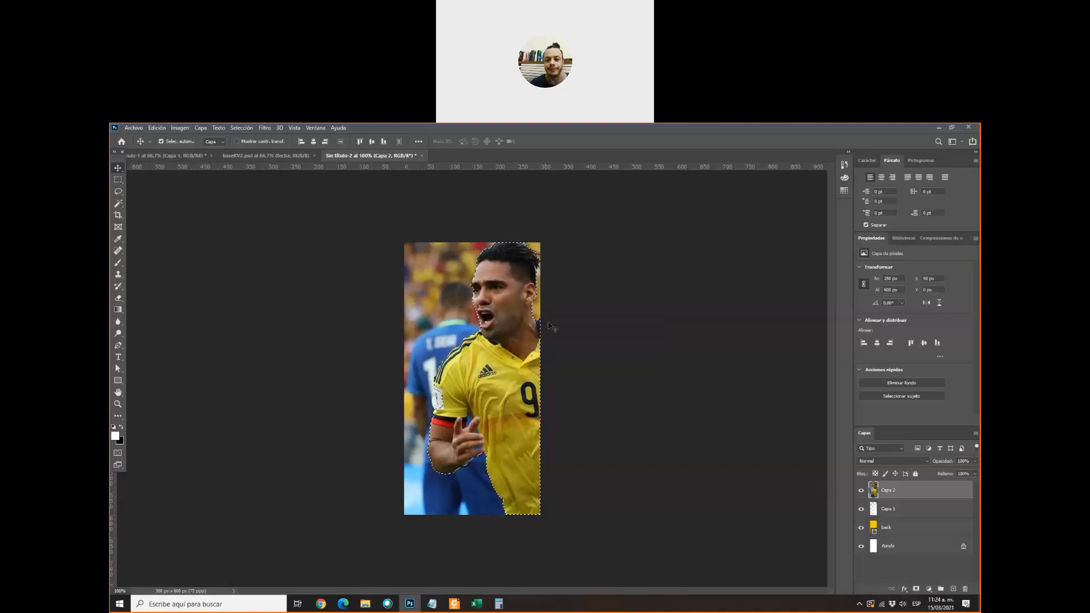
key("ctrl+plus")
key("ctrl+plus")
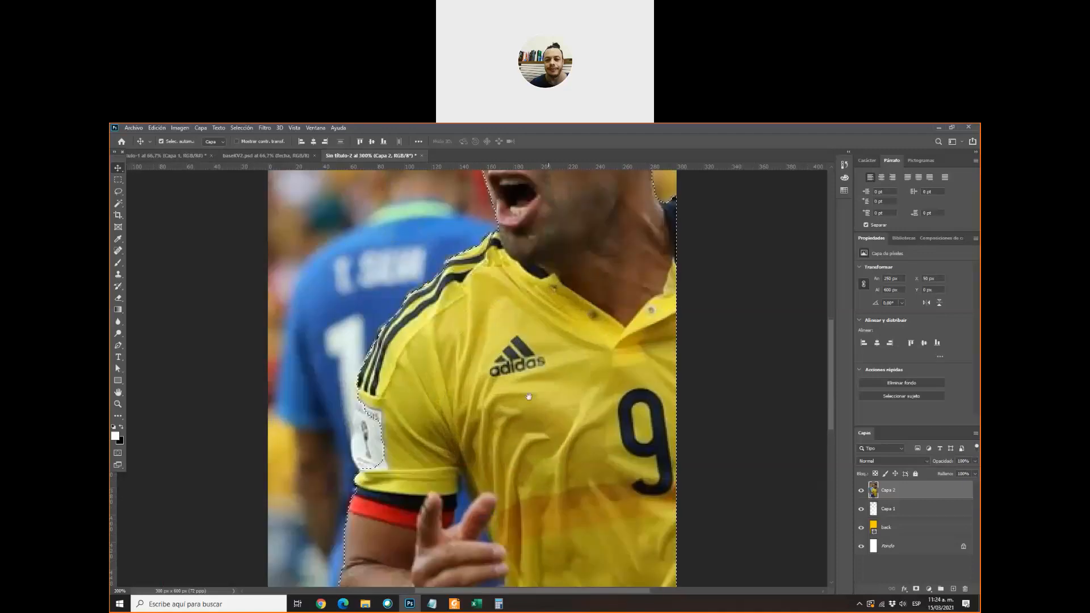
scroll(454, 295, "down", 3)
scroll(454, 295, "right", 2)
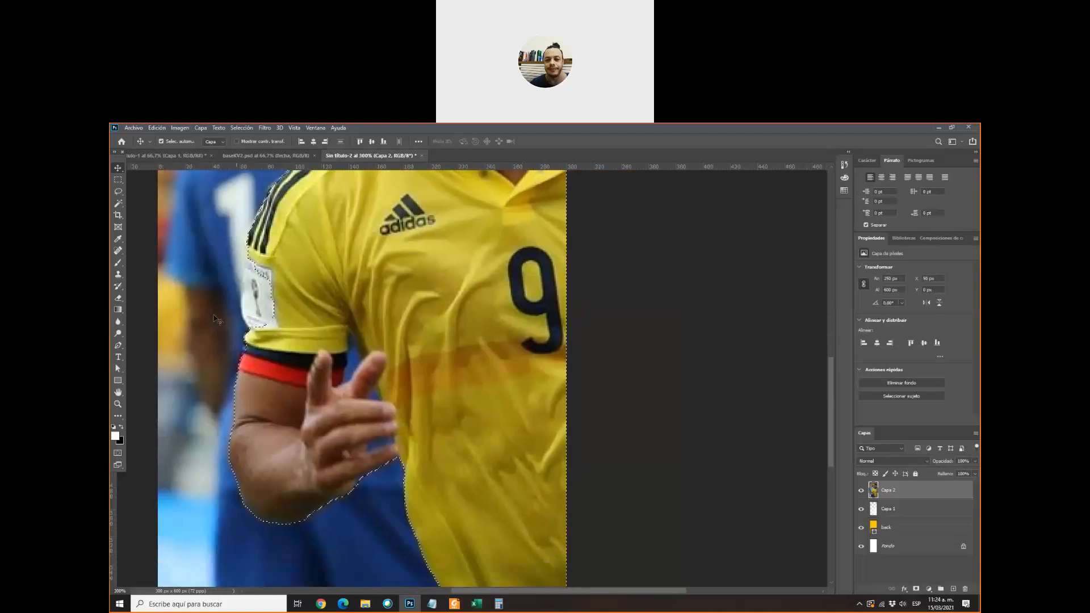
right_click(120, 192)
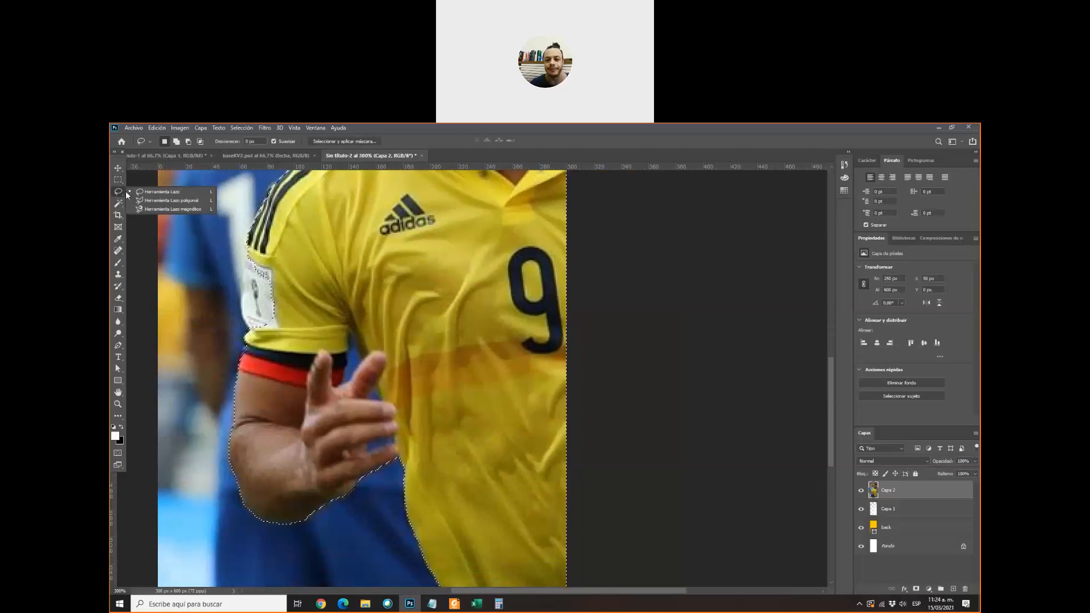
left_click(165, 200)
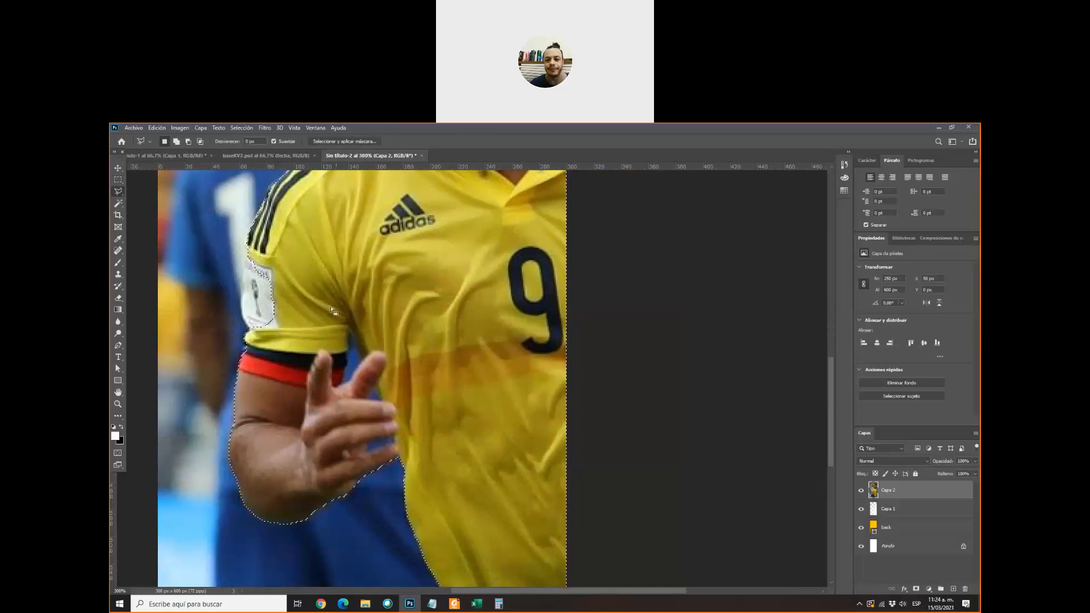
left_click(248, 251)
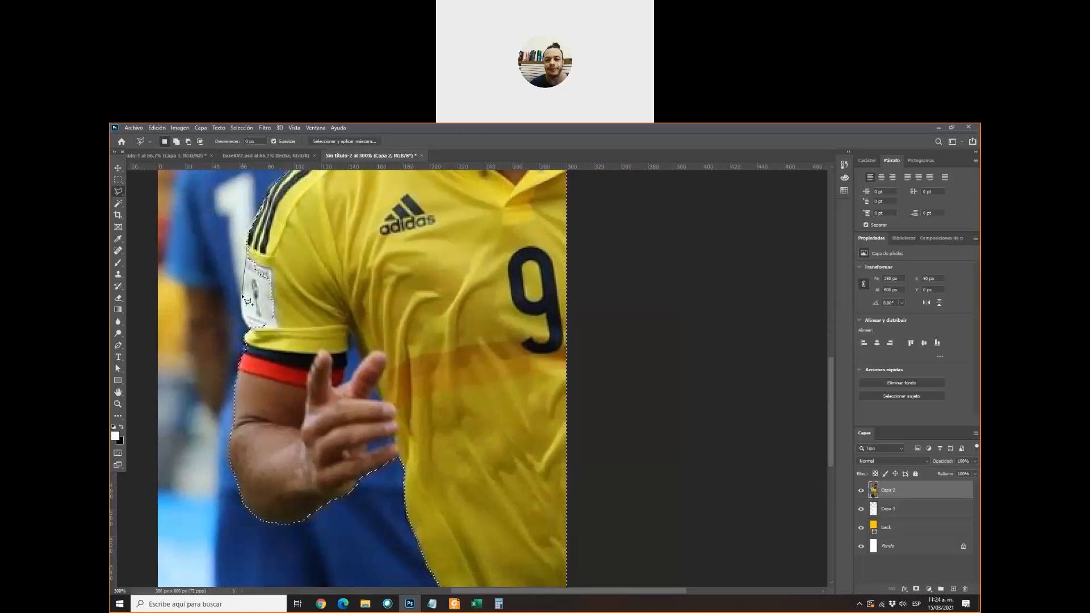
key("shift")
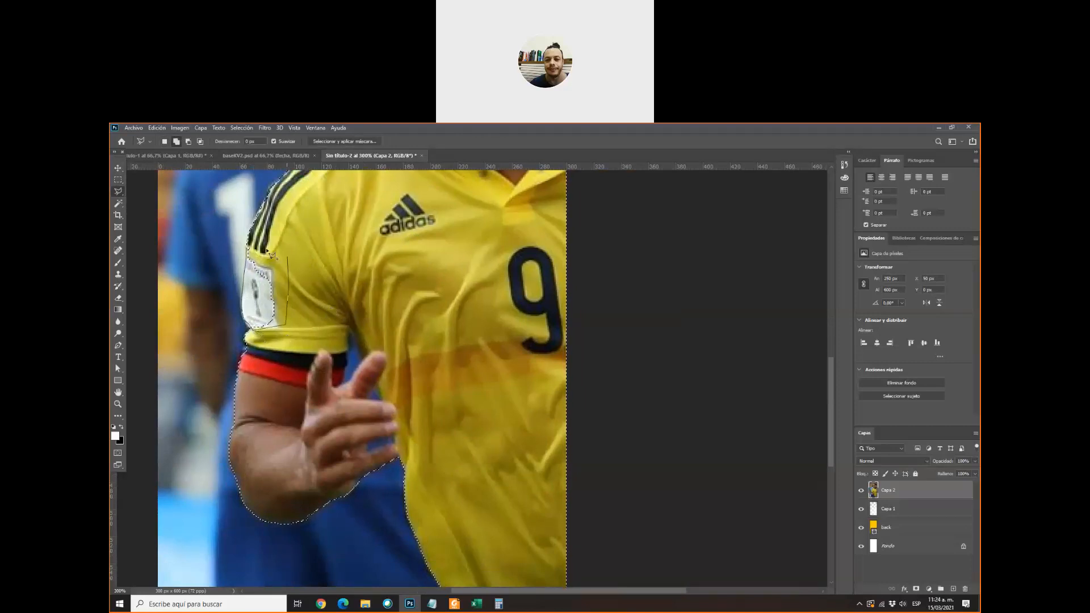
double_click(249, 292)
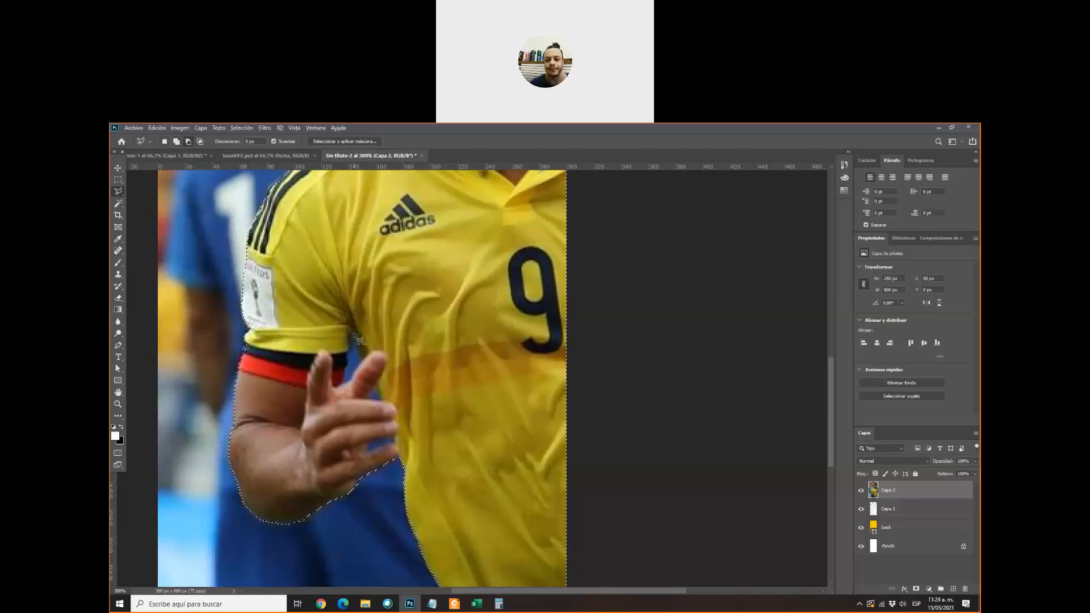
- Subtract the blue background gaps between the arm, hand and torso from the selection with the Polygonal Lasso
left_click(348, 378)
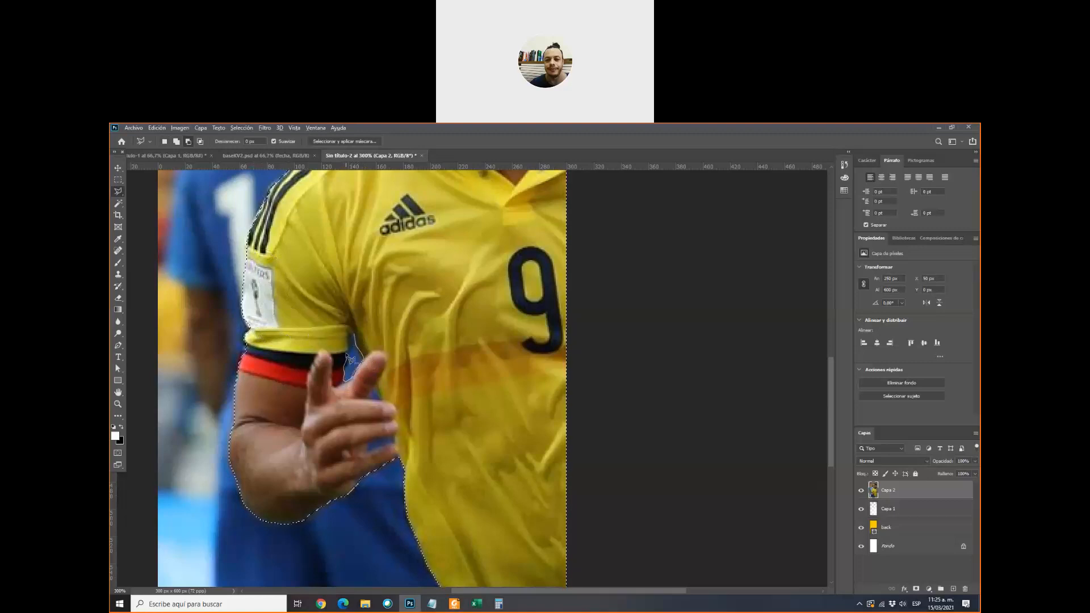
left_click(355, 337)
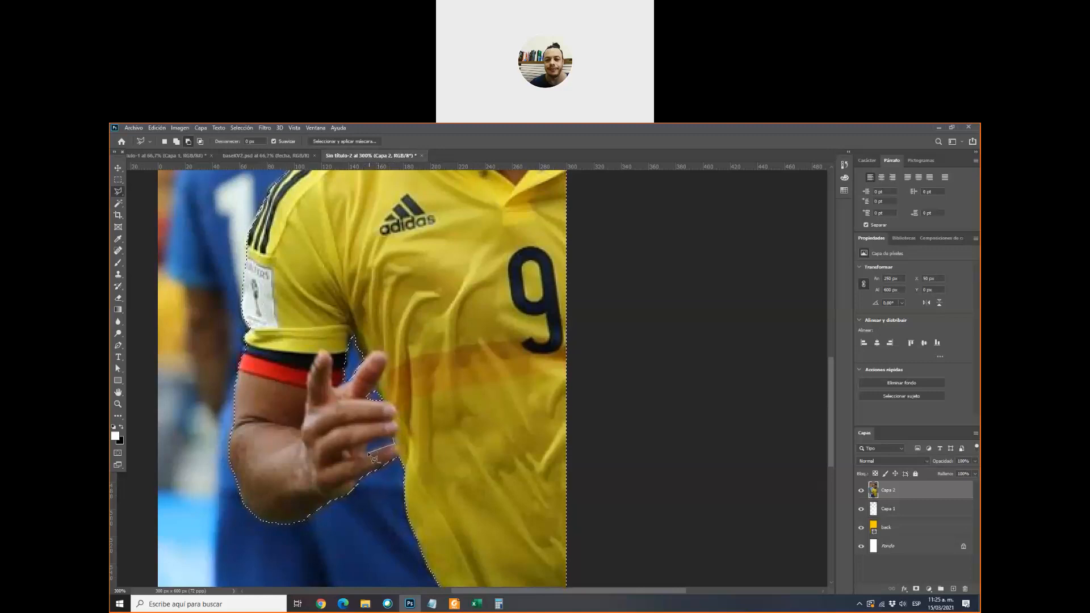
left_click(384, 446)
key("alt")
mouse_move(477, 261)
left_mouse_down()
mouse_move(471, 327)
mouse_move(371, 584)
left_mouse_up()
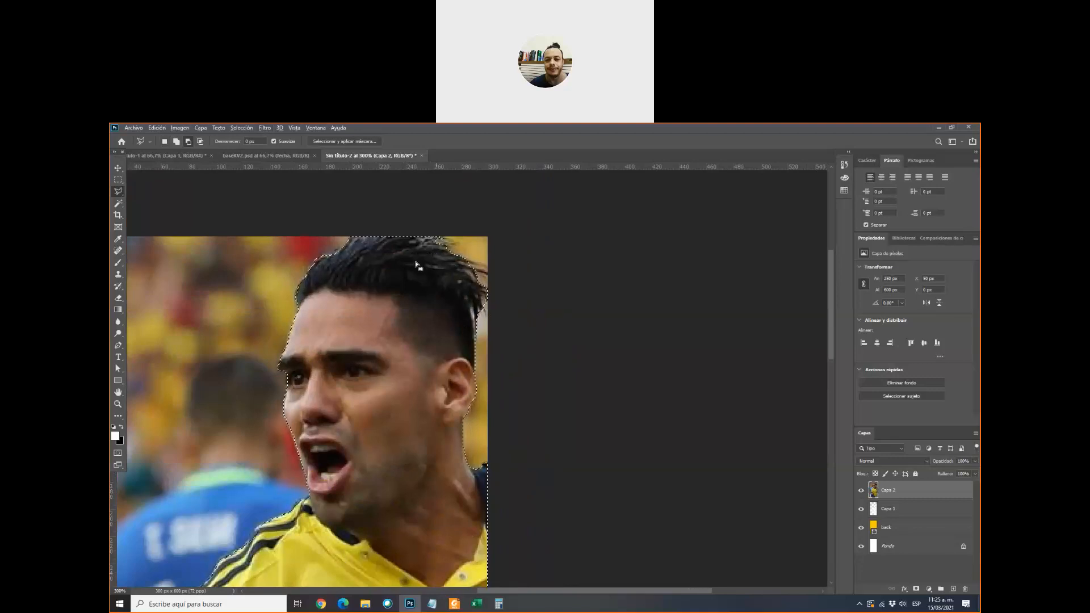
key("ctrl+minus")
key("ctrl+minus")
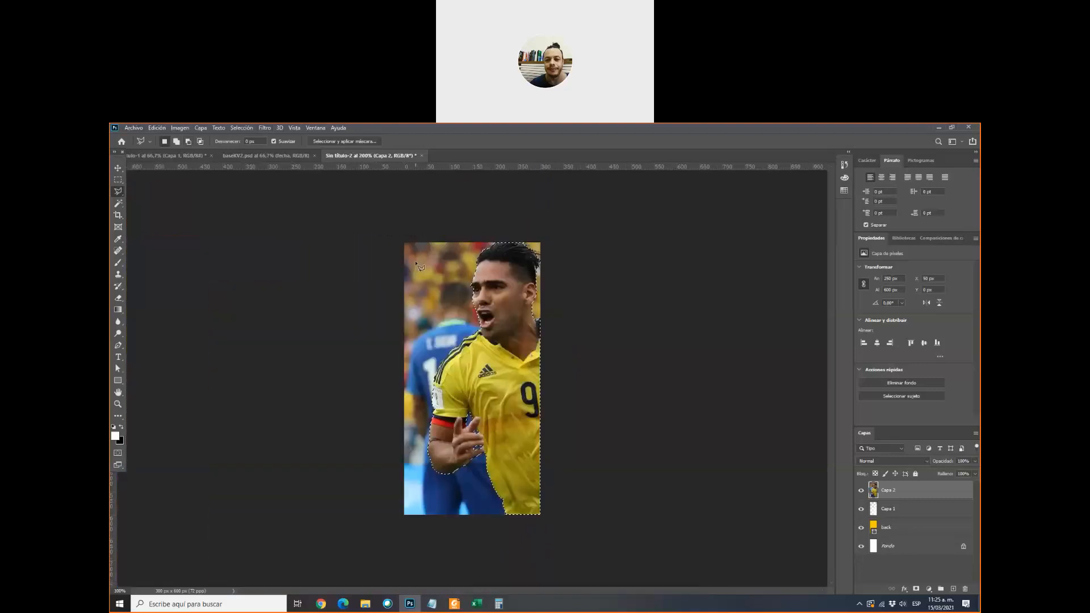
key("ctrl+plus")
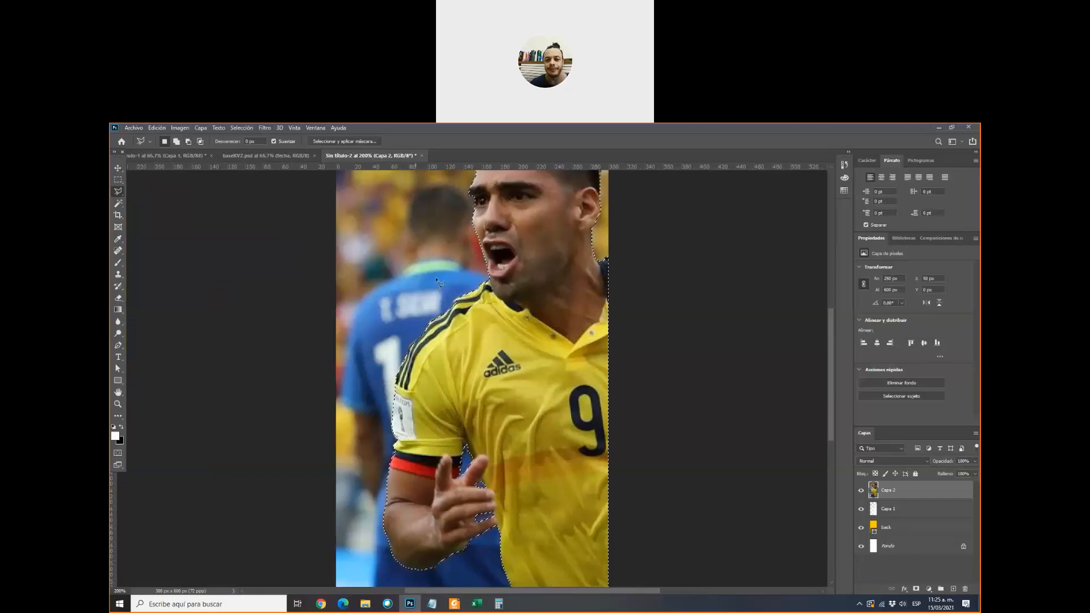
left_click_drag(445, 311, 349, 315)
key("m")
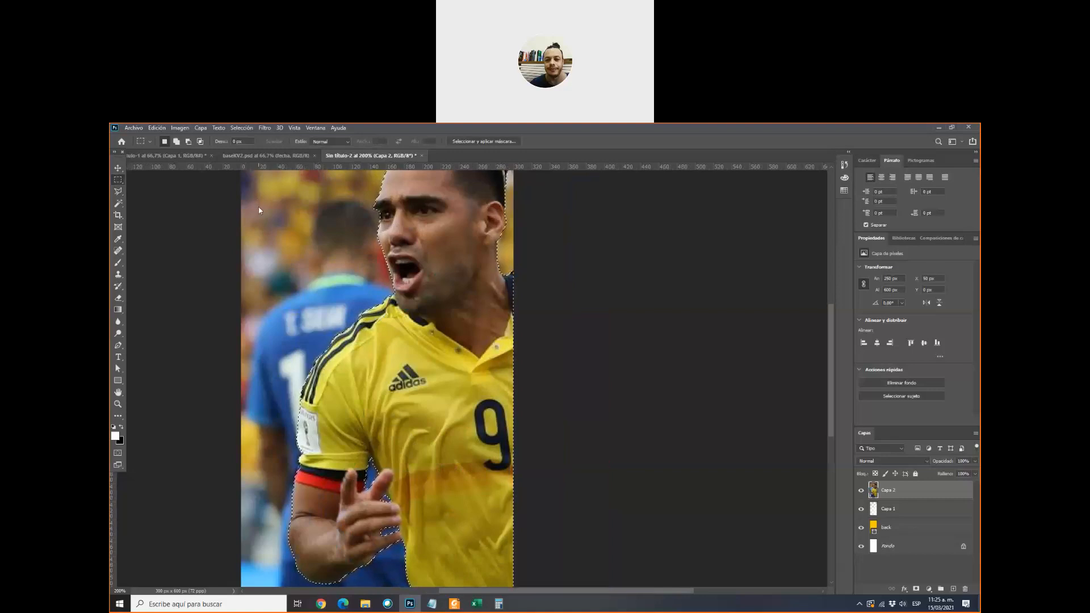
- Preview the player selection as a Quick Mask overlay and return to standard editing mode
left_click(239, 128)
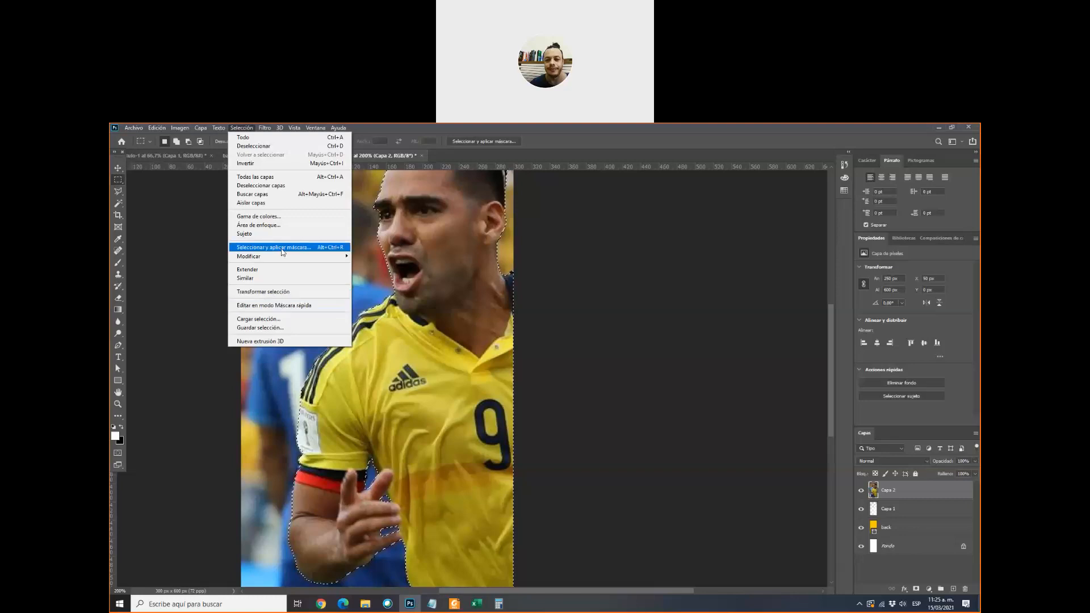
mouse_move(280, 259)
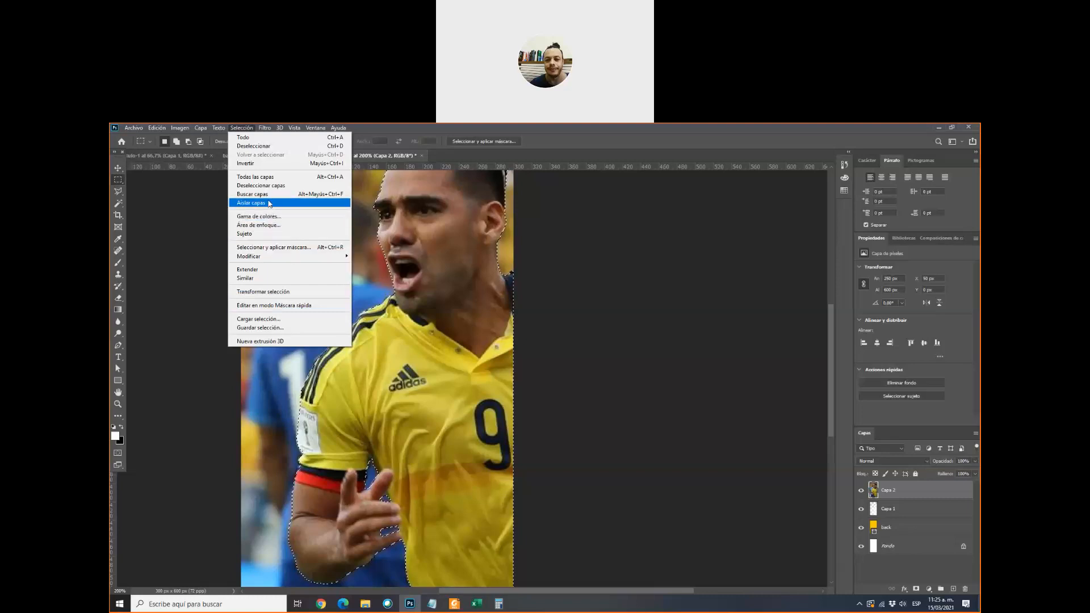
left_click(266, 305)
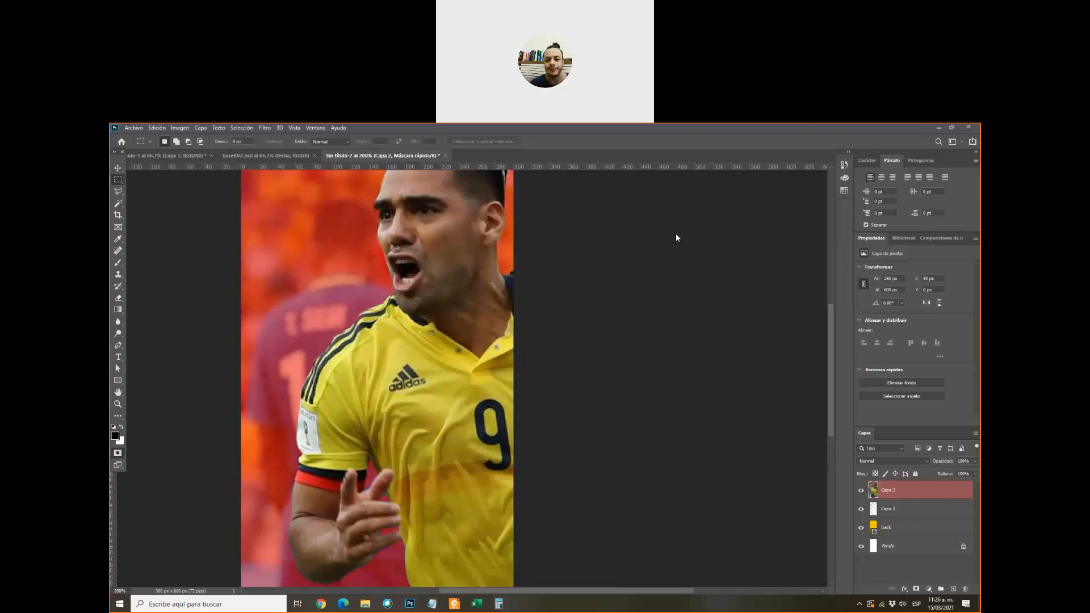
left_click(243, 128)
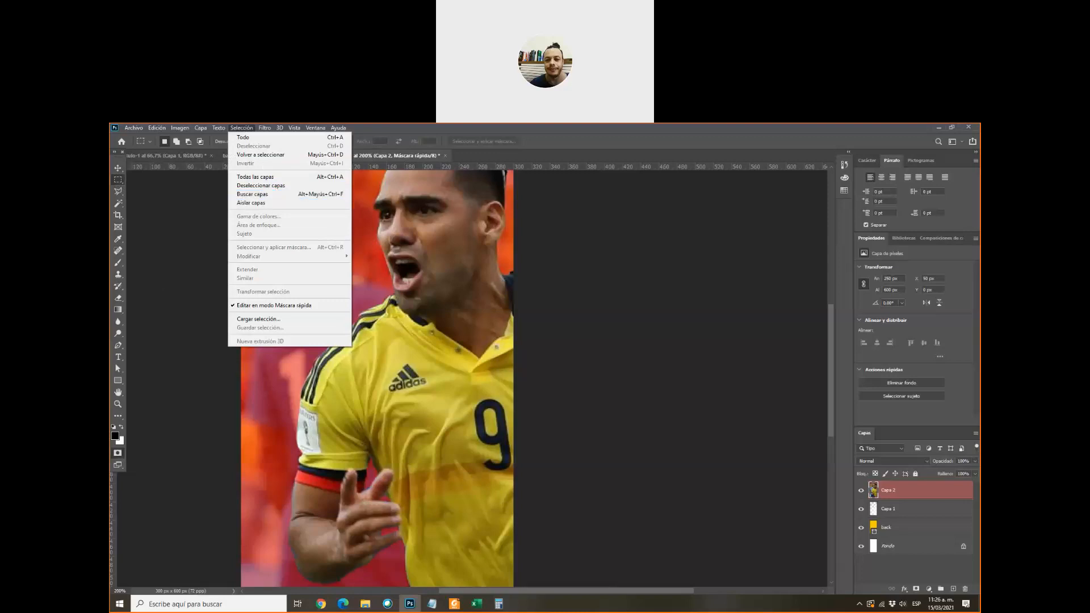
left_click(118, 454)
left_click(118, 454)
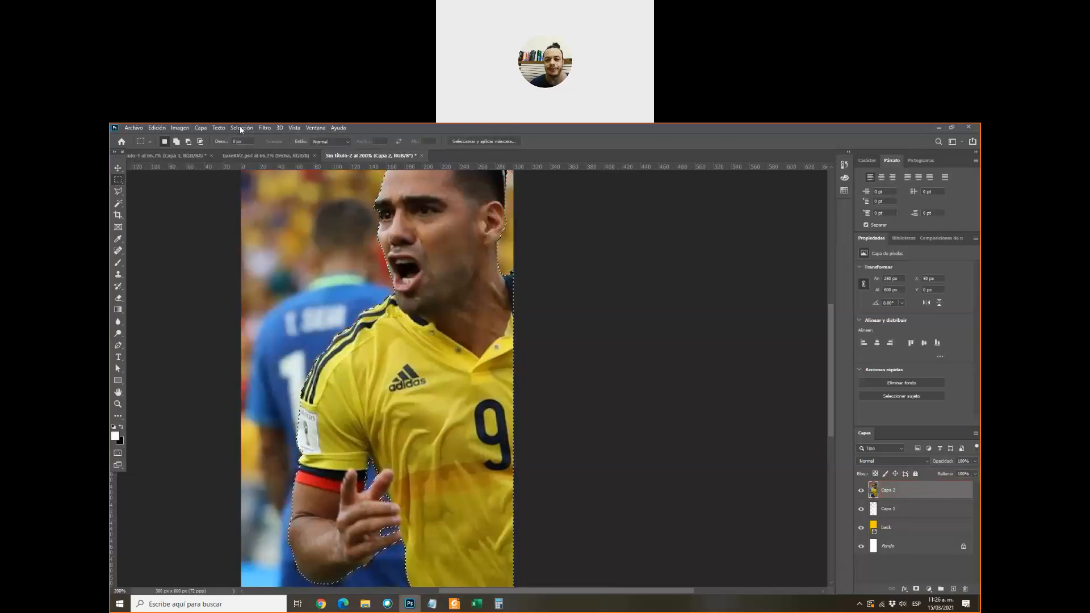
- Try the Grow command on the player selection and undo it
left_click(241, 128)
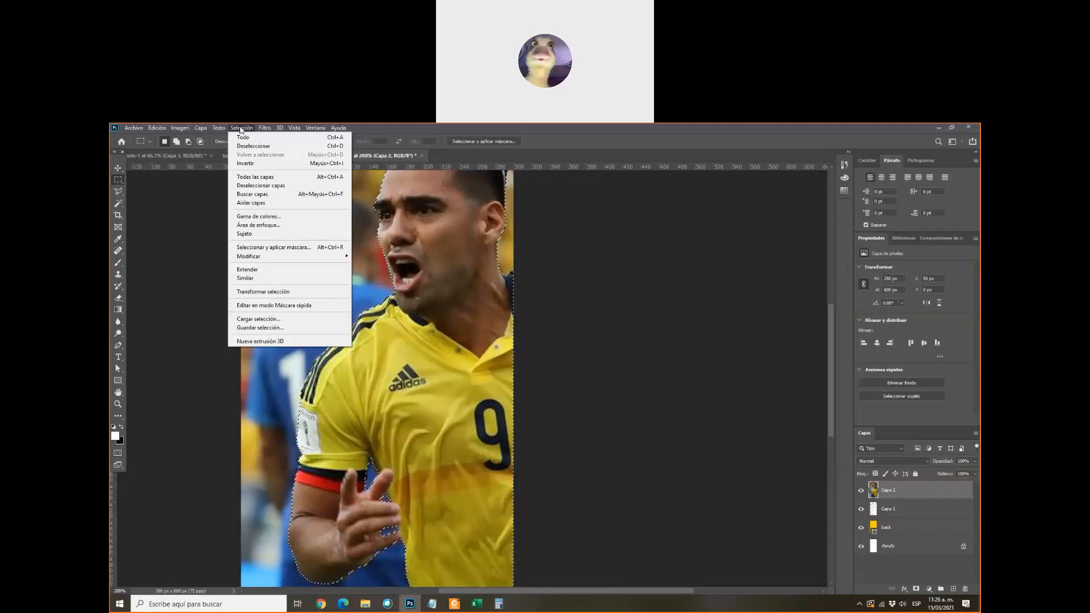
left_click(266, 270)
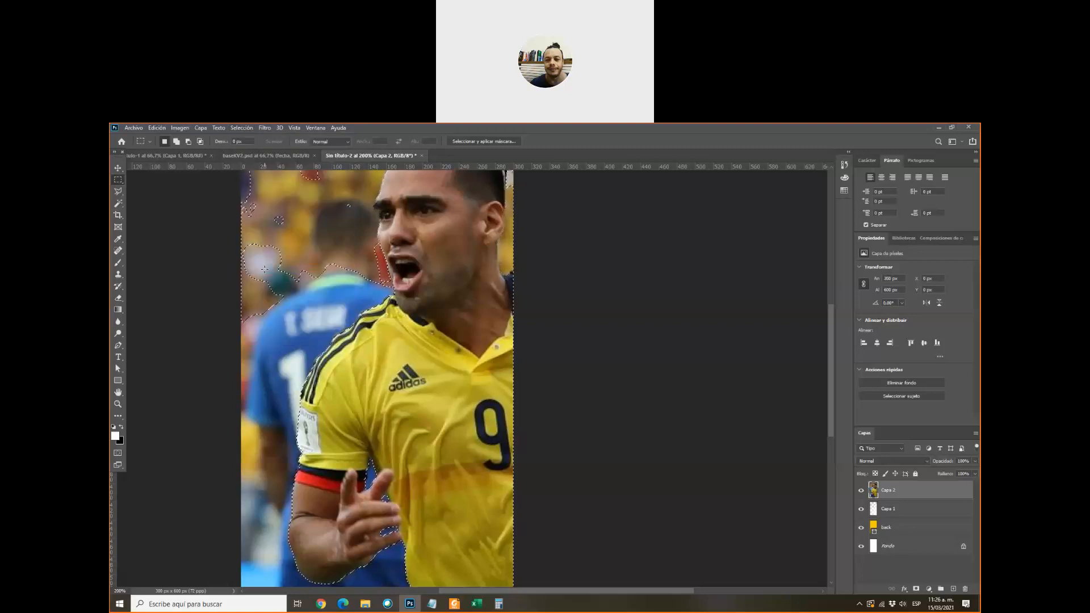
key("Delete")
left_click(242, 128)
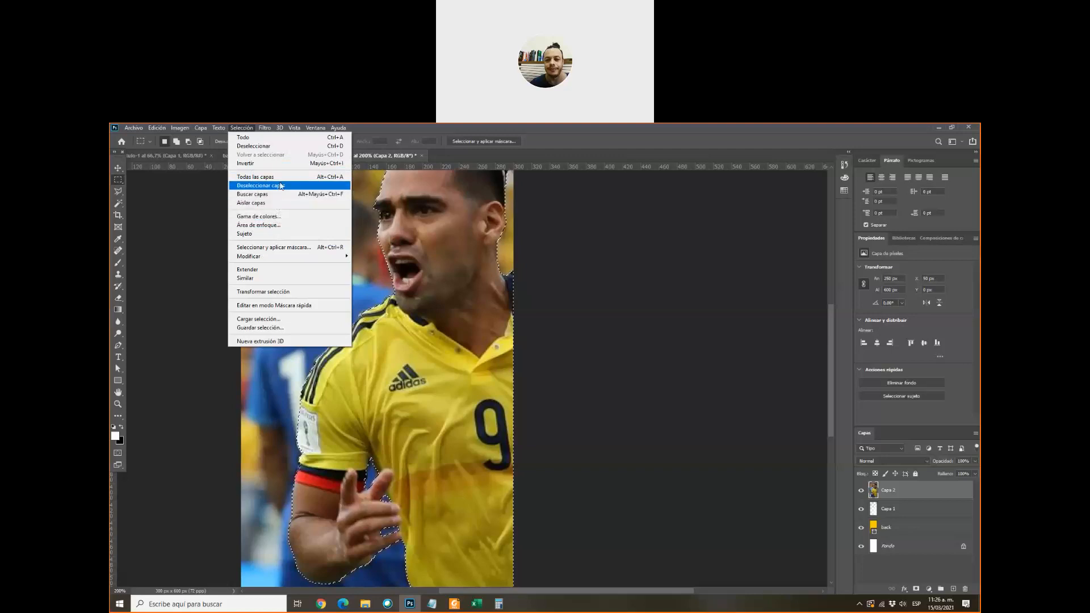
left_click(283, 248)
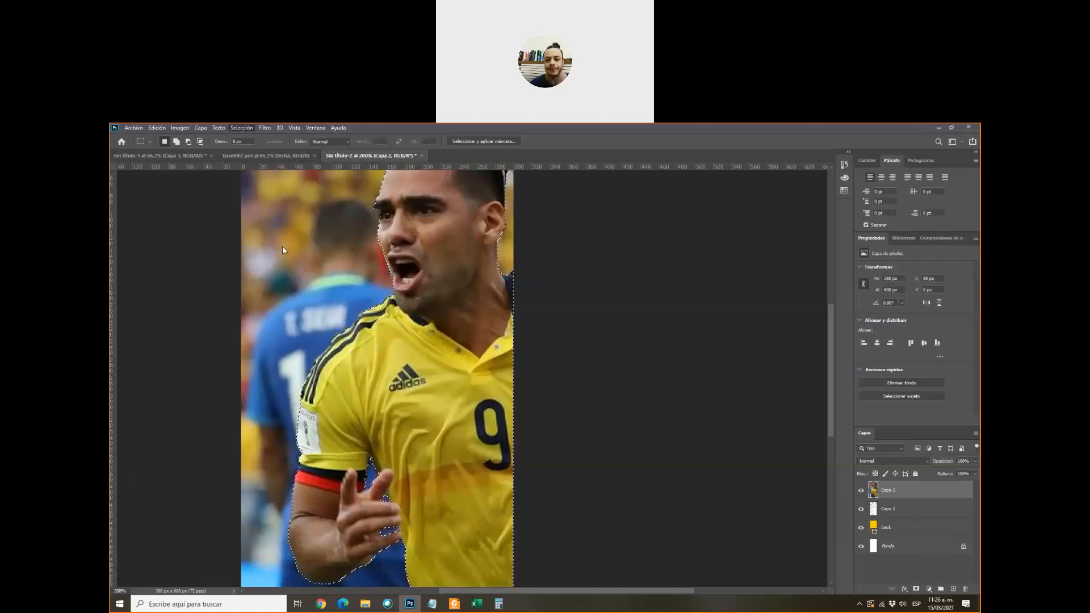
key("alt+ctrl+r")
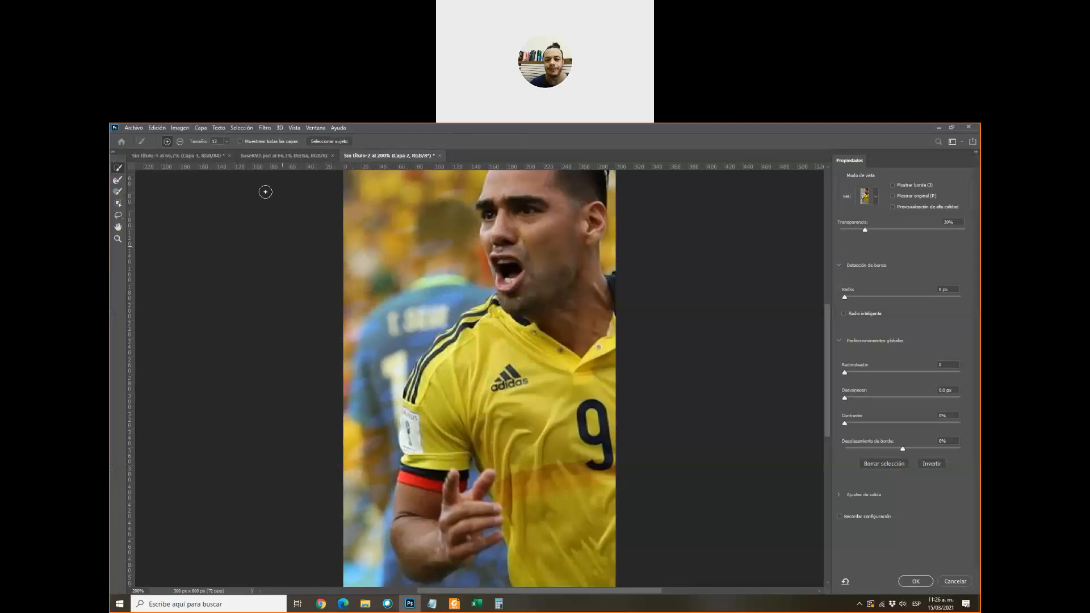
left_click(248, 129)
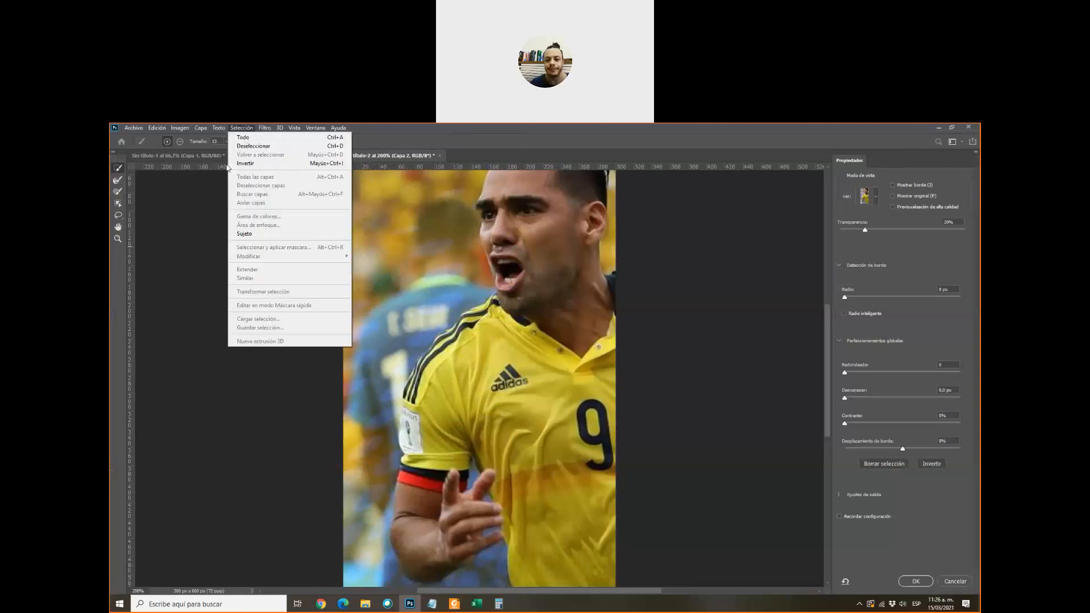
left_click(971, 566)
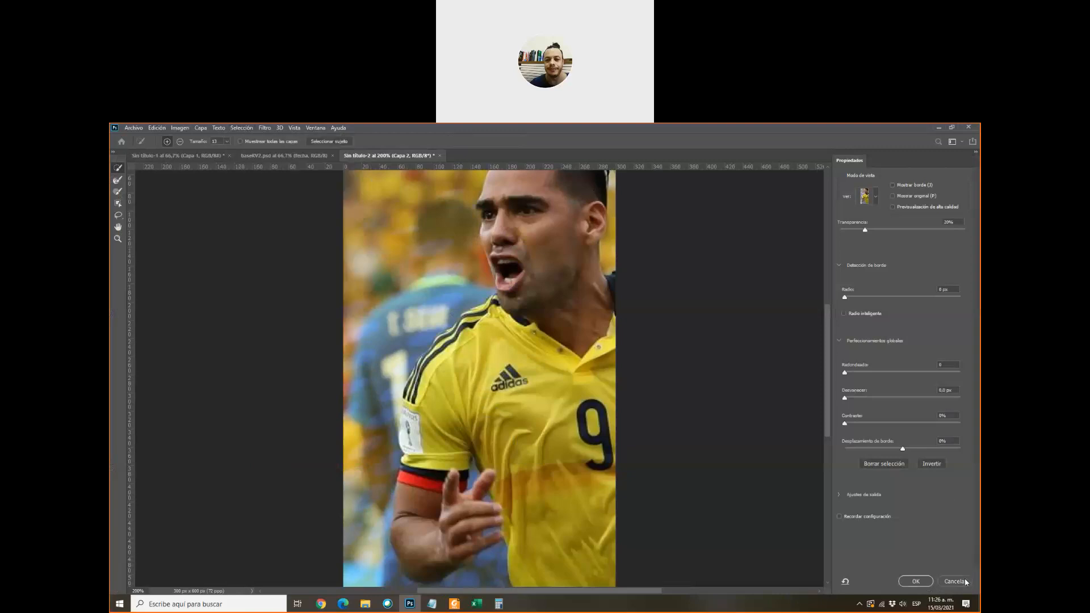
left_click(955, 581)
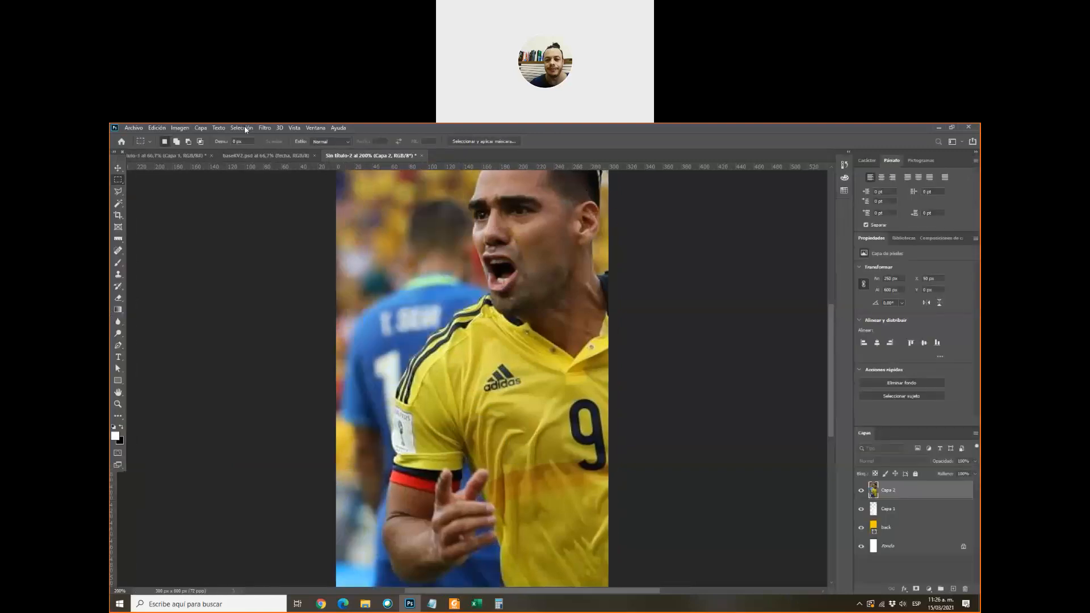
- Open the player selection in Select and Mask and set the view mode to Overlay (Superponer)
left_click(245, 130)
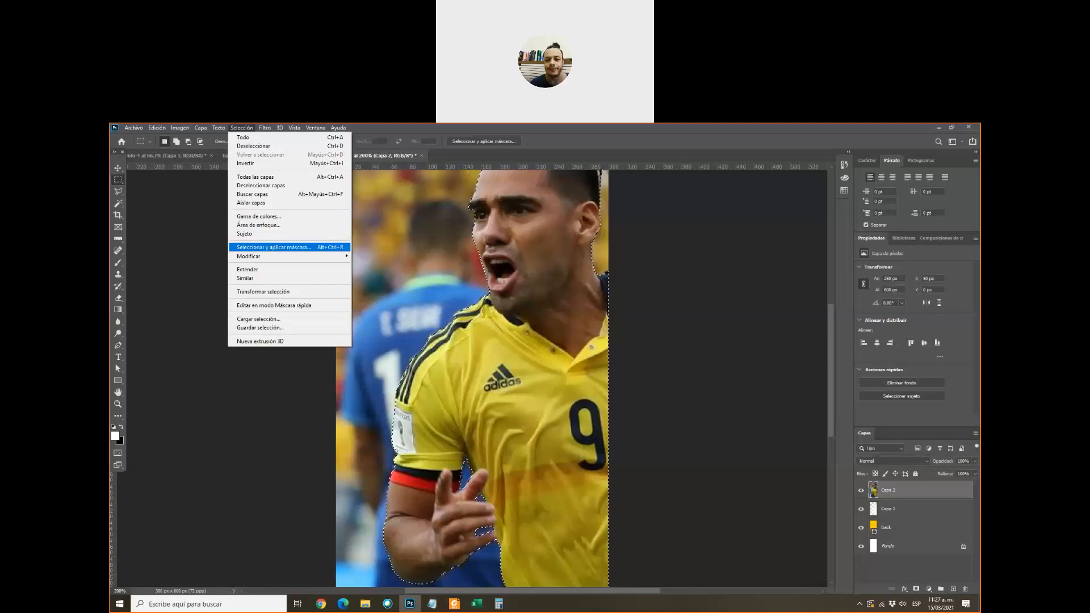
left_click(265, 248)
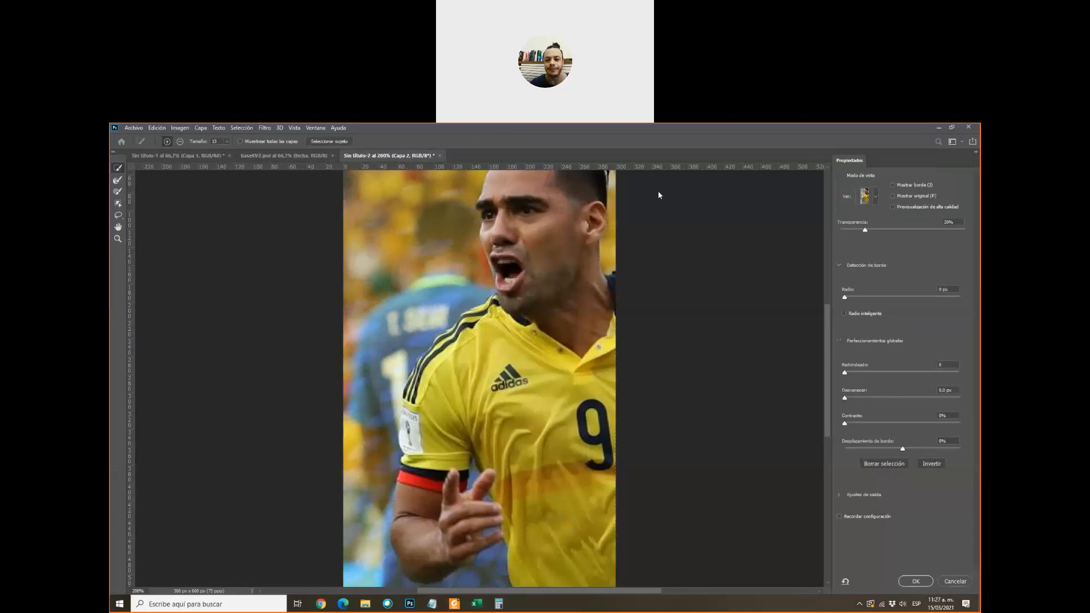
left_click(876, 199)
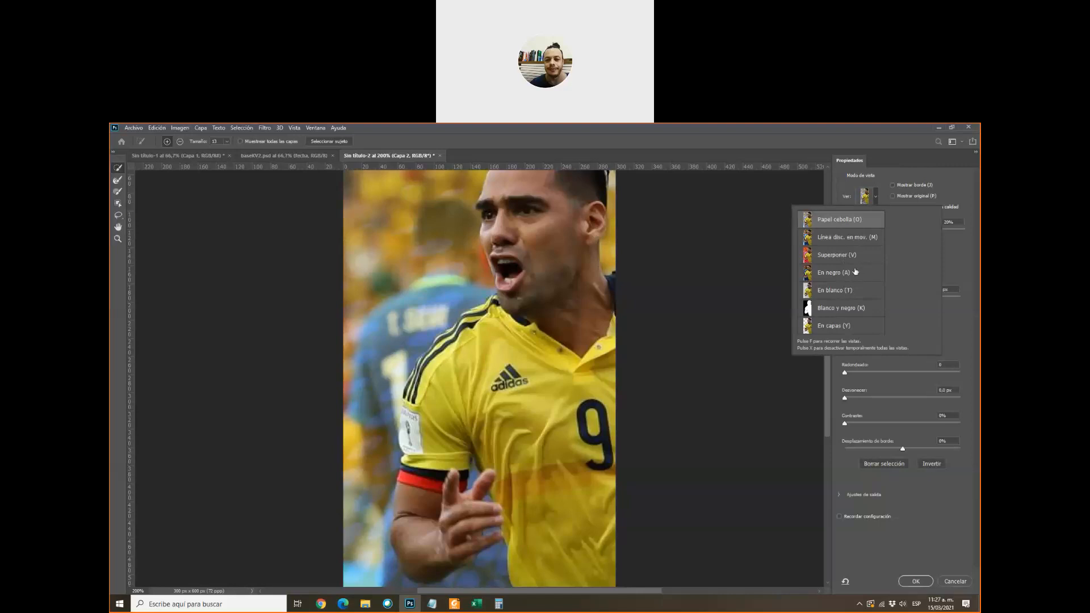
left_click(838, 260)
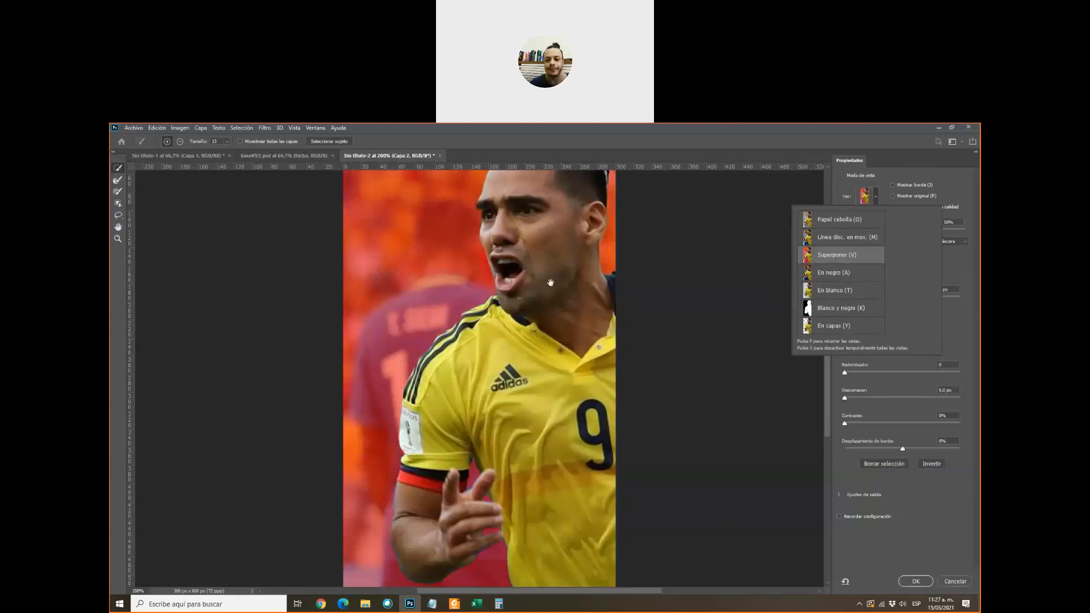
left_click_drag(547, 280, 505, 419)
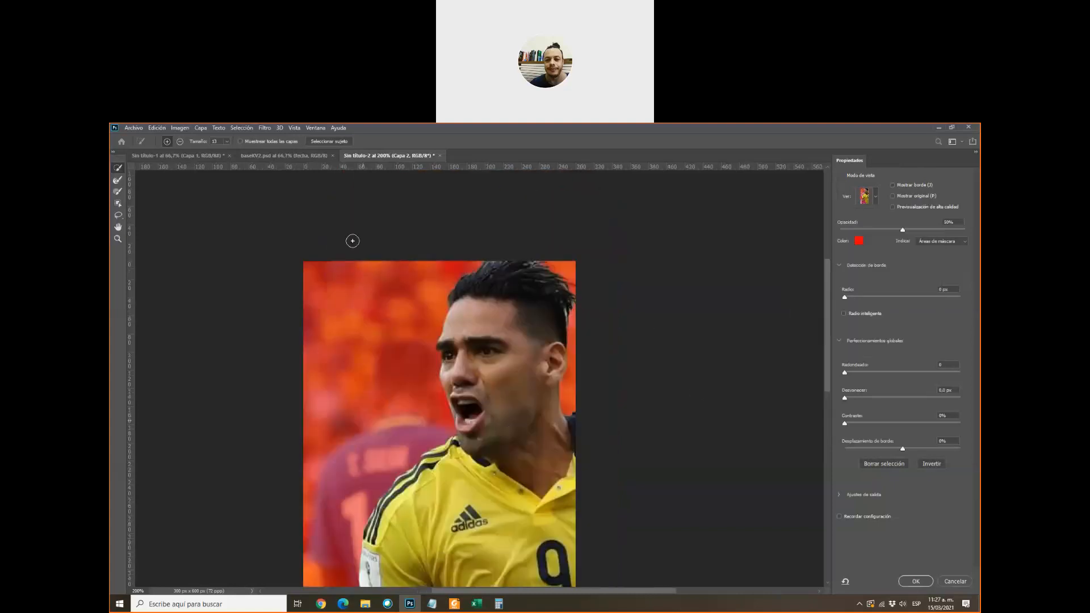
- Refine the player's selection edge by increasing the edge-detection radius, and apply the refined selection
left_click(117, 179)
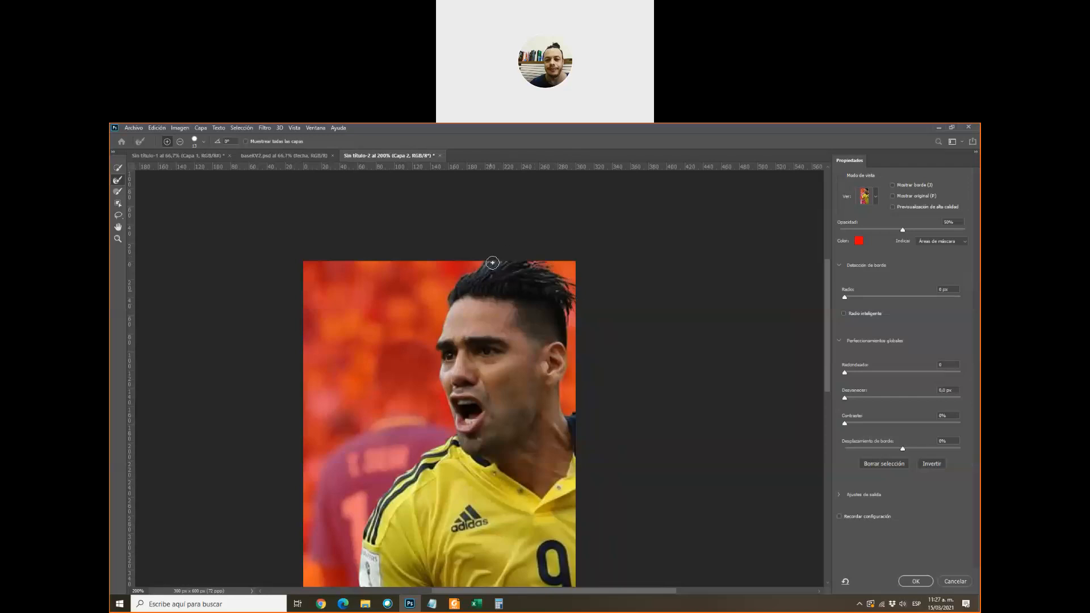
left_click_drag(499, 428, 517, 207)
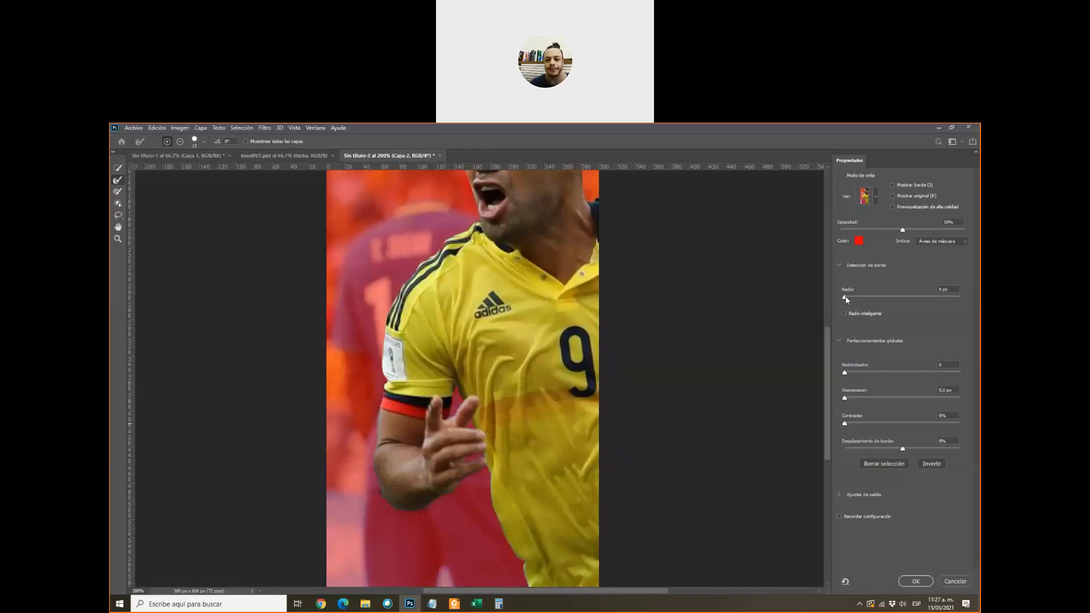
left_click_drag(848, 296, 848, 297)
left_click_drag(855, 296, 863, 301)
left_click(915, 582)
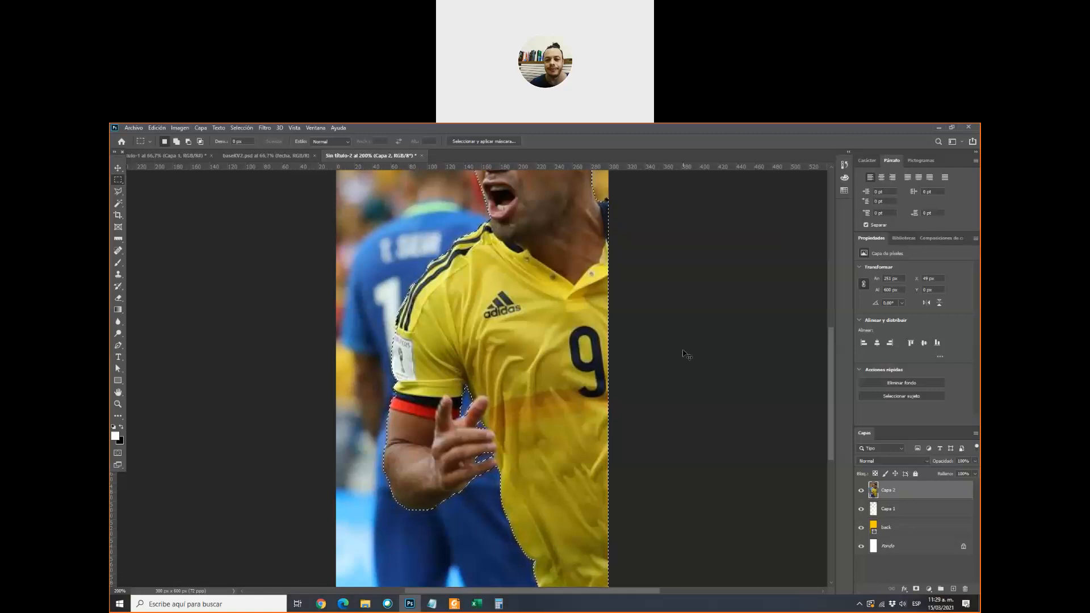
- Copy the selected player to a new layer and hide the original photo layer, leaving the halftone and yellow background layers visible
key("ctrl+j")
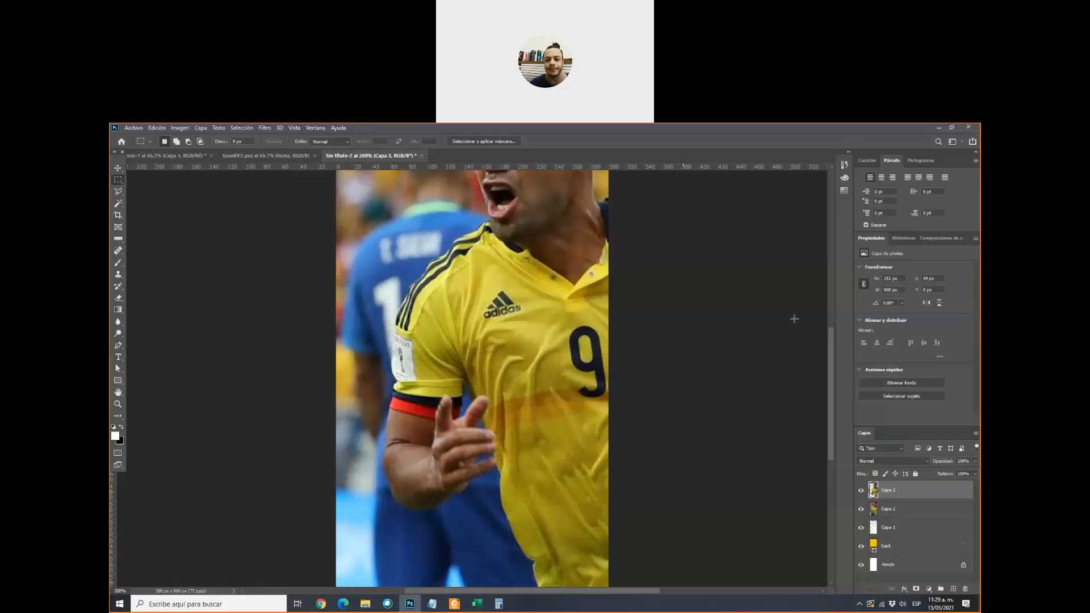
left_click_drag(860, 509, 861, 577)
key("ctrl+1")
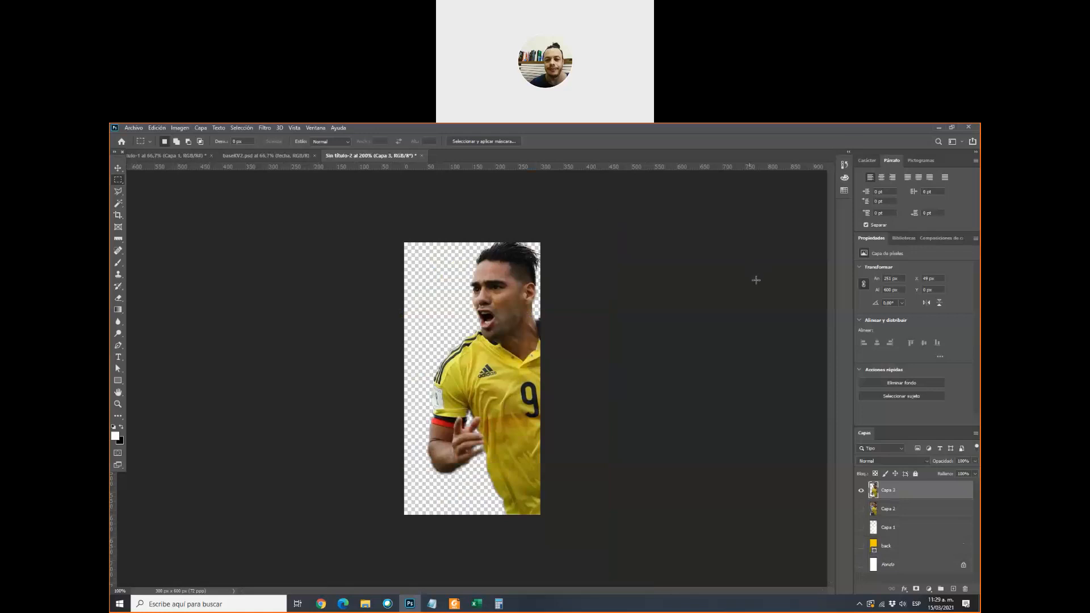
left_click_drag(860, 527, 862, 572)
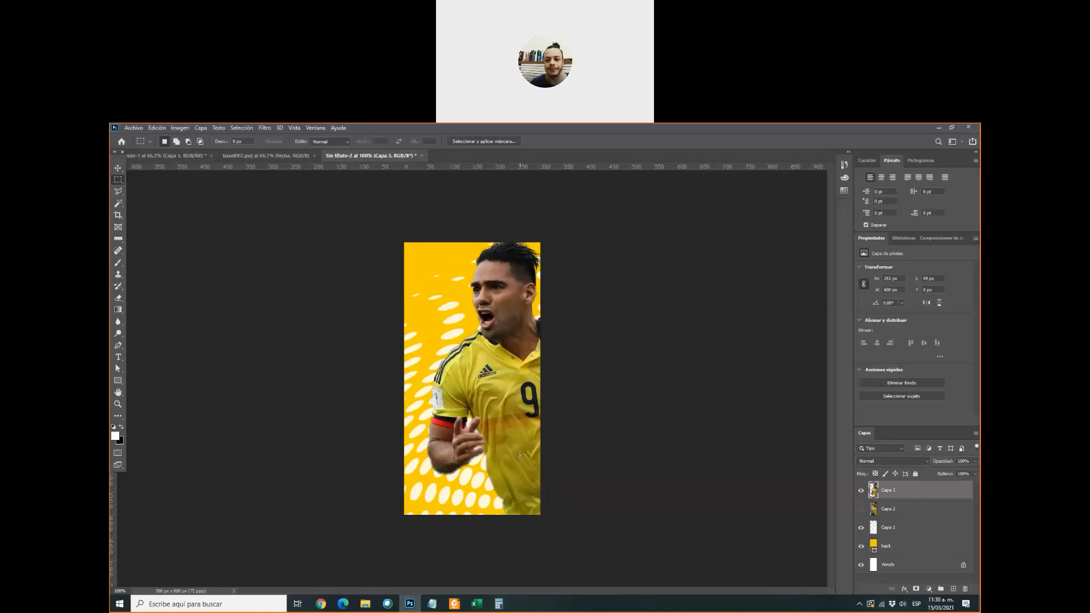
- Examine the cut-out's edges around the sleeve, arm and hand against the halftone background
key("ctrl+plus")
key("ctrl+plus")
key("ctrl+plus")
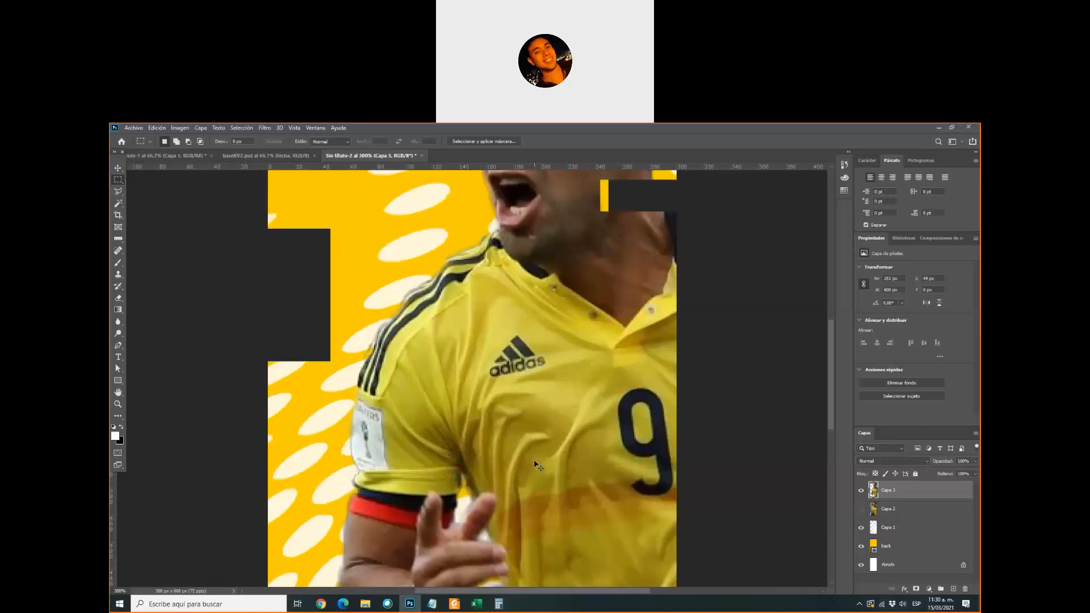
left_click_drag(489, 492, 537, 263)
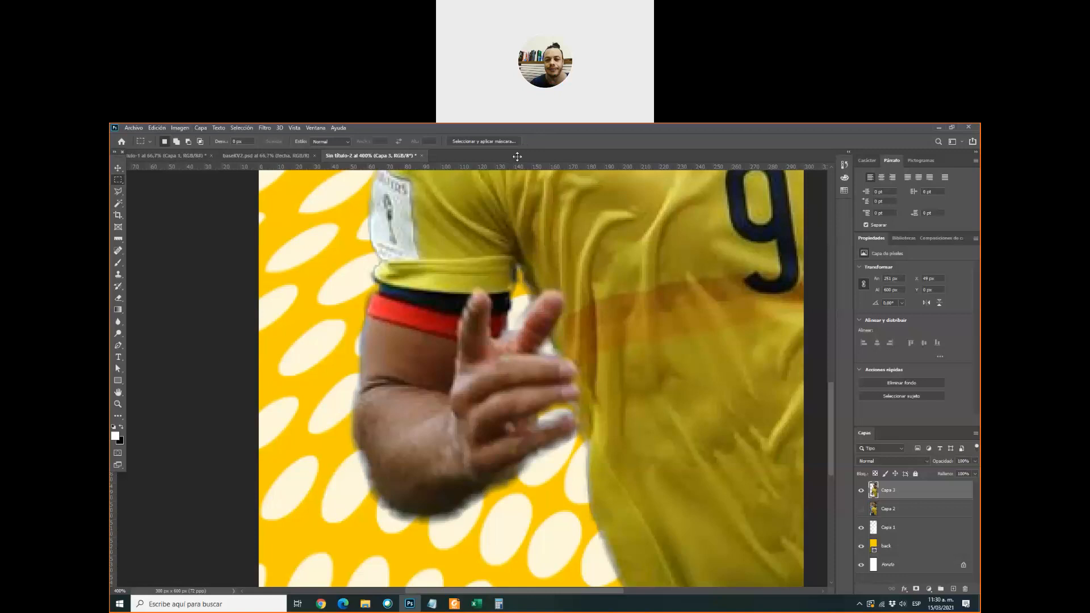
key("ctrl+minus")
key("ctrl+minus")
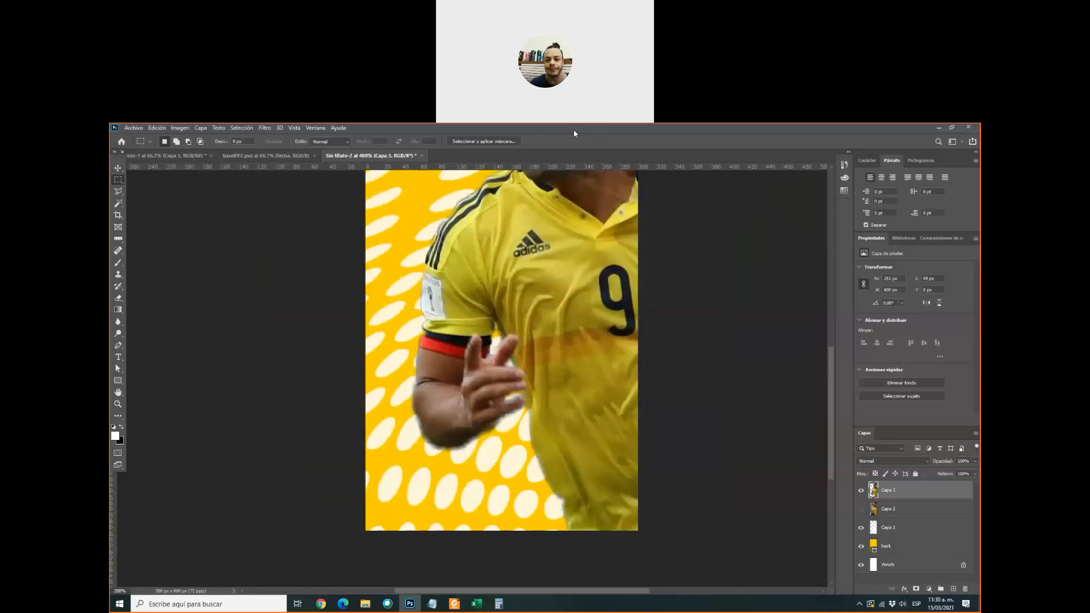